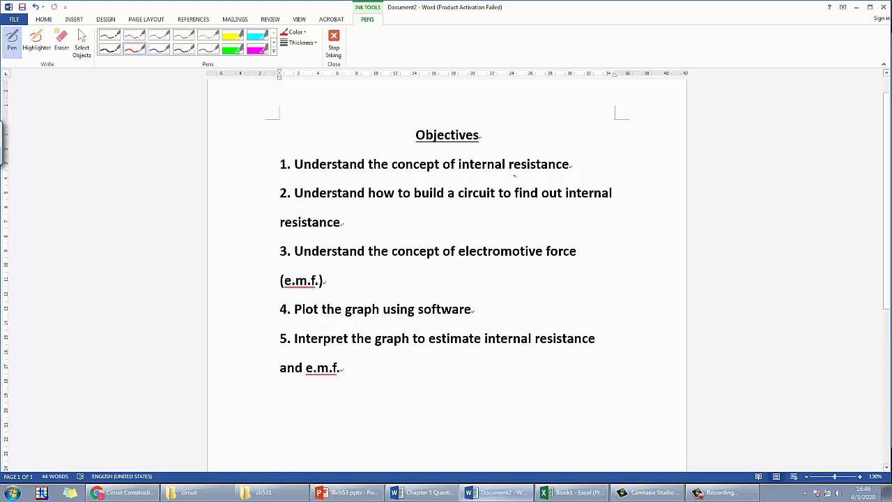
Step: Underline "internal resistance" in objective 1 and "electromotive" and "(e.m.f.)" in objective 3 with red ink
drag(463, 177, 555, 177)
drag(460, 261, 551, 262)
drag(273, 294, 312, 295)
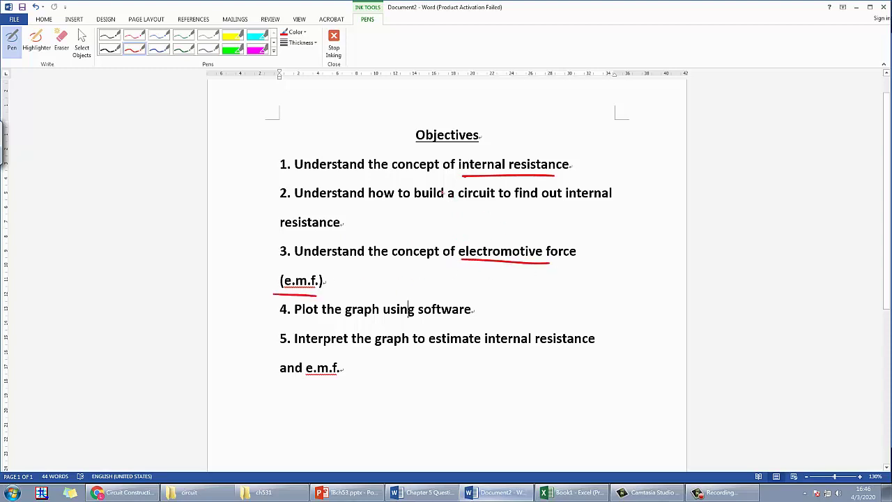
Step: Circle "build a circuit" in objective 2 in red and handwrite "& emf" after "resistance"
mouse_move(488, 184)
mouse_down()
mouse_move(420, 183)
mouse_move(464, 175)
mouse_up()
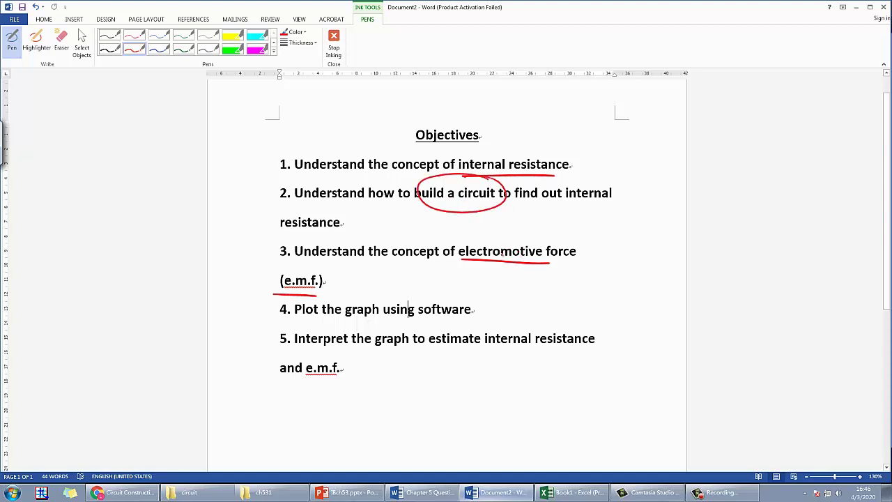
mouse_move(345, 202)
mouse_down()
mouse_move(365, 223)
mouse_move(422, 223)
mouse_move(419, 237)
mouse_up()
drag(411, 219, 435, 216)
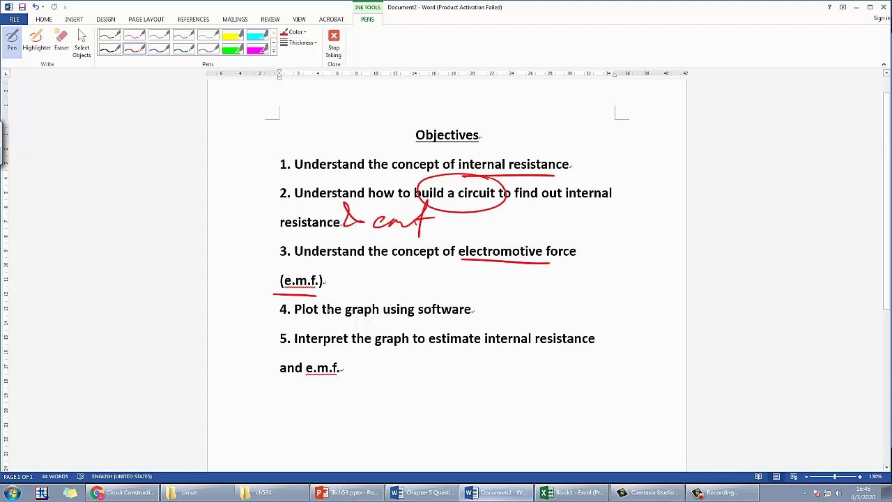
Step: Circle "Plot the graph" and "software" in objective 4, and underline "internal resistance" and "e.m.f." in objective 5
mouse_move(358, 296)
mouse_down()
mouse_move(307, 295)
mouse_move(355, 285)
mouse_up()
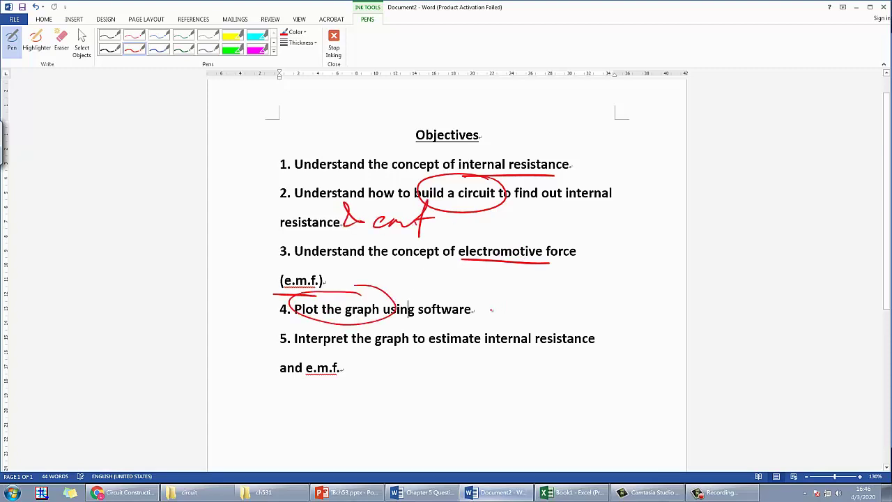
mouse_move(479, 318)
mouse_down()
mouse_move(462, 300)
mouse_move(422, 313)
mouse_move(482, 311)
mouse_up()
drag(482, 346, 583, 349)
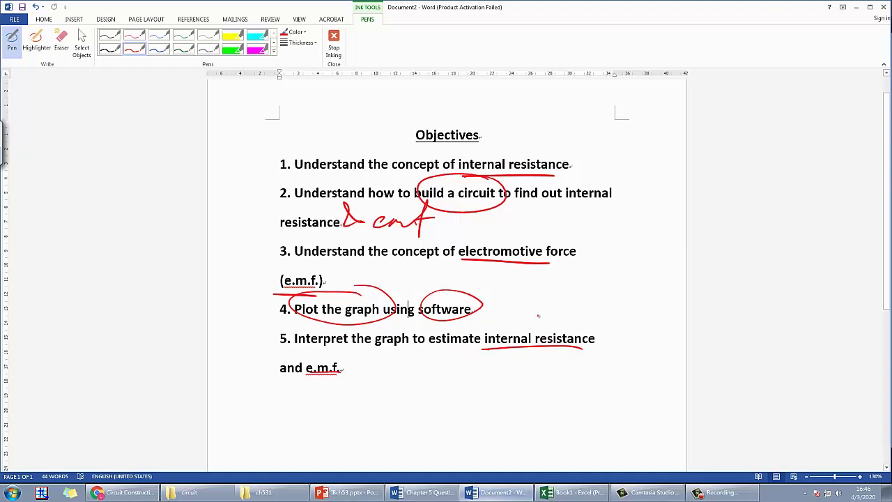
click(124, 492)
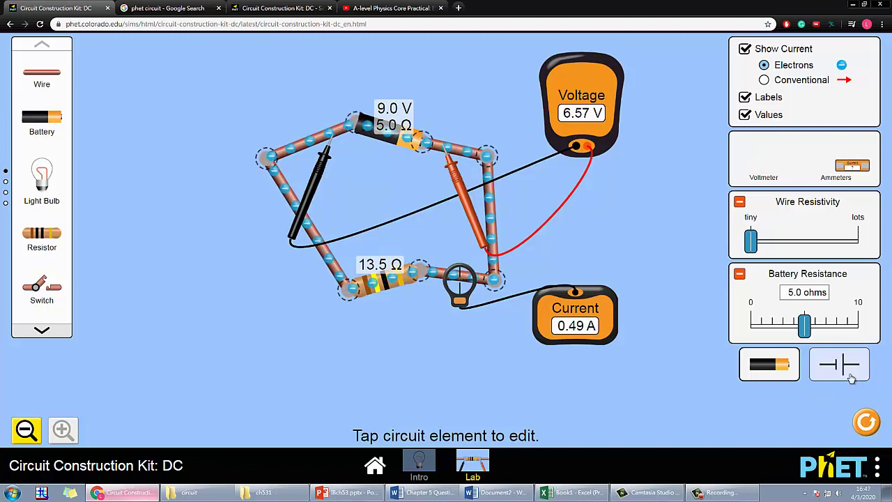
key(alt+Tab)
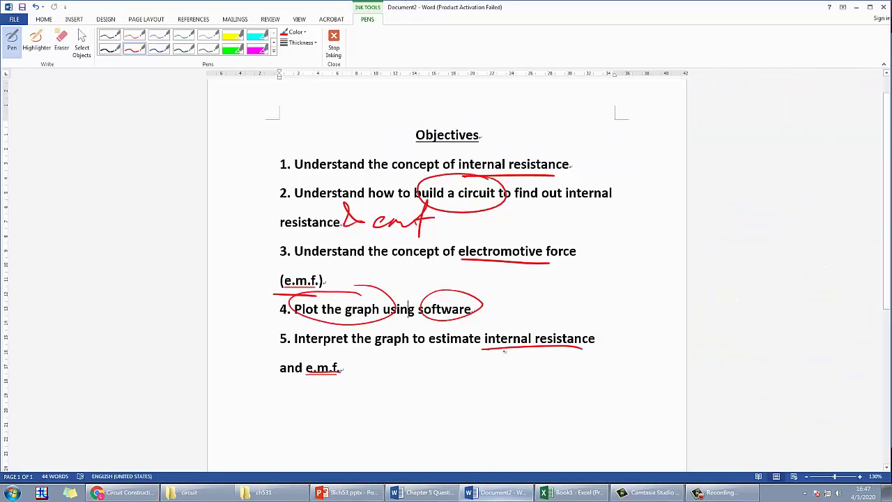
Step: Sketch a red cell symbol with a small series resistor below the objectives and enclose both in a dashed box
scroll(506, 350, down, 5)
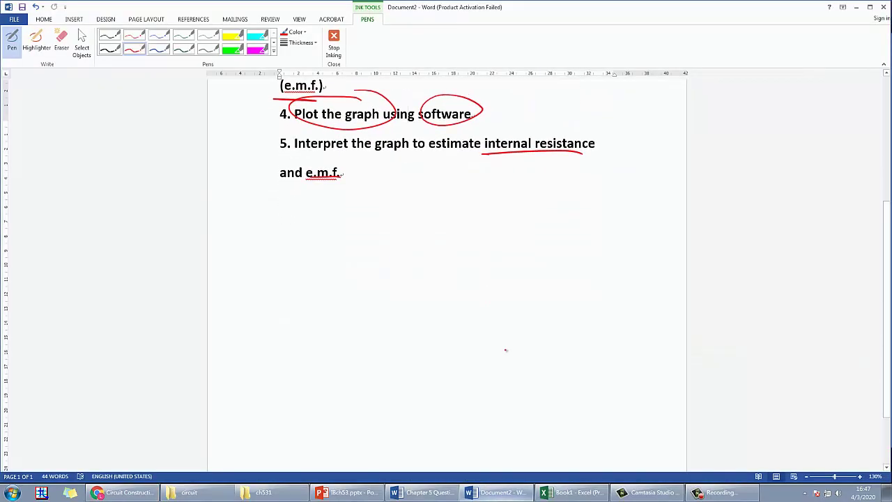
mouse_move(417, 210)
mouse_down()
mouse_move(417, 259)
mouse_move(456, 231)
mouse_move(475, 234)
mouse_move(340, 234)
mouse_up()
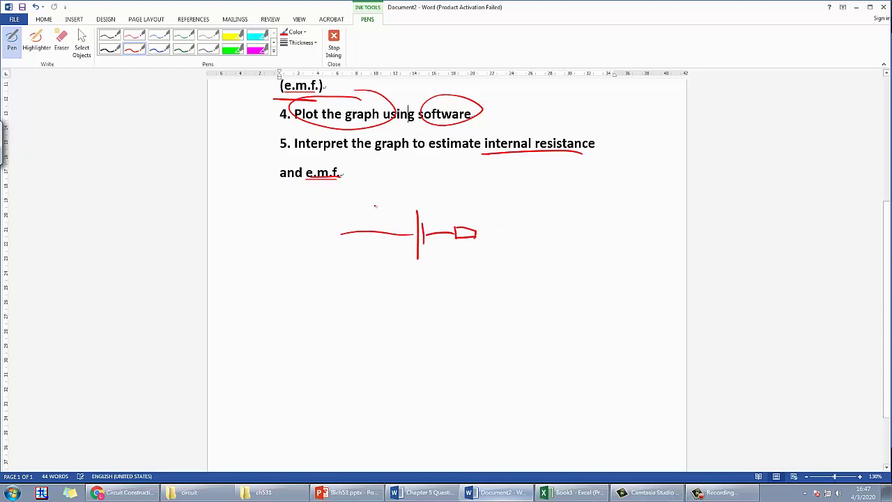
mouse_move(375, 206)
mouse_down()
mouse_move(373, 273)
mouse_move(493, 276)
mouse_up()
mouse_move(382, 201)
mouse_down()
mouse_move(503, 205)
mouse_move(507, 273)
mouse_up()
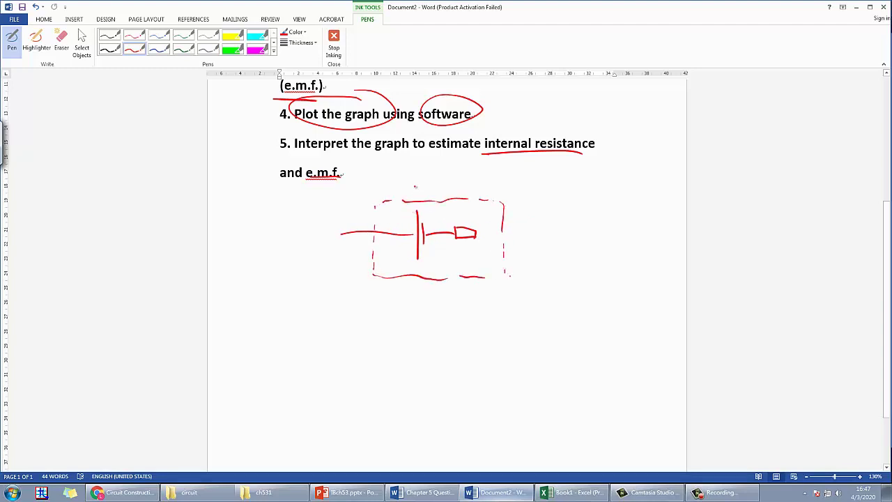
Step: Label the internal resistor "r" and complete the circuit loop with side wires and a variable resistor below the cell
drag(477, 234, 537, 233)
drag(462, 220, 472, 212)
mouse_move(536, 235)
mouse_down()
mouse_move(542, 334)
mouse_move(458, 343)
mouse_up()
mouse_move(339, 235)
mouse_down()
mouse_move(336, 344)
mouse_move(413, 354)
mouse_up()
drag(412, 333, 467, 334)
mouse_move(467, 334)
mouse_down()
mouse_move(465, 356)
mouse_move(417, 355)
mouse_up()
drag(423, 375, 457, 317)
drag(449, 325, 458, 327)
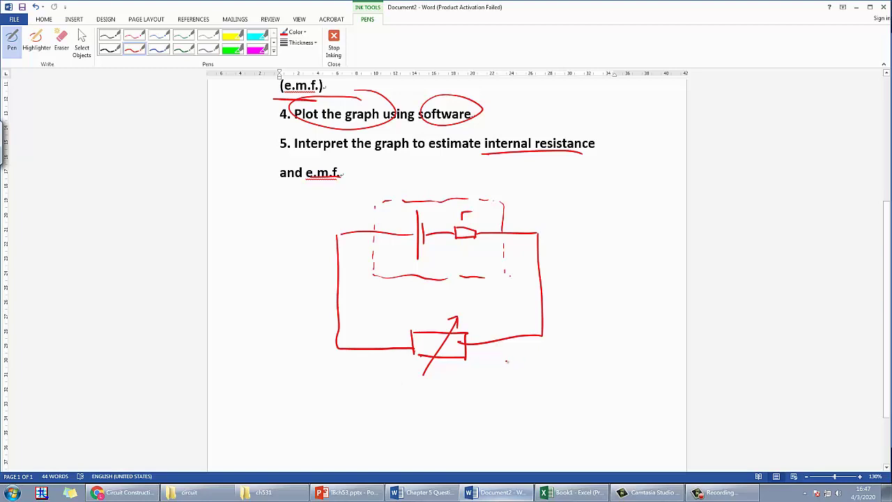
Step: Erase the plain left-hand wire of the circuit and redraw it with an ammeter "A" in series
drag(338, 278, 360, 349)
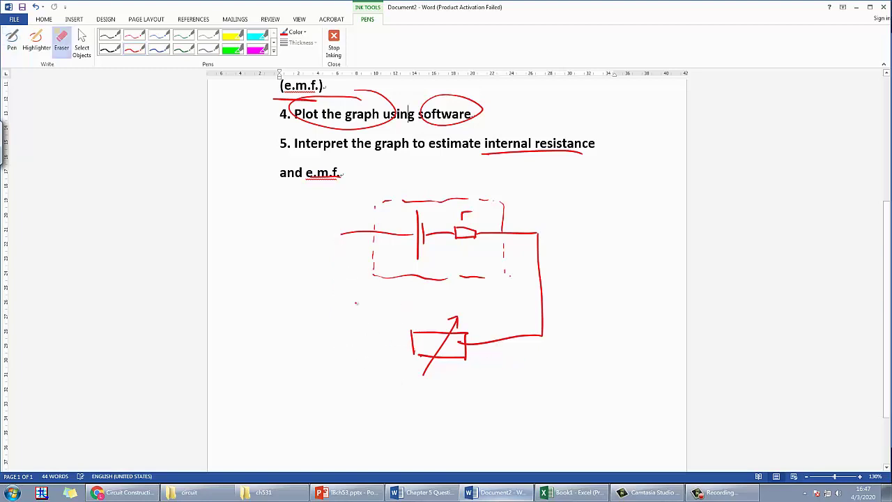
drag(340, 233, 346, 295)
mouse_move(337, 287)
mouse_down()
mouse_move(337, 348)
mouse_move(414, 345)
mouse_up()
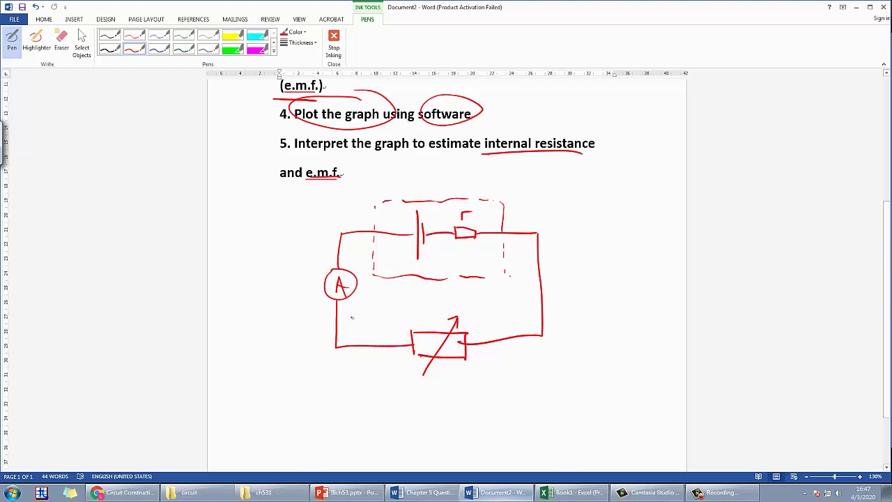
Step: Try drawing a blue voltmeter in parallel with the variable resistor, below the circuit
click(159, 49)
mouse_move(386, 346)
mouse_down()
mouse_move(432, 407)
mouse_move(439, 389)
mouse_move(452, 391)
mouse_up()
mouse_move(496, 348)
mouse_down()
mouse_move(496, 402)
mouse_move(461, 414)
mouse_up()
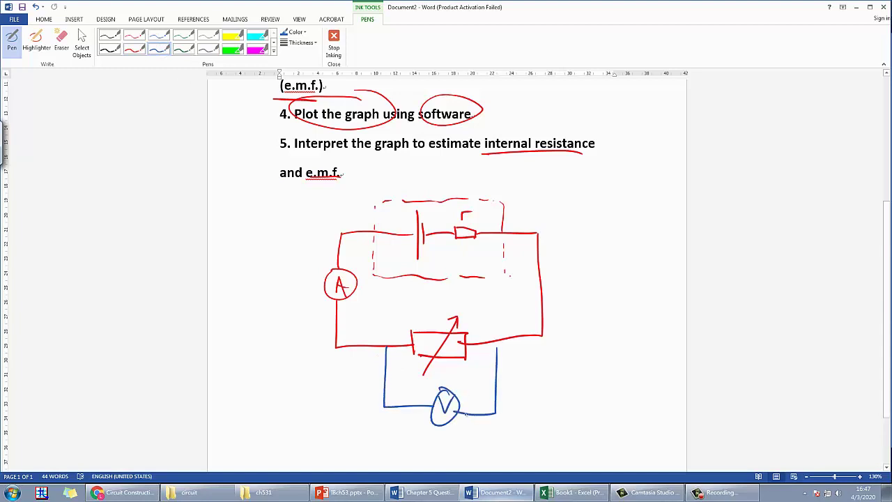
click(444, 411)
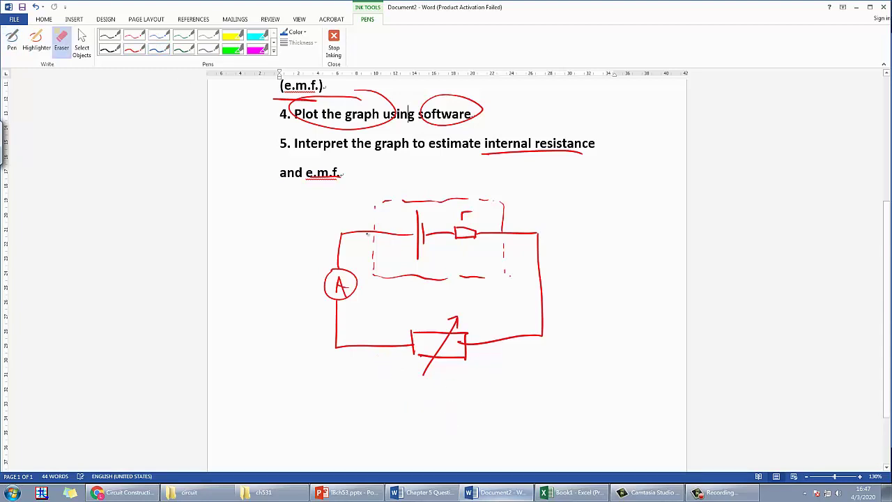
Step: Try drawing a blue voltmeter in parallel with the cell, above the dashed box
mouse_move(362, 227)
mouse_down()
mouse_move(380, 170)
mouse_move(446, 184)
mouse_up()
drag(449, 162, 465, 159)
drag(473, 168, 520, 228)
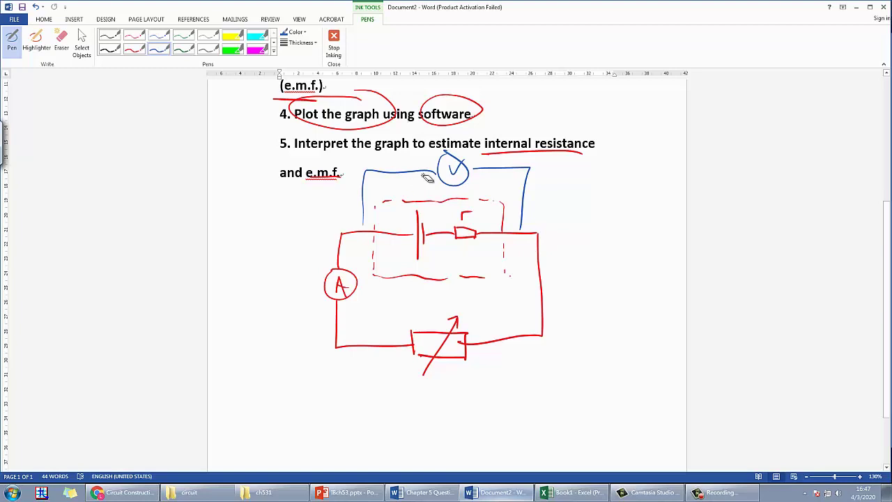
mouse_move(427, 179)
mouse_down()
mouse_move(438, 170)
mouse_move(524, 169)
mouse_up()
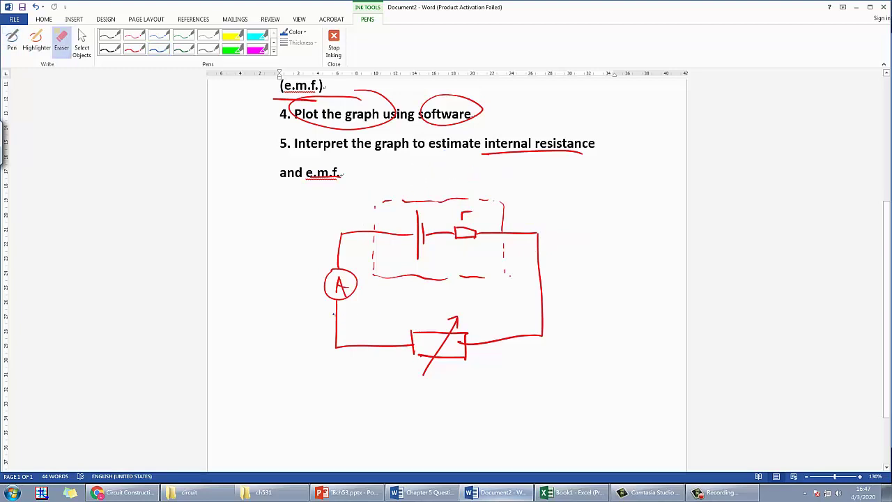
Step: Draw a blue voltmeter "V" between the two side wires above the variable resistor and write "R = 0" beside the ammeter
mouse_move(334, 314)
mouse_down()
mouse_move(430, 304)
mouse_move(436, 294)
mouse_move(543, 294)
mouse_up()
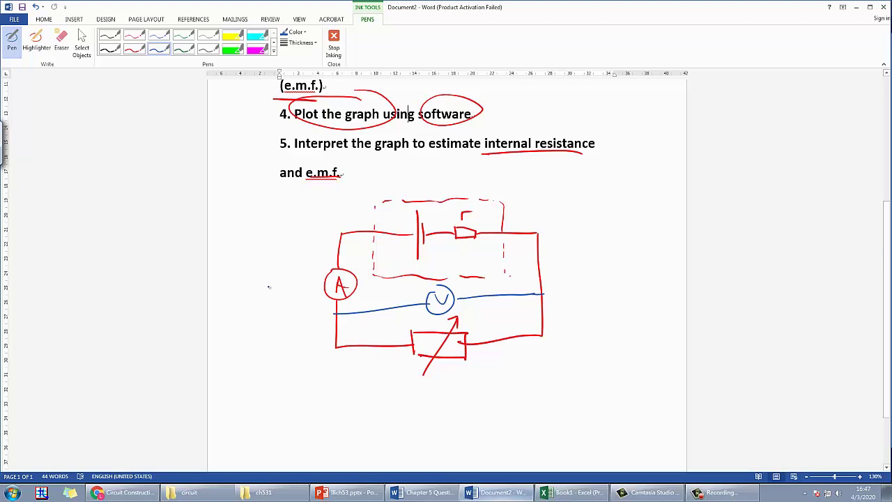
mouse_move(236, 280)
mouse_down()
mouse_move(249, 297)
mouse_move(267, 285)
mouse_up()
drag(257, 291, 287, 283)
Step: Mark the voltmeter's two connection points in blue and add arrows pointing to both terminals of the boxed cell
drag(338, 311, 339, 315)
drag(541, 292, 545, 296)
drag(370, 190, 371, 230)
drag(366, 219, 377, 219)
drag(514, 219, 505, 229)
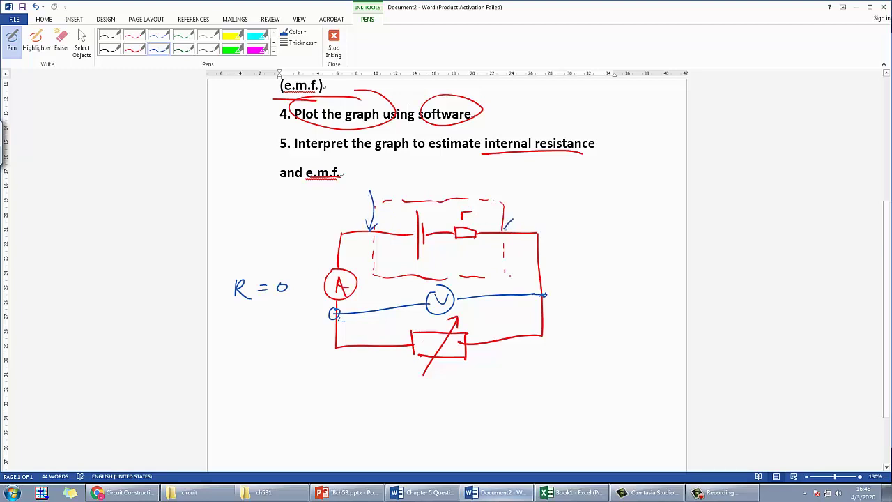
drag(532, 203, 505, 229)
drag(519, 224, 505, 229)
Step: Handwrite the equation V = ε − Ir in blue below the circuit diagram
mouse_move(322, 380)
mouse_down()
mouse_move(323, 389)
mouse_move(341, 388)
mouse_up()
mouse_move(363, 399)
mouse_down()
mouse_move(420, 413)
mouse_move(410, 398)
mouse_move(459, 414)
mouse_move(468, 405)
mouse_move(498, 408)
mouse_move(515, 389)
mouse_up()
mouse_move(504, 392)
mouse_down()
mouse_move(502, 417)
mouse_move(516, 414)
mouse_up()
drag(520, 416, 529, 403)
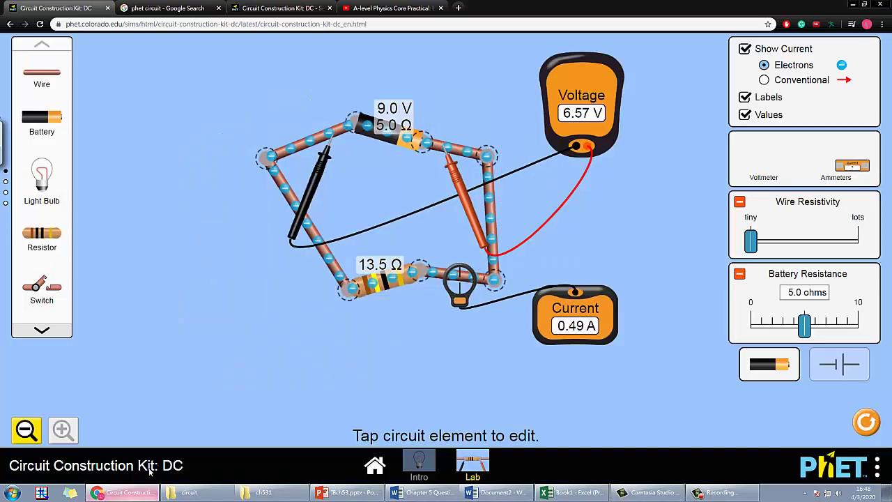
Step: Switch to the PhET circuit simulation in the browser and inspect the battery and resistor settings of the finished circuit
click(126, 492)
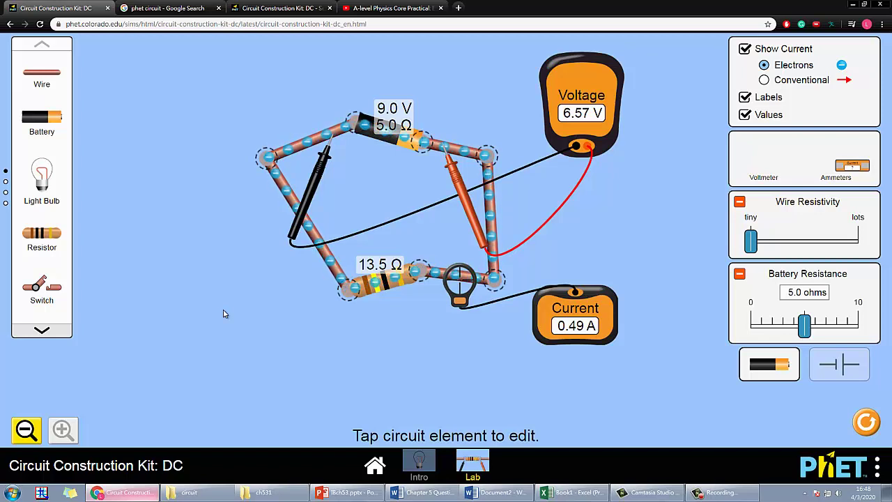
click(399, 141)
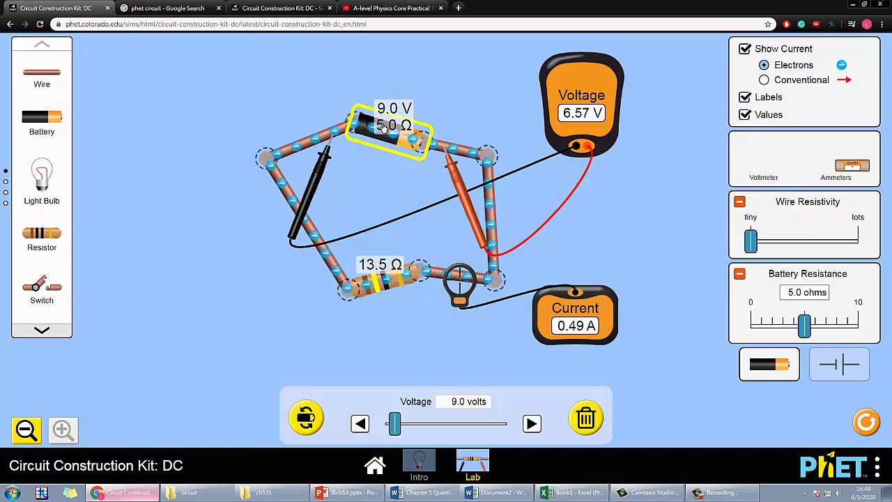
click(376, 275)
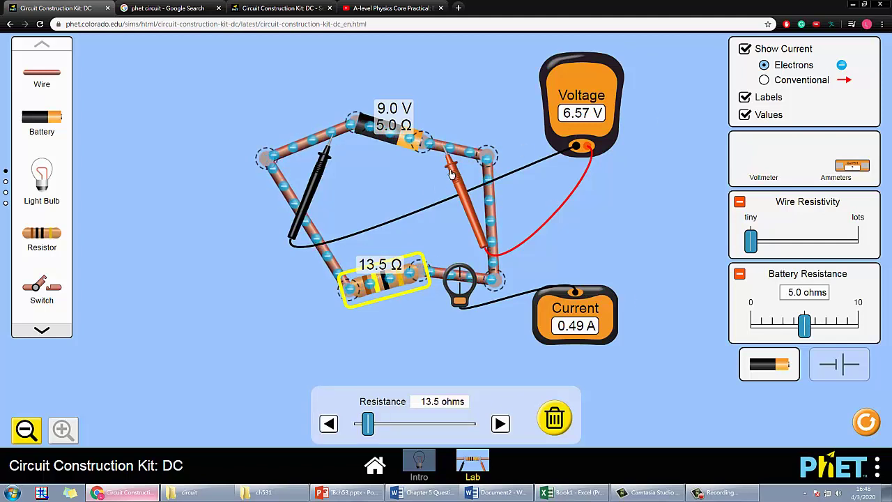
click(414, 195)
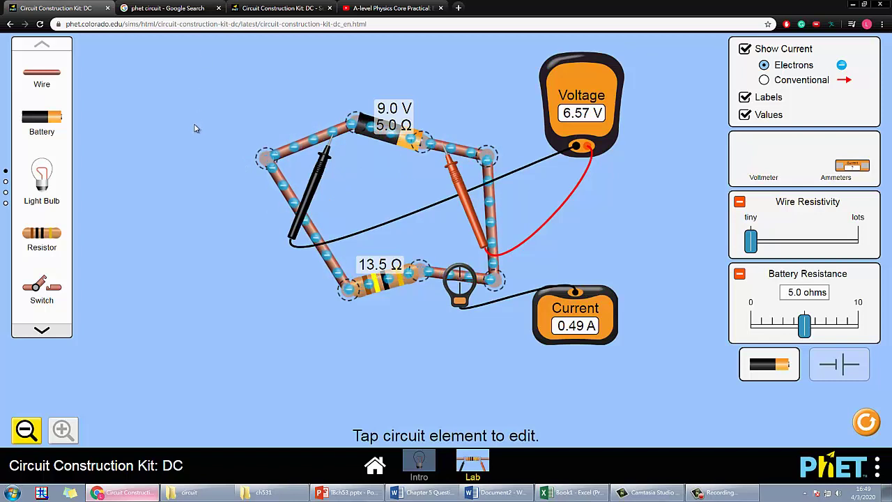
Step: Review the Google results for "phet circuit" and view the link options of the top Circuit Construction Kit: DC result
click(177, 7)
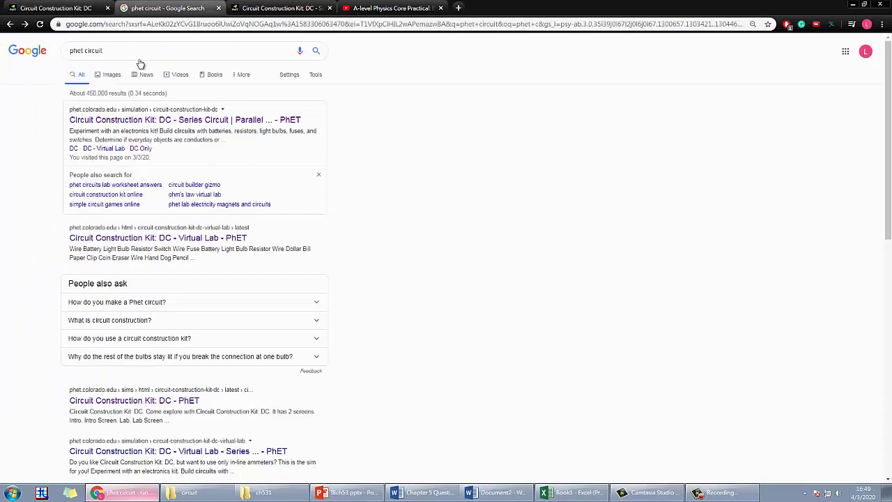
click(90, 51)
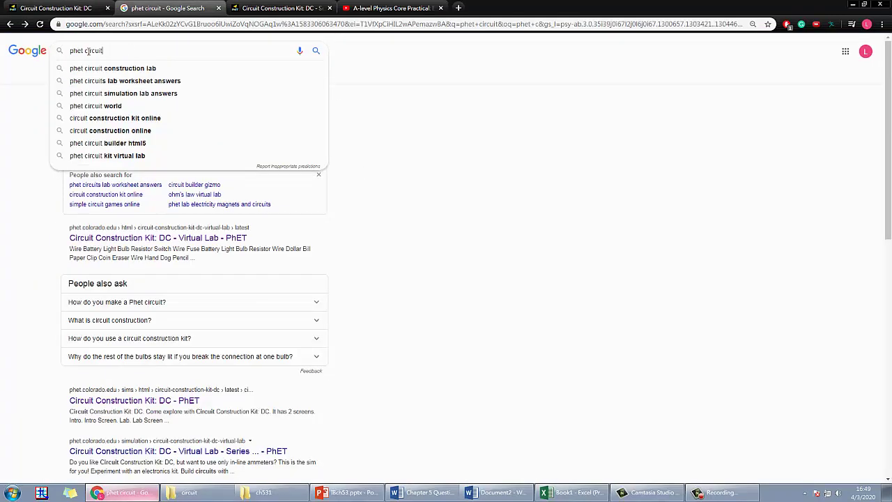
double_click(77, 51)
click(56, 8)
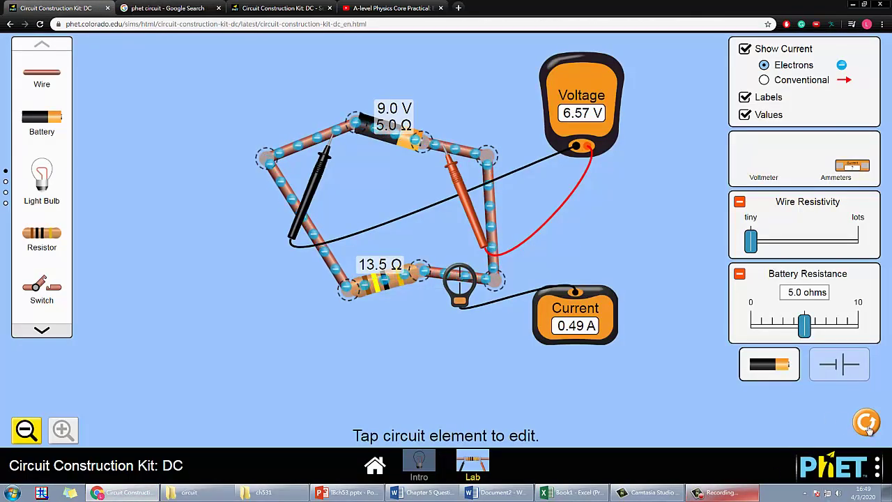
click(167, 7)
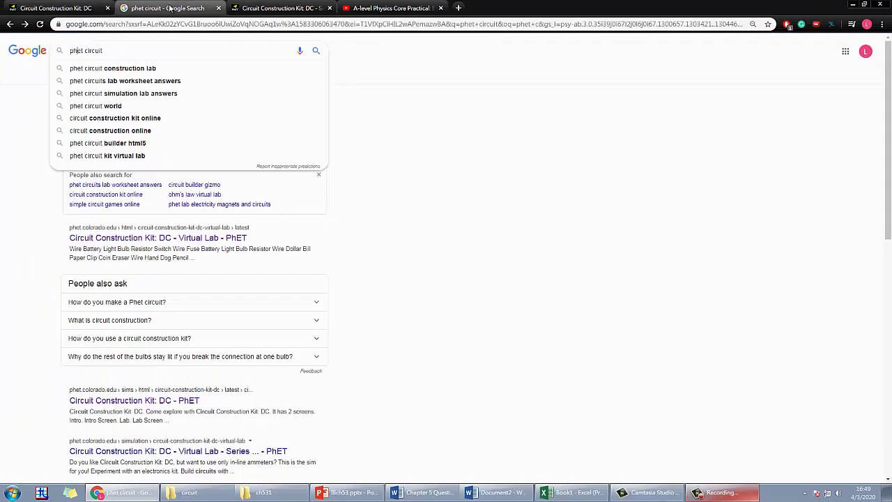
click(436, 212)
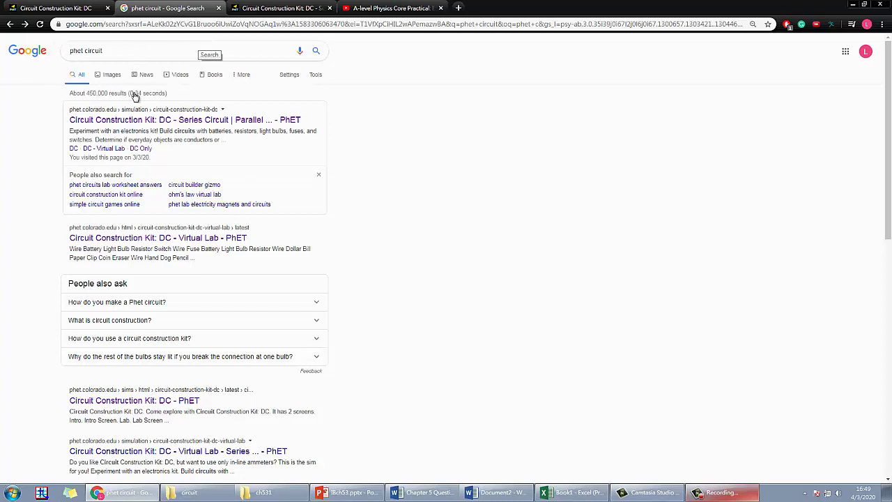
click(452, 116)
right_click(214, 124)
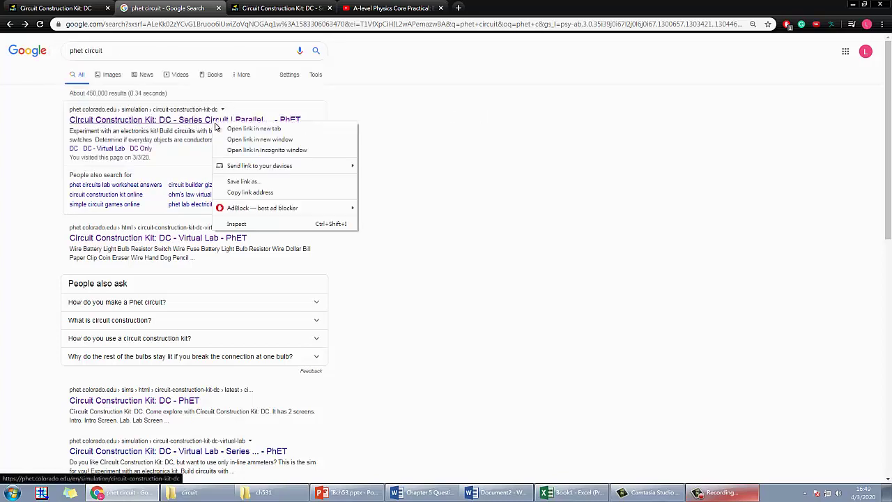
Step: Launch a fresh Circuit Construction Kit: DC simulation on its Lab screen and close the browser tab holding the finished circuit
click(279, 7)
click(410, 180)
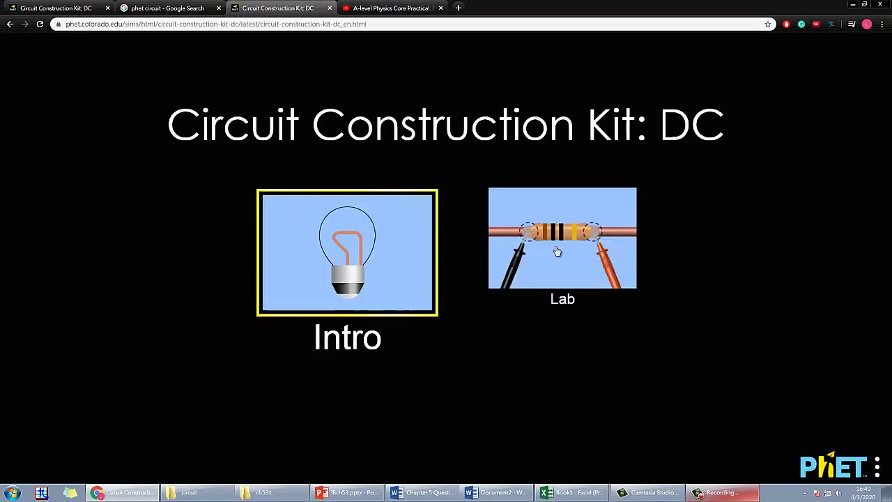
click(555, 249)
click(552, 269)
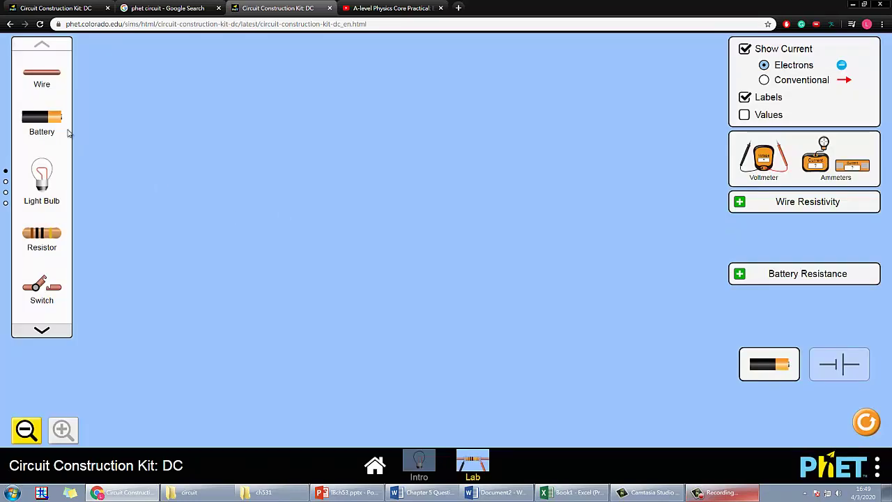
click(107, 8)
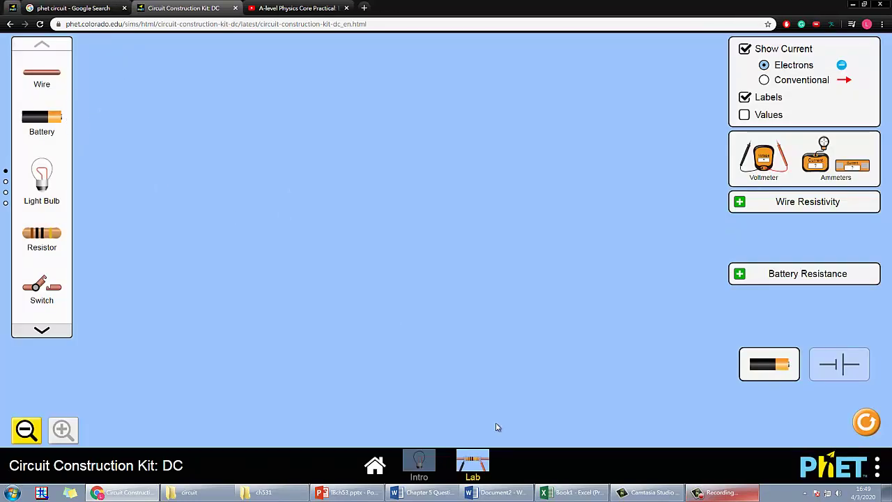
Step: Check the hand-drawn diagram in Word, return to the simulation and place a battery in the upper middle of the workspace
click(486, 494)
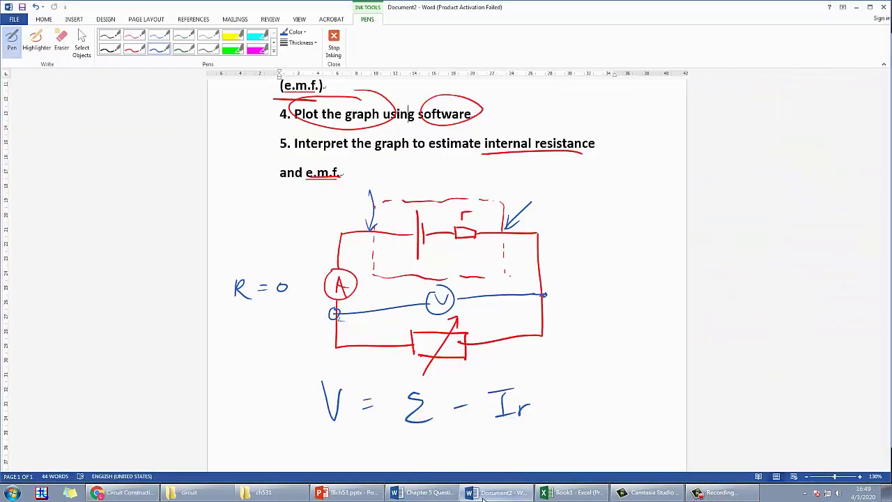
key(alt+Tab)
drag(47, 124, 368, 177)
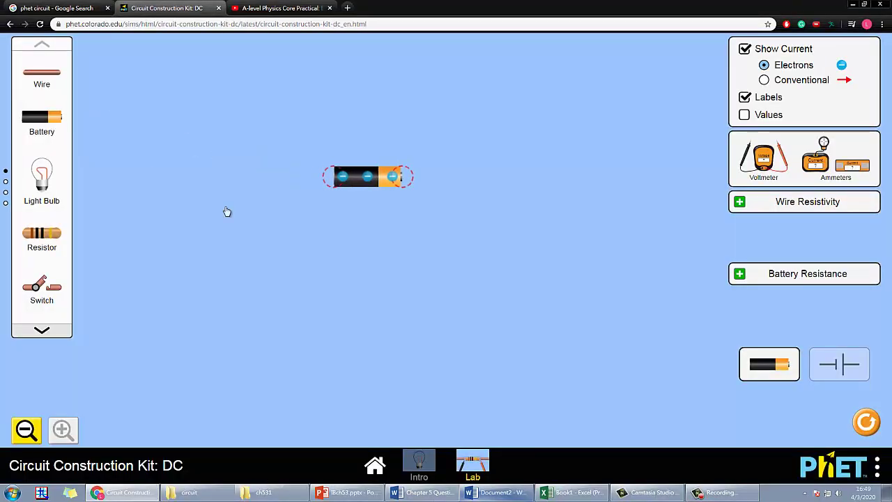
Step: Try a high-voltage battery at 98400 V above the ordinary battery set to 120 V, and delete the high-voltage one
click(42, 330)
drag(42, 164, 179, 177)
drag(305, 146, 382, 114)
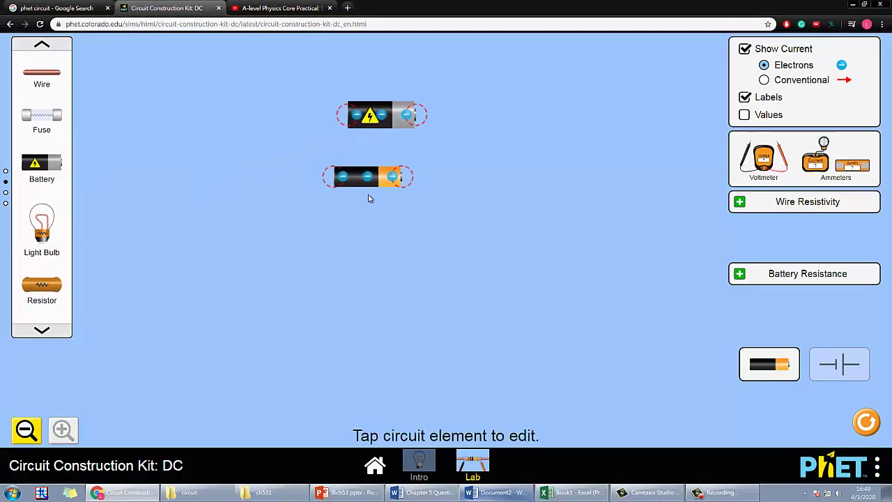
click(399, 193)
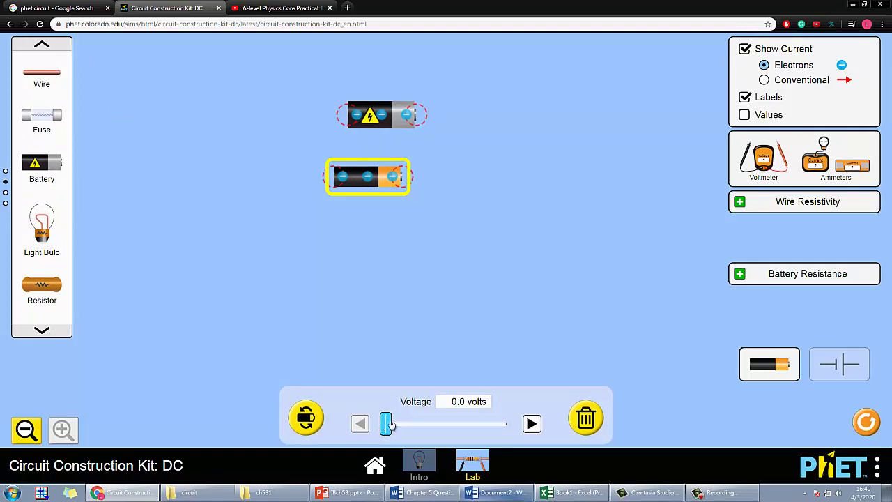
drag(390, 425, 524, 428)
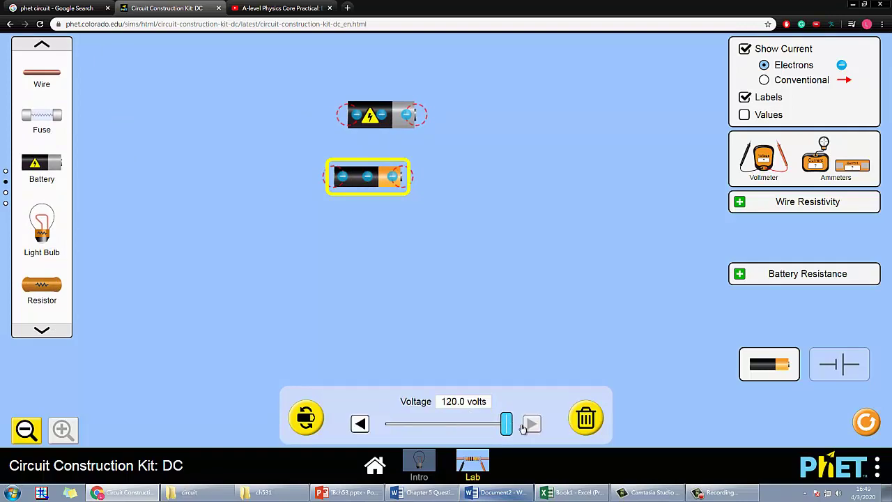
click(376, 127)
drag(396, 435, 504, 425)
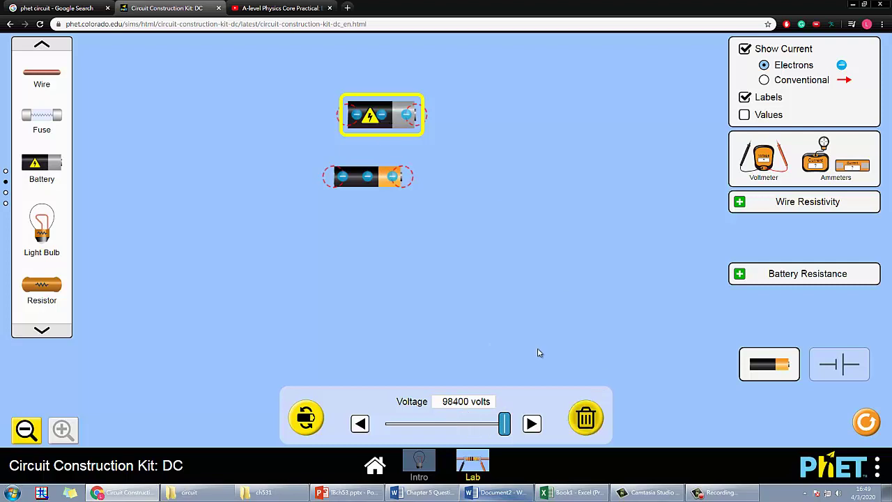
click(585, 418)
Step: Position the battery at the upper centre with a resistor below it, and attach a wire to the battery's negative end
drag(367, 176, 424, 133)
click(42, 44)
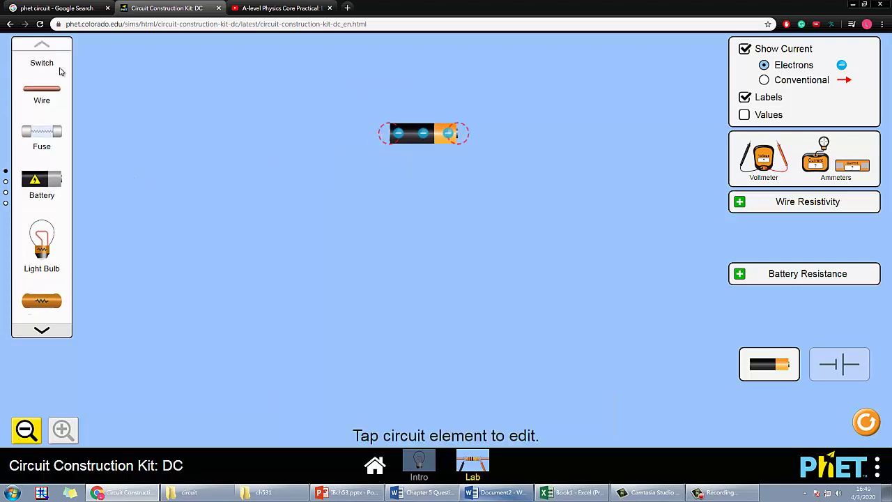
click(42, 234)
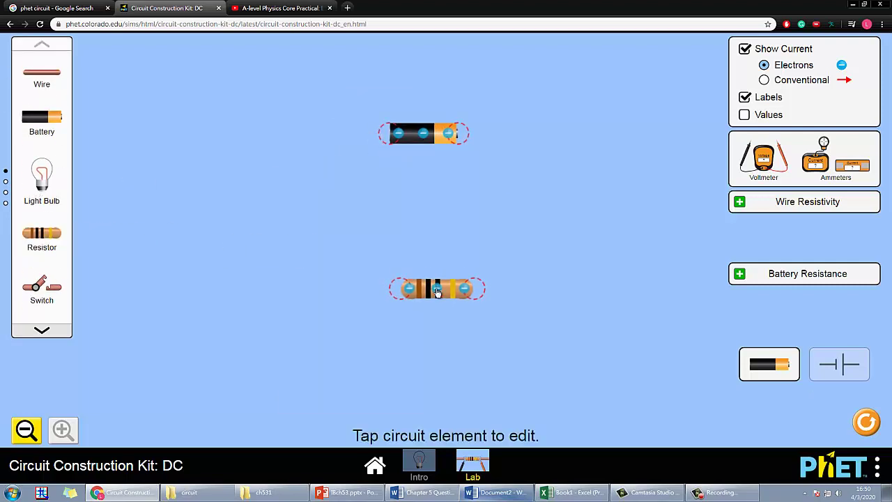
click(32, 75)
drag(209, 89, 296, 154)
click(436, 287)
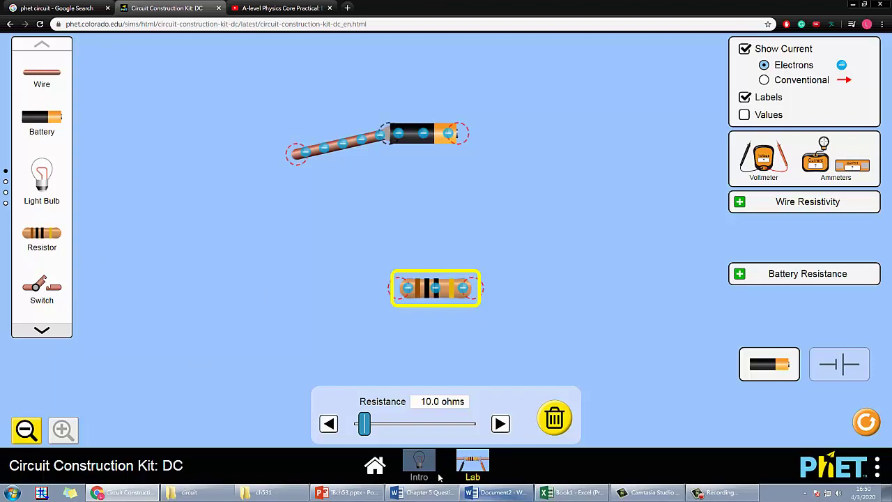
Step: Check the hand-drawn diagram in Word, return to the simulation and wire the battery's negative end around to the resistor's near end
click(495, 492)
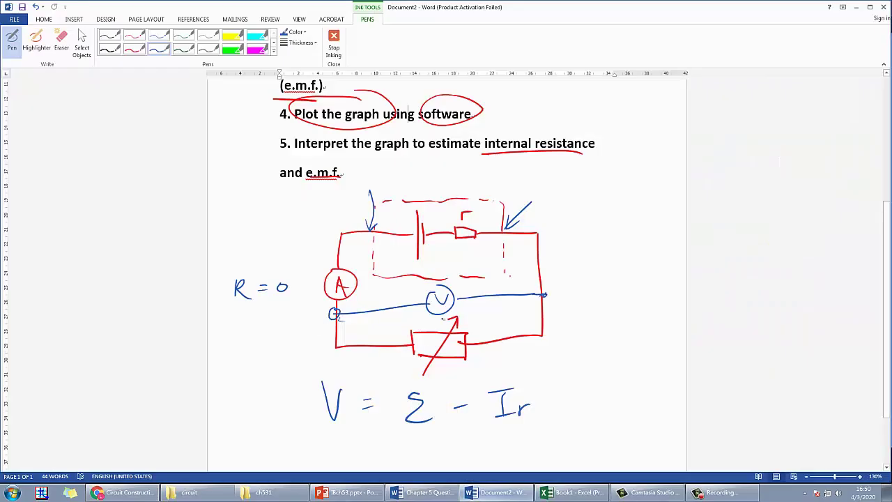
key(alt+Tab)
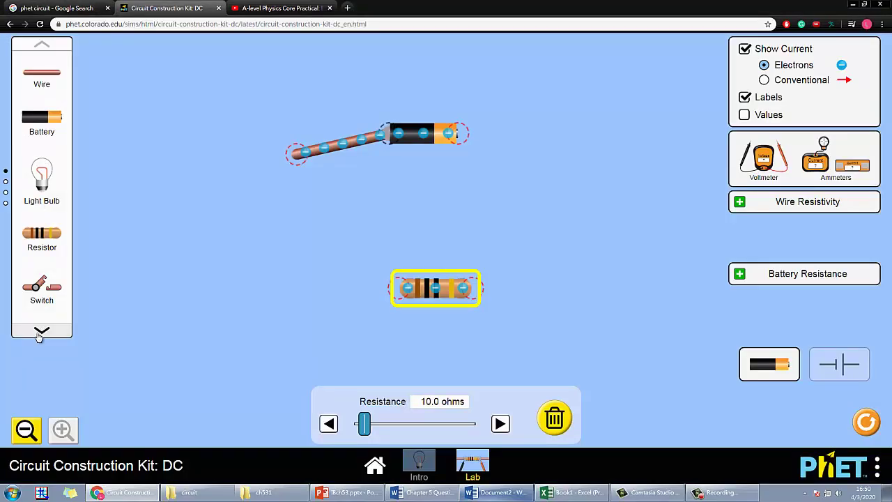
click(42, 333)
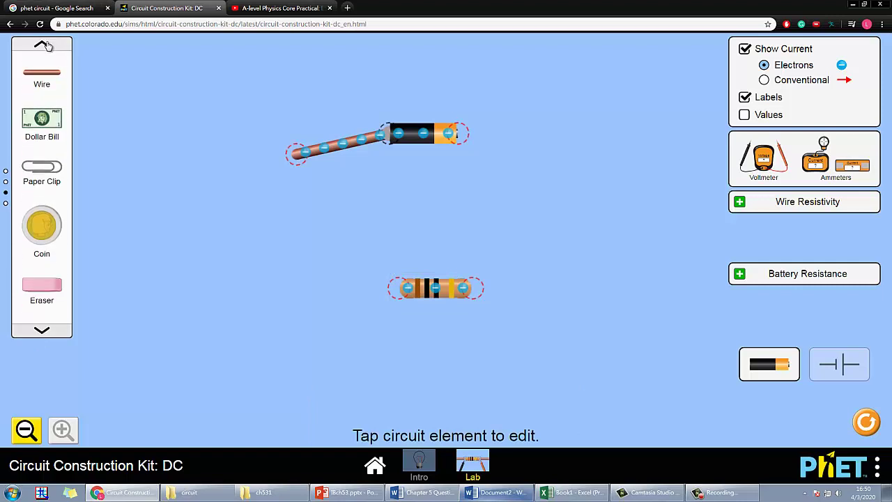
click(43, 44)
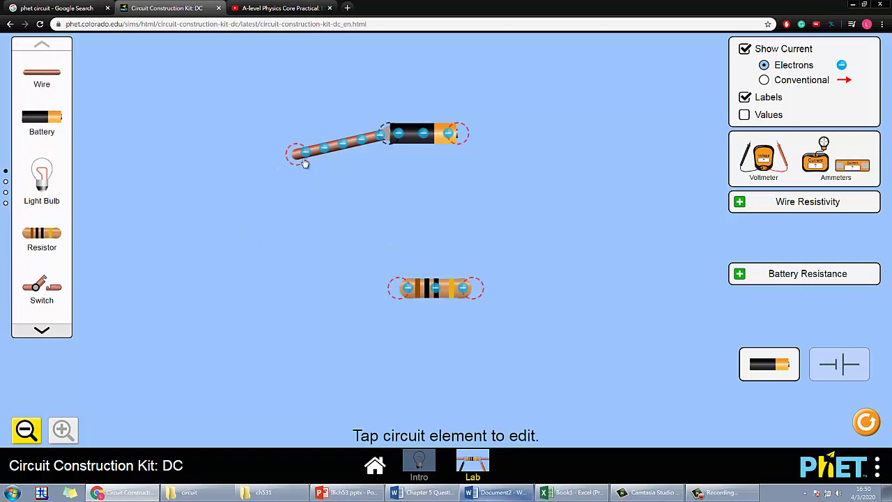
drag(304, 161, 282, 138)
drag(58, 68, 328, 301)
drag(368, 271, 402, 288)
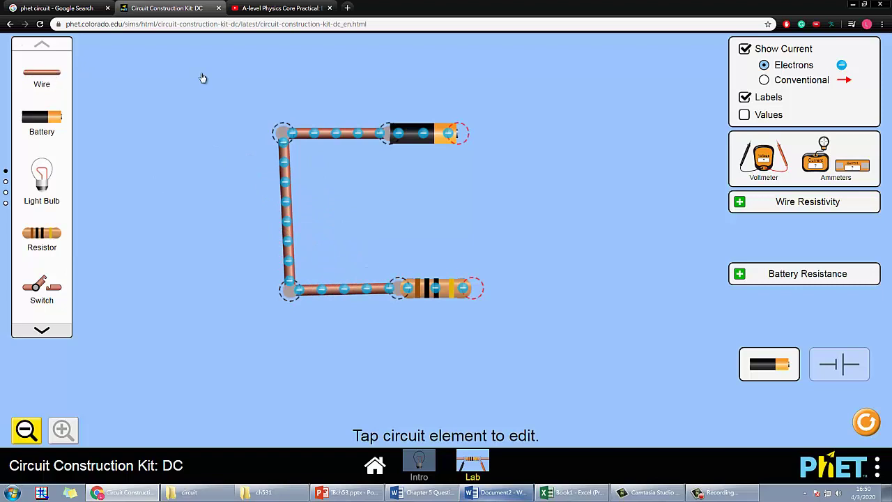
Step: Close the loop with three wires from the battery's positive end around to the resistor's free end
drag(463, 133, 547, 138)
drag(37, 80, 545, 298)
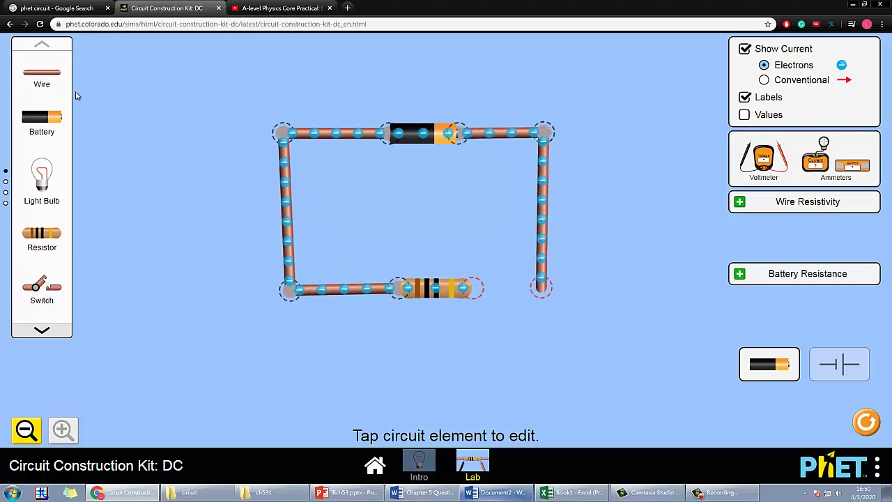
drag(41, 76, 541, 285)
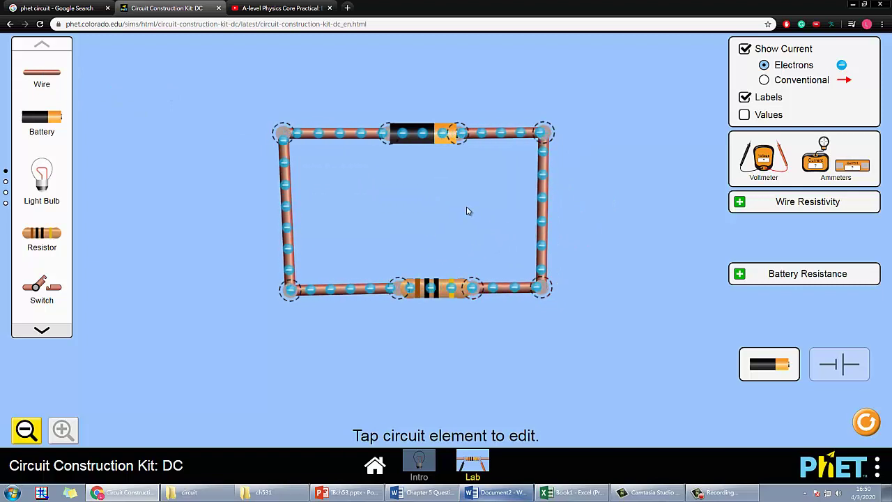
Step: Display the component values, keep the wire resistivity at tiny and set the battery resistance to 5.0 ohms
click(770, 115)
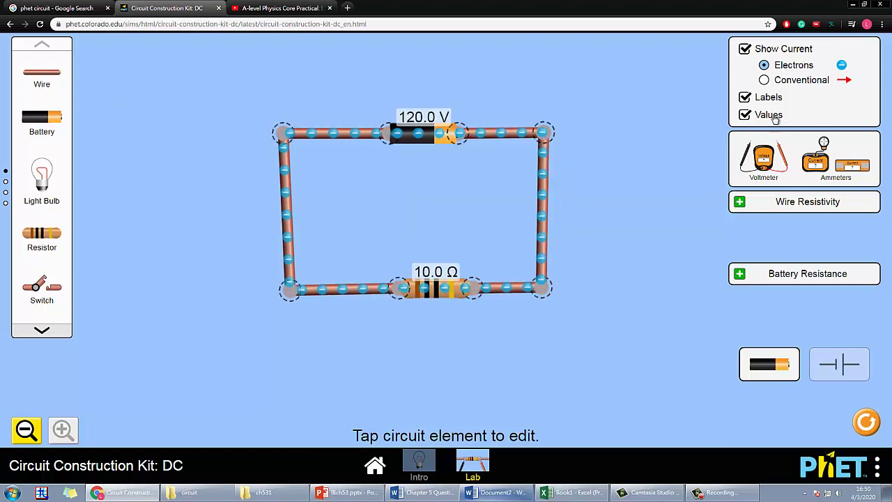
click(740, 273)
click(739, 201)
mouse_move(751, 248)
mouse_down()
mouse_move(781, 247)
mouse_move(751, 247)
mouse_up()
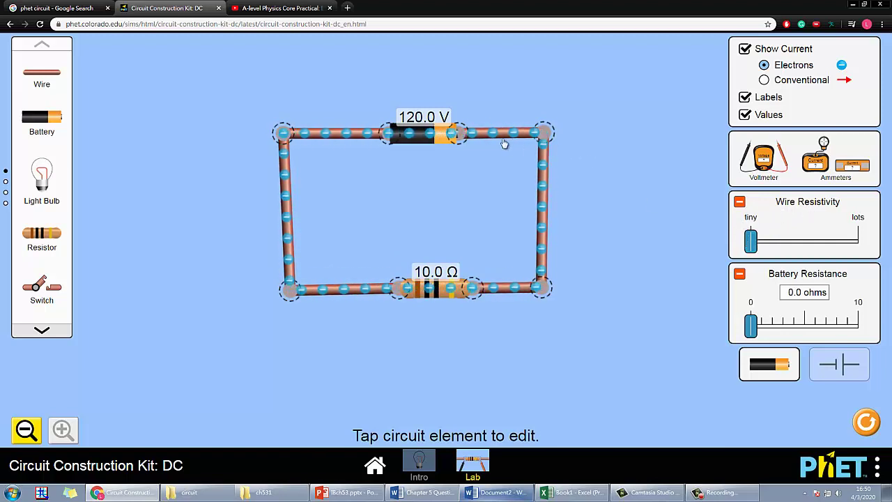
click(739, 202)
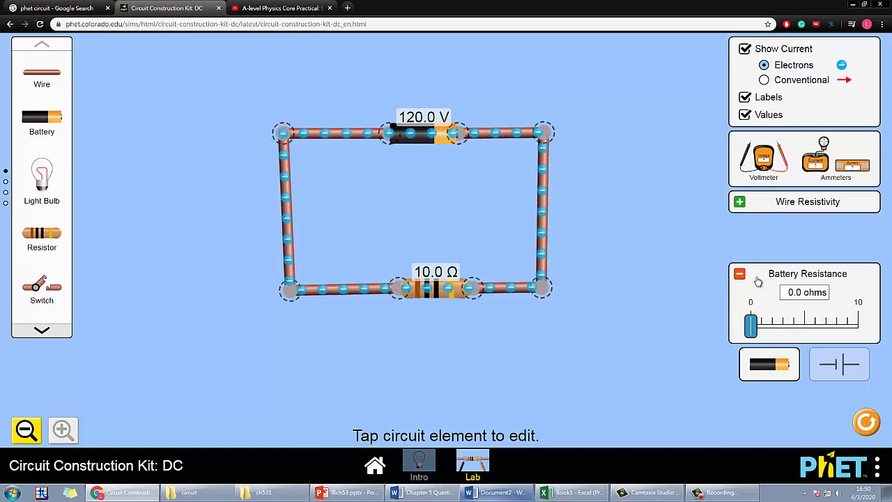
drag(751, 324, 804, 324)
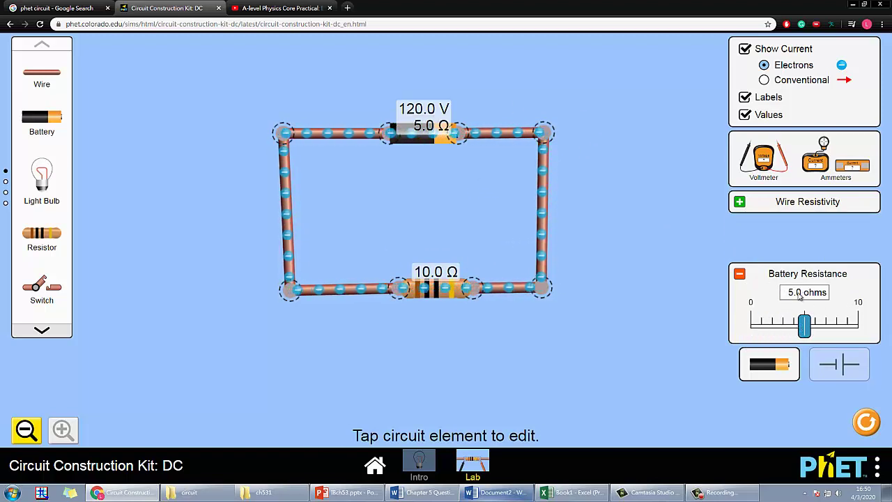
Step: Set the battery's voltage to 30.0 V
click(423, 136)
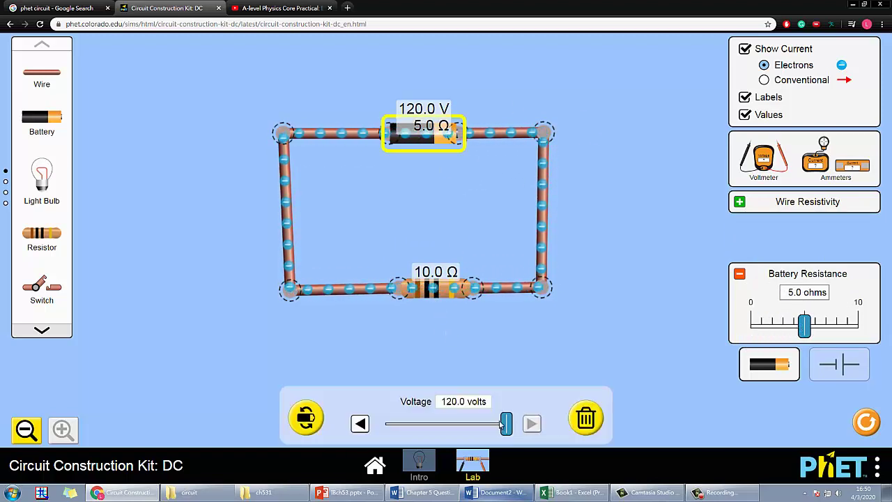
drag(506, 423, 439, 392)
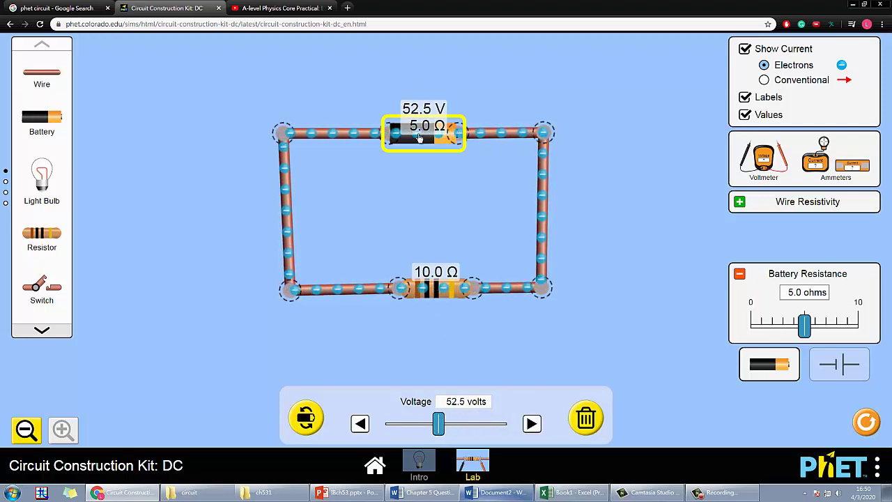
drag(437, 426, 415, 430)
click(453, 201)
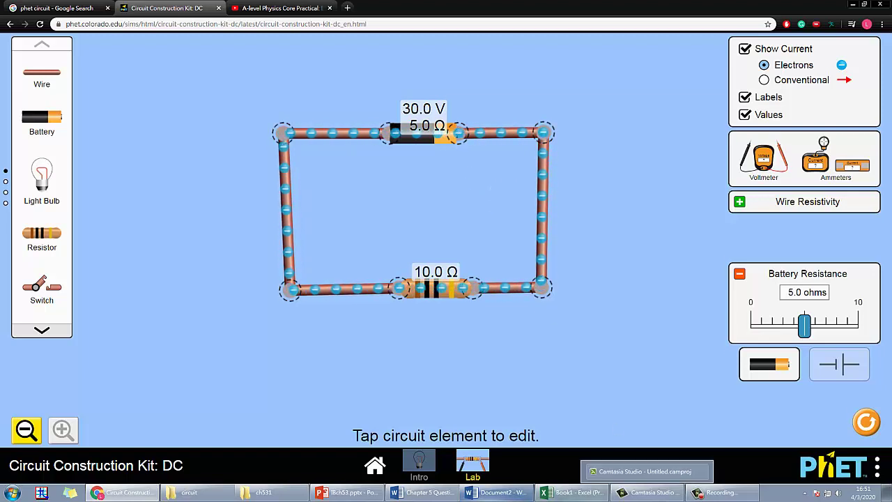
click(571, 492)
click(555, 491)
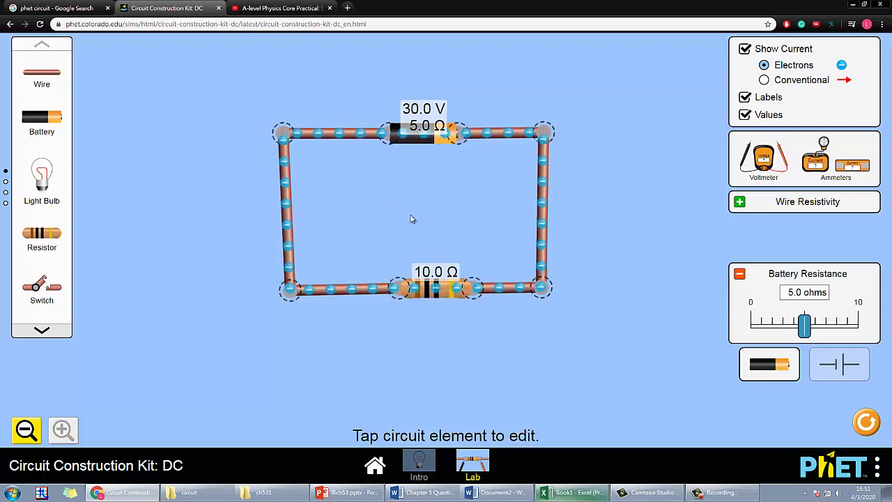
Step: Place the voltmeter beside the circuit and probe the wires around the battery, followed by the wires around the resistor
mouse_move(422, 292)
mouse_down()
mouse_move(423, 312)
mouse_move(424, 293)
mouse_up()
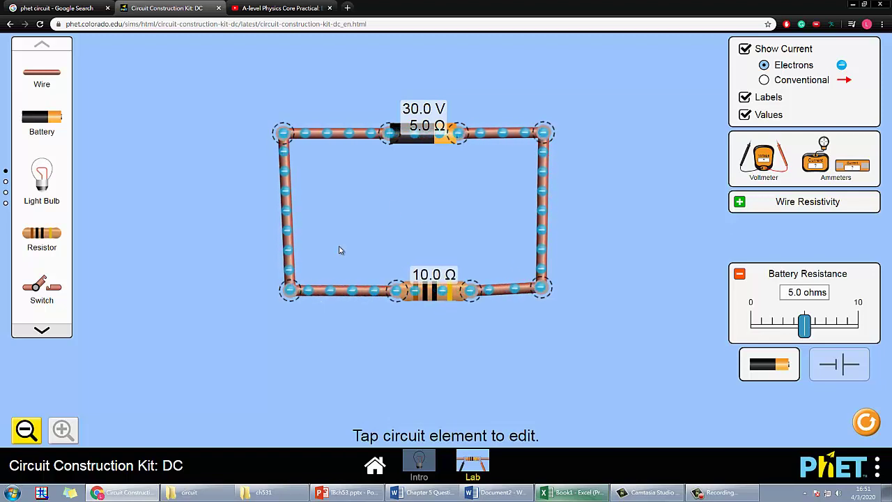
drag(758, 167, 658, 71)
drag(592, 130, 331, 155)
drag(728, 132, 513, 178)
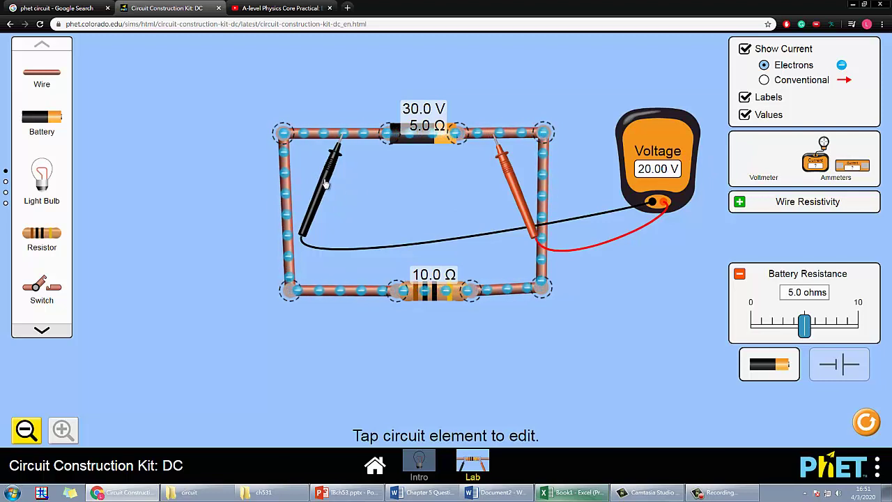
drag(324, 182, 333, 342)
drag(516, 180, 516, 333)
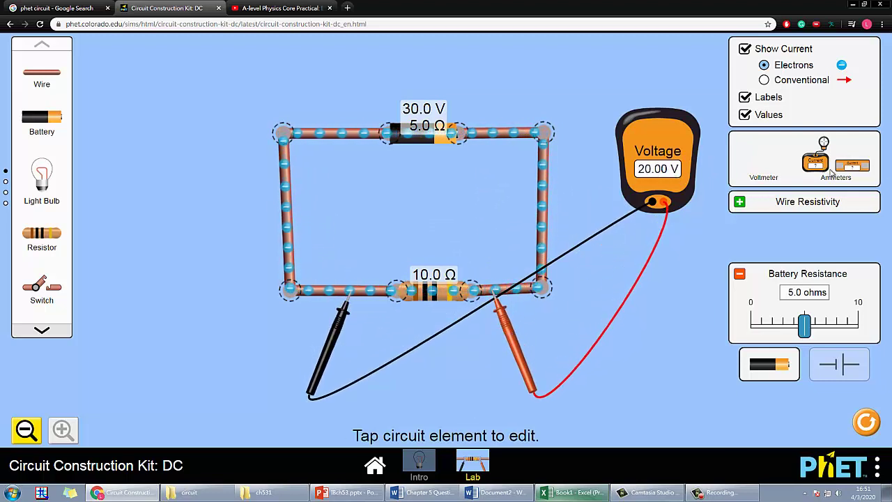
Step: Place a probe-type ammeter and a series ammeter in the free space beside the battery's negative side of the circuit
drag(824, 157, 173, 358)
click(202, 321)
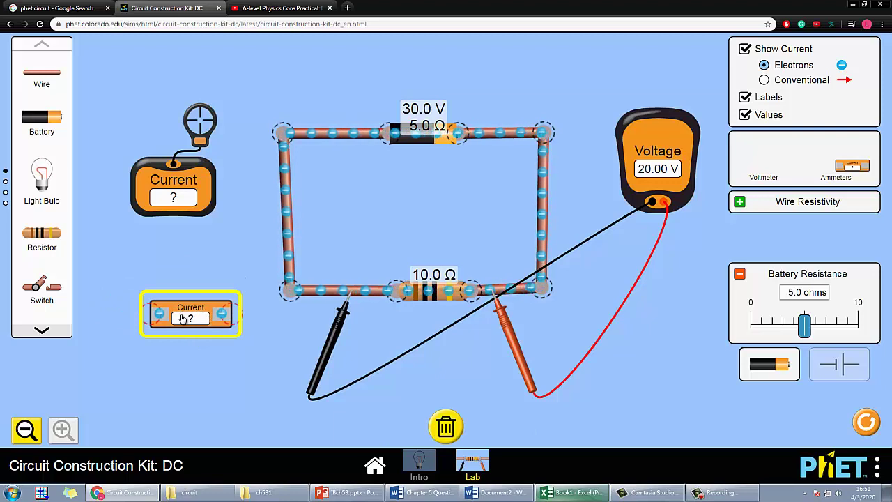
Step: Split the circuit's lower-left junction and insert the series ammeter there, closing the gap to the resistor branch with a new wire
click(289, 288)
click(255, 318)
drag(277, 275, 283, 209)
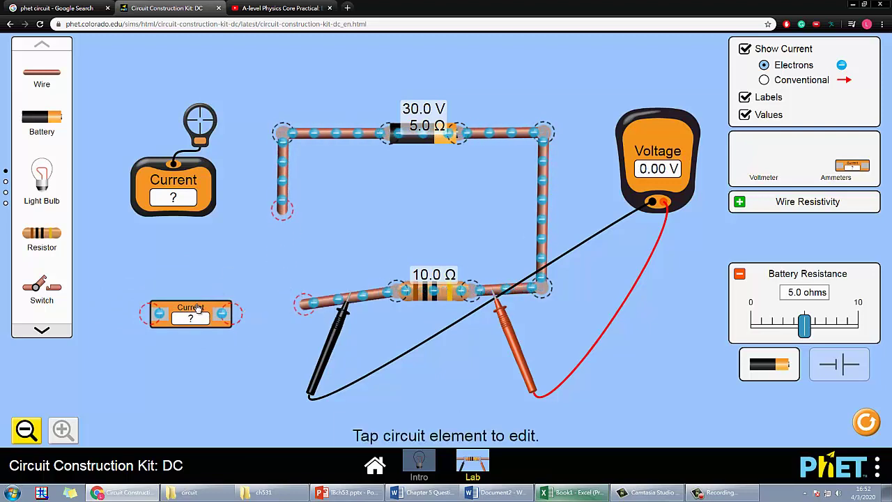
drag(195, 310, 326, 213)
drag(43, 77, 363, 185)
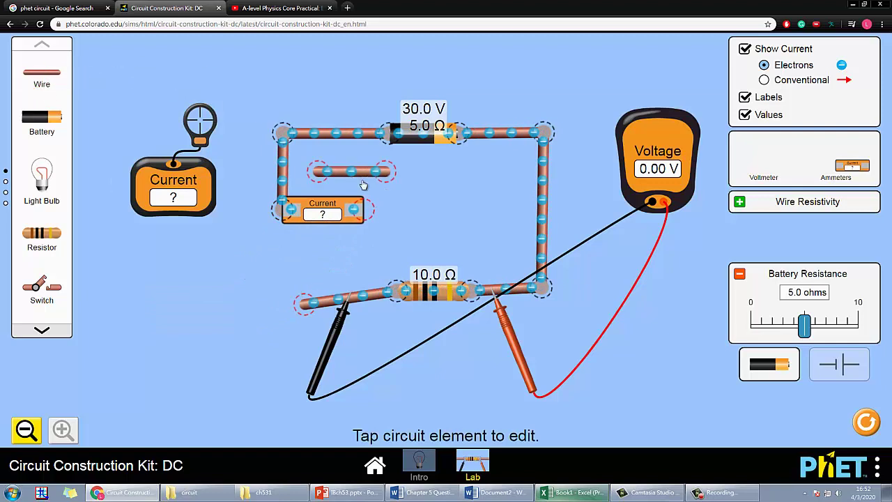
drag(269, 326, 305, 305)
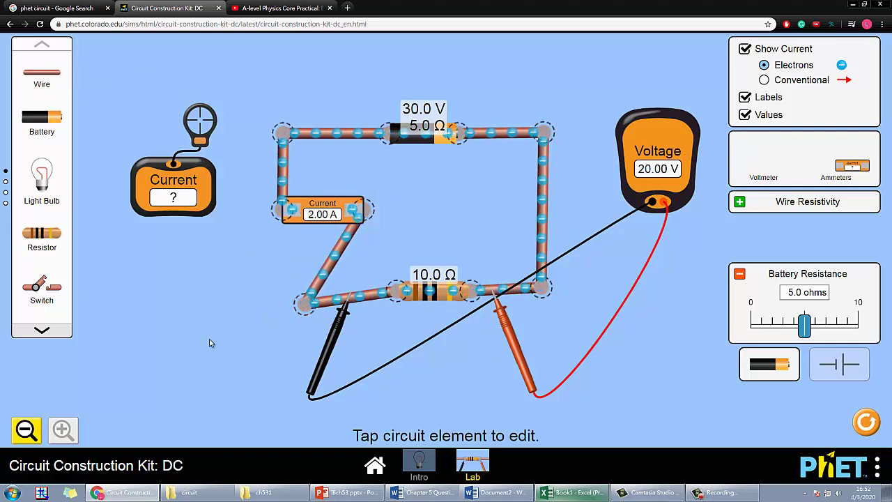
Step: Measure the current at points along the wire at the battery's negative end with the probe ammeter, and put that ammeter away
drag(201, 140, 340, 155)
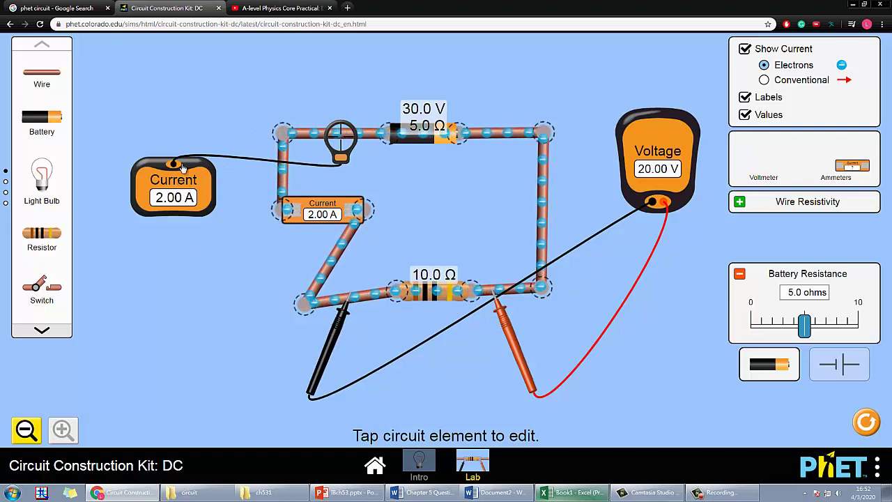
drag(336, 142, 358, 126)
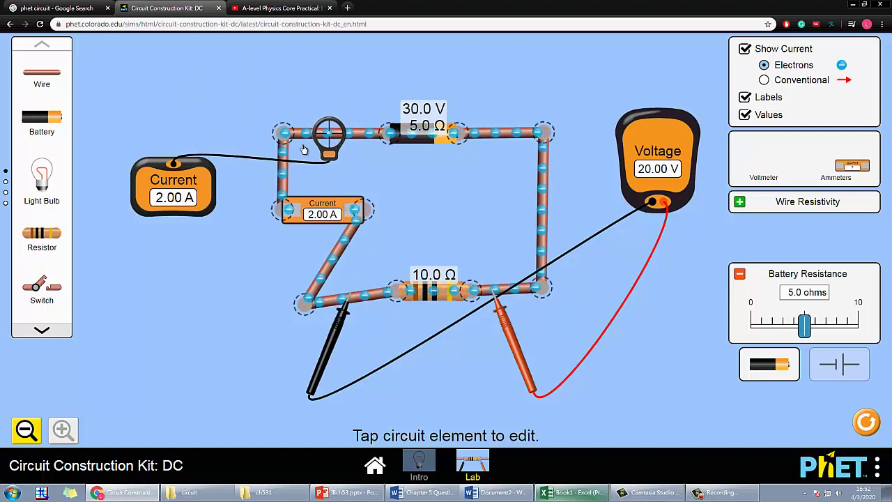
drag(331, 154, 347, 128)
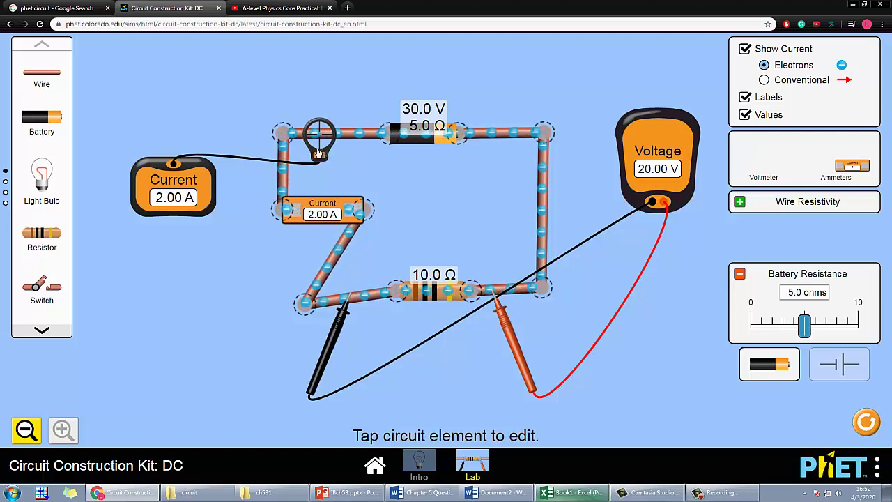
drag(179, 180, 794, 155)
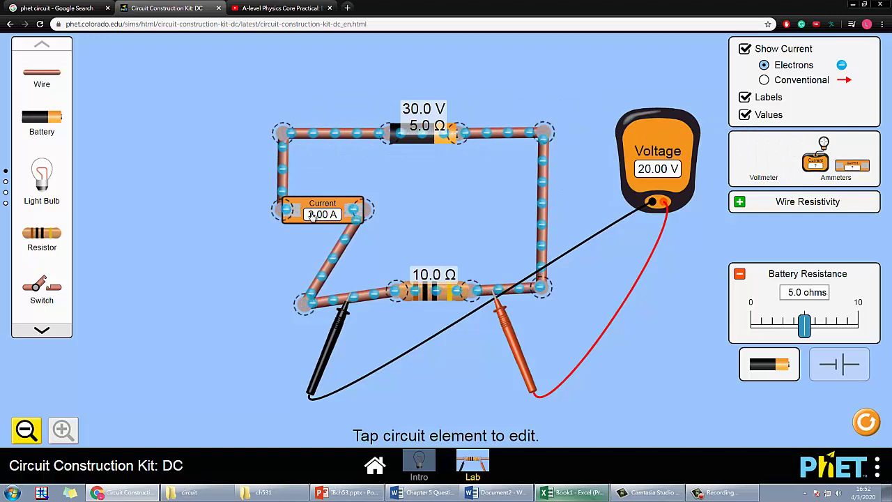
Step: Shift the series ammeter and the upper-left corner of the circuit outward, and move the voltmeter probes to the wires around the battery
drag(357, 218, 298, 225)
drag(282, 133, 274, 132)
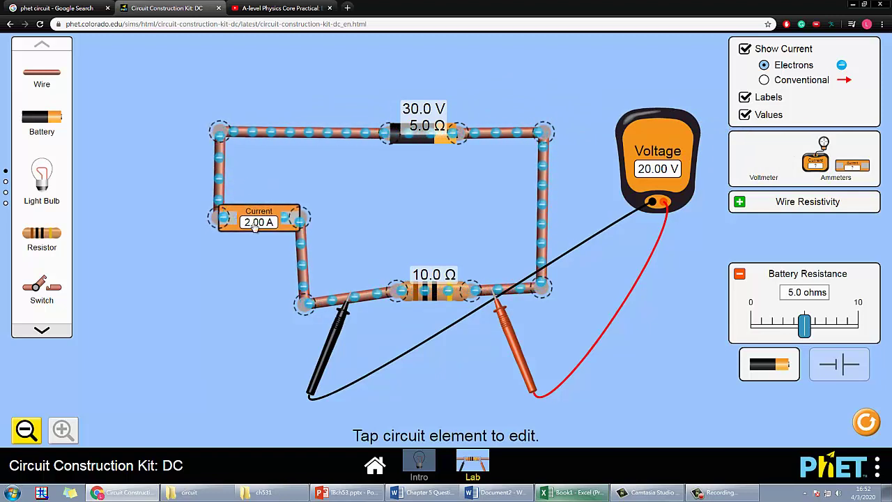
drag(515, 335, 518, 203)
drag(318, 374, 339, 222)
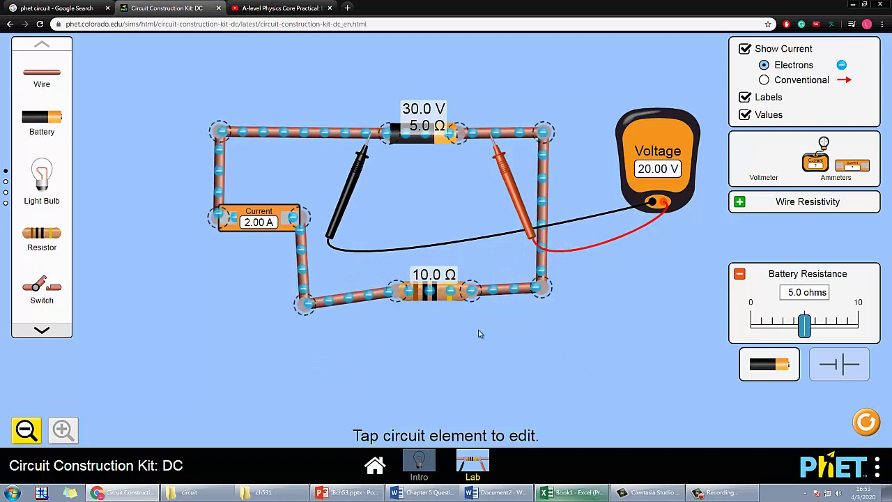
Step: Switch the circuit to schematic symbols and back to pictorial components, and set the resistor's resistance to 0 ohms
click(838, 364)
click(770, 364)
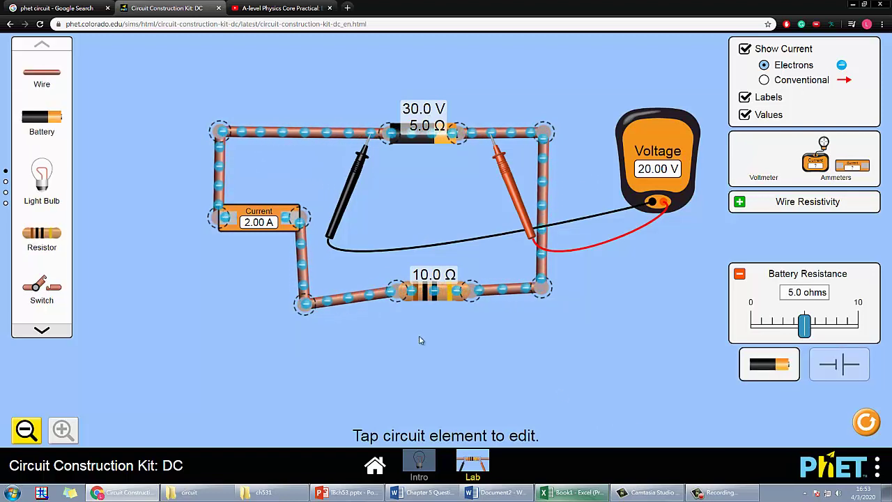
click(434, 290)
mouse_move(370, 430)
mouse_down()
mouse_move(410, 429)
mouse_move(354, 428)
mouse_move(460, 427)
mouse_move(353, 428)
mouse_up()
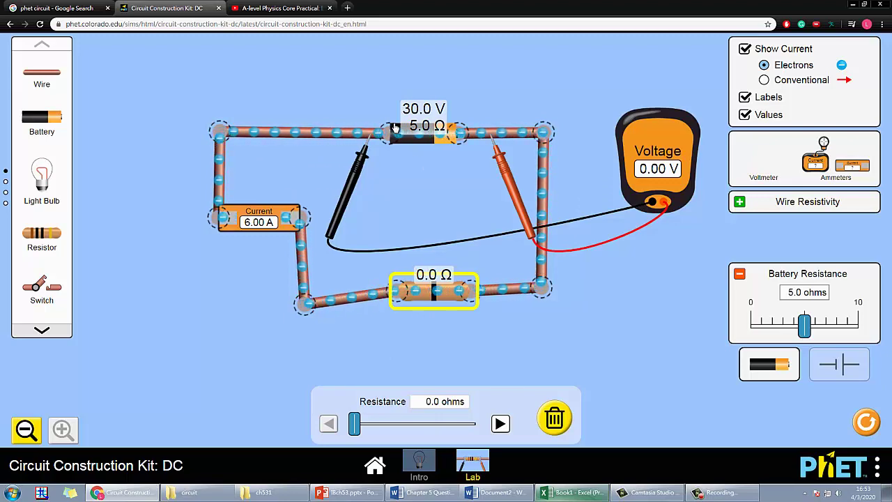
Step: Lower the battery's voltage to 28.5 V and restore 30 V, and drop the battery resistance to 0 ohms and back to 5 ohms
click(422, 133)
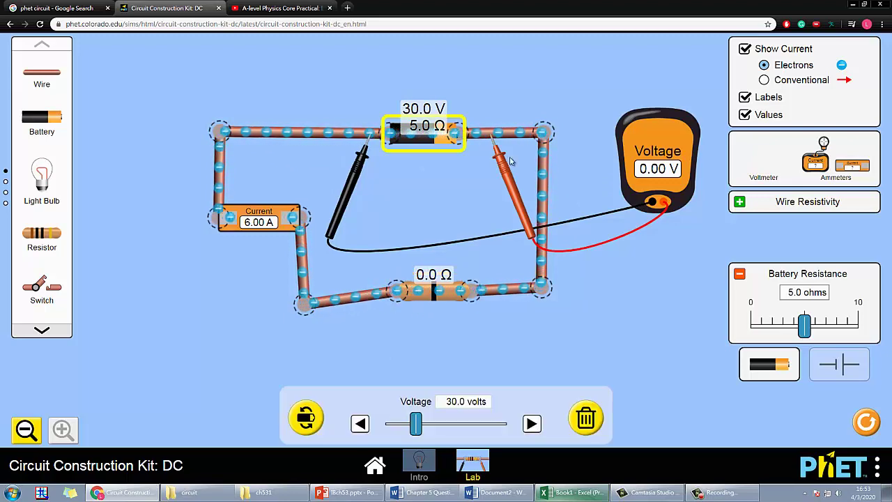
click(359, 424)
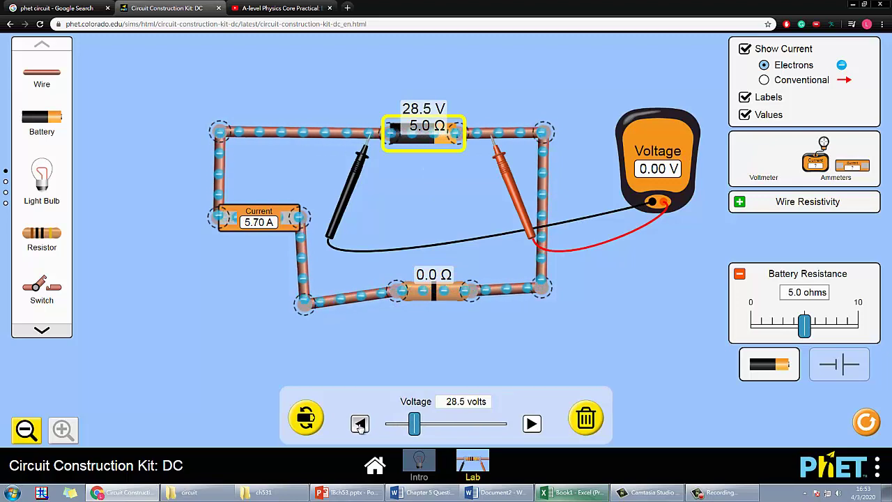
click(532, 424)
click(532, 423)
drag(804, 325, 751, 325)
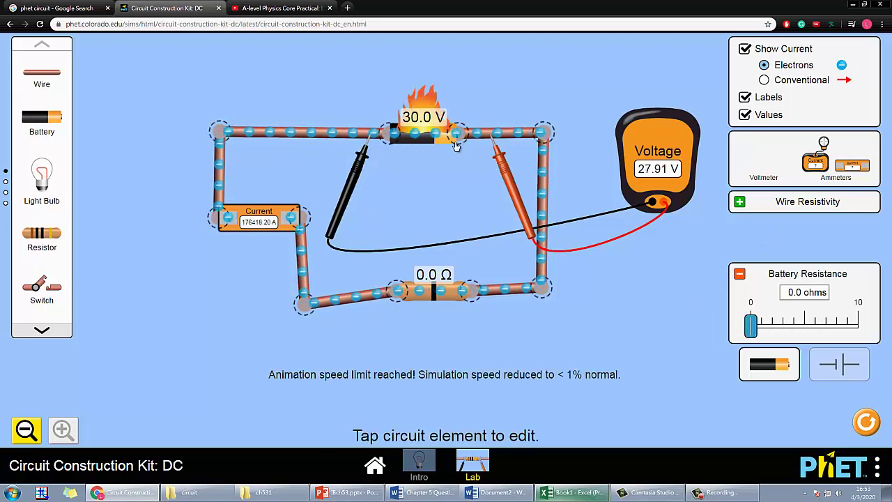
drag(750, 325, 804, 325)
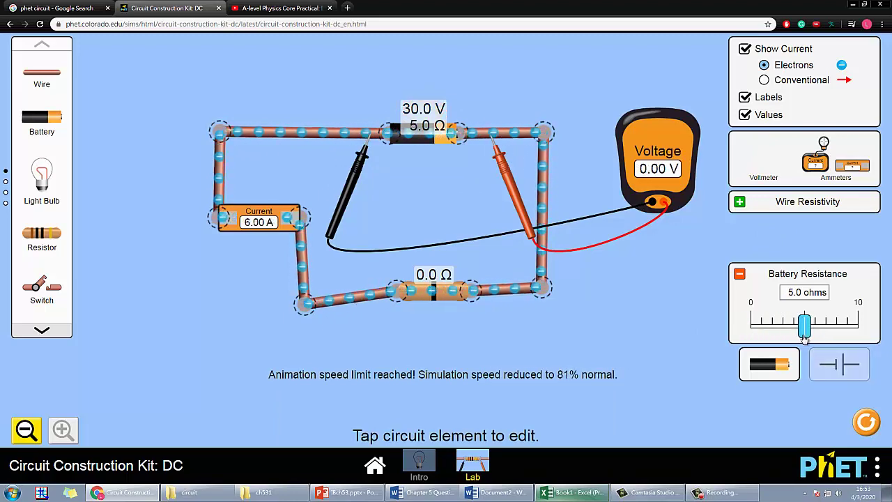
Step: Vary the resistor's resistance through 3, 40.5 and 10 ohms, ending at 2 ohms
click(432, 287)
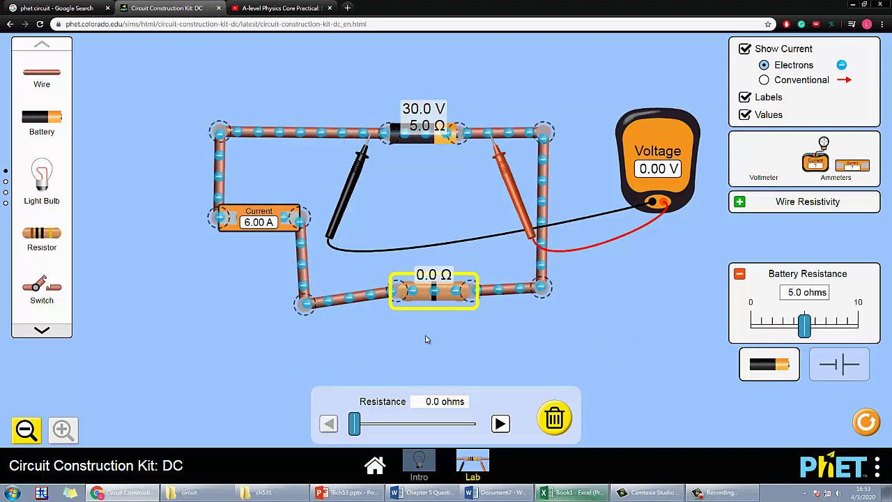
mouse_move(354, 423)
mouse_down()
mouse_move(378, 426)
mouse_move(358, 425)
mouse_up()
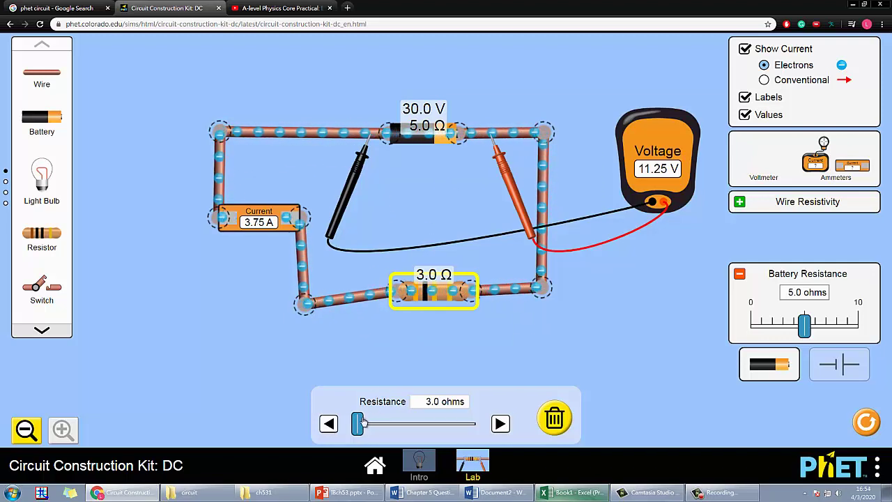
drag(357, 426, 395, 425)
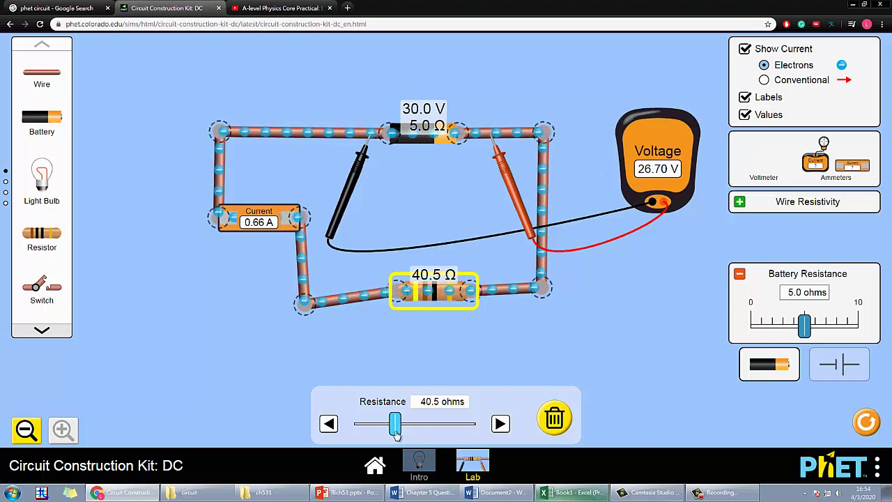
drag(394, 424, 365, 431)
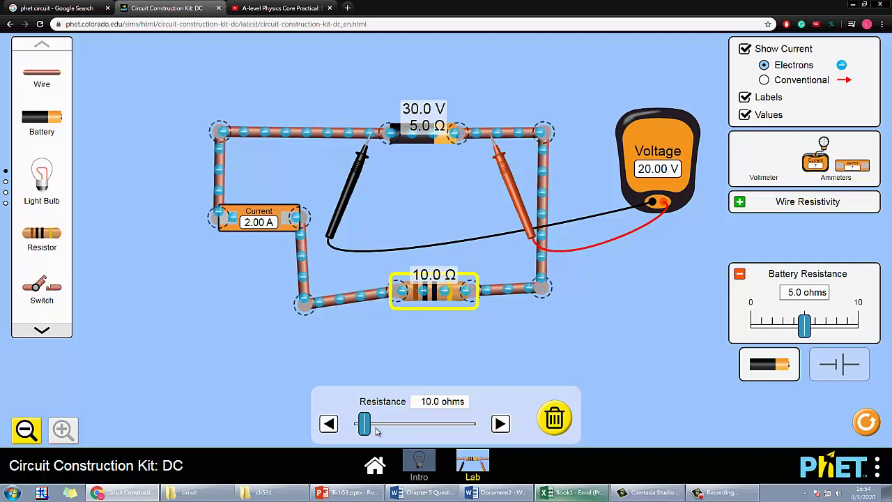
drag(367, 431, 356, 426)
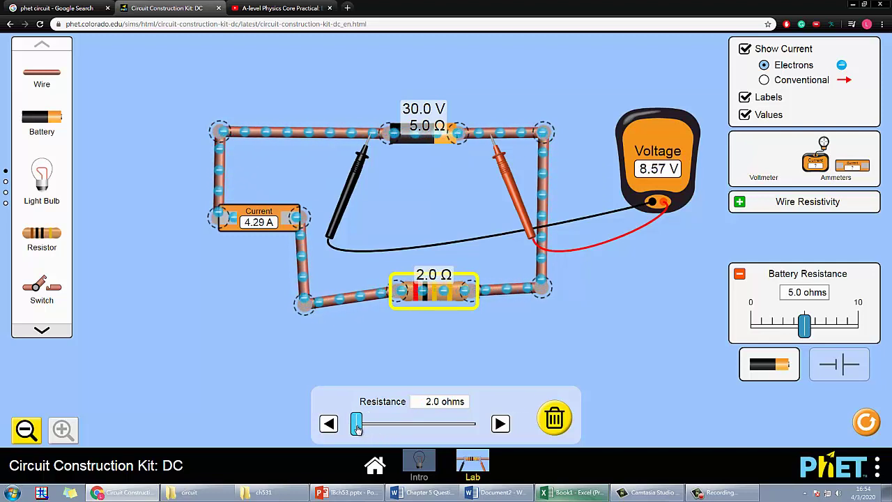
Step: Arrange the Excel workbook and the PhET simulation side by side, and move the voltmeter clear of the battery resistance controls
click(558, 493)
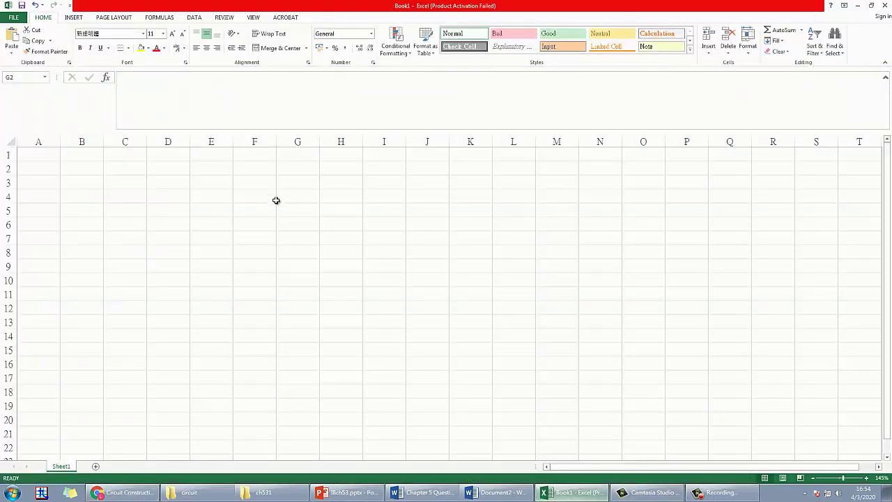
drag(397, 6, 891, 209)
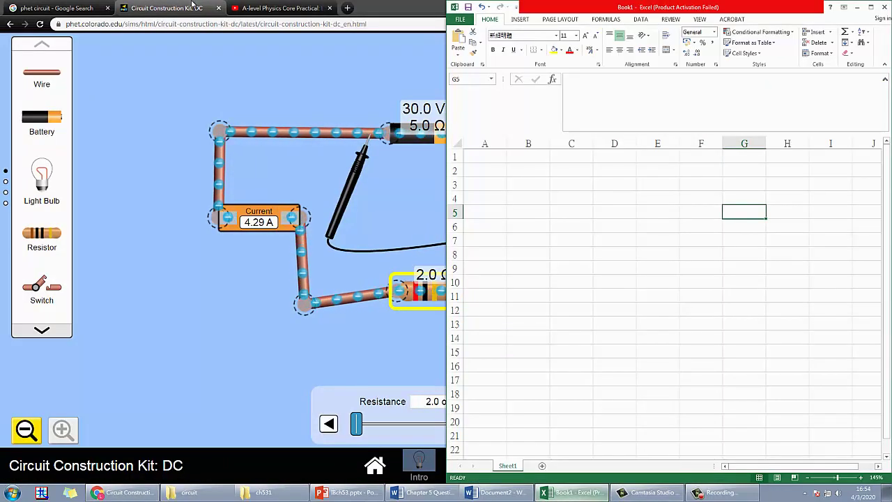
click(120, 493)
key(super+Up)
key(super+Left)
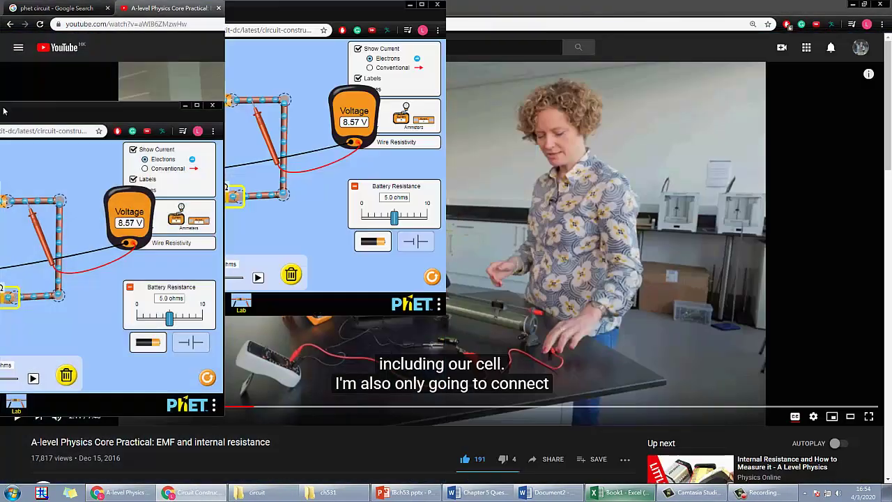
click(613, 493)
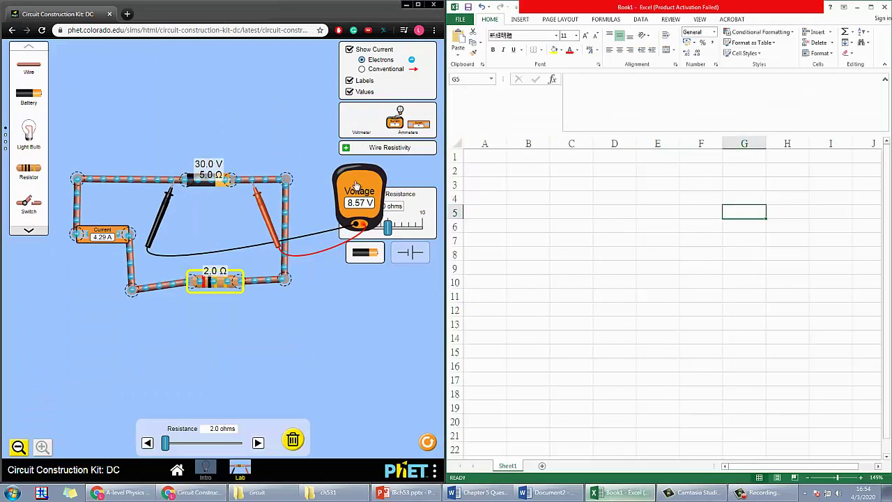
drag(355, 185, 298, 96)
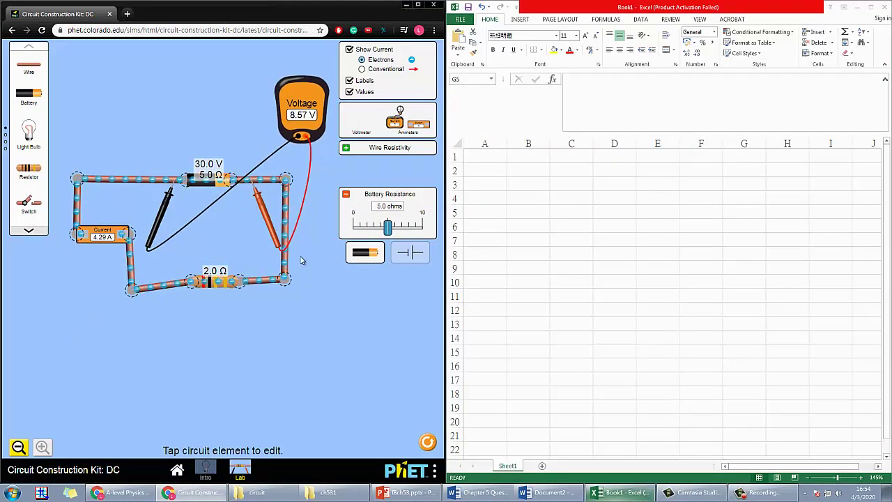
Step: Enter the column headers V in cell B3 and I in cell C3
click(537, 184)
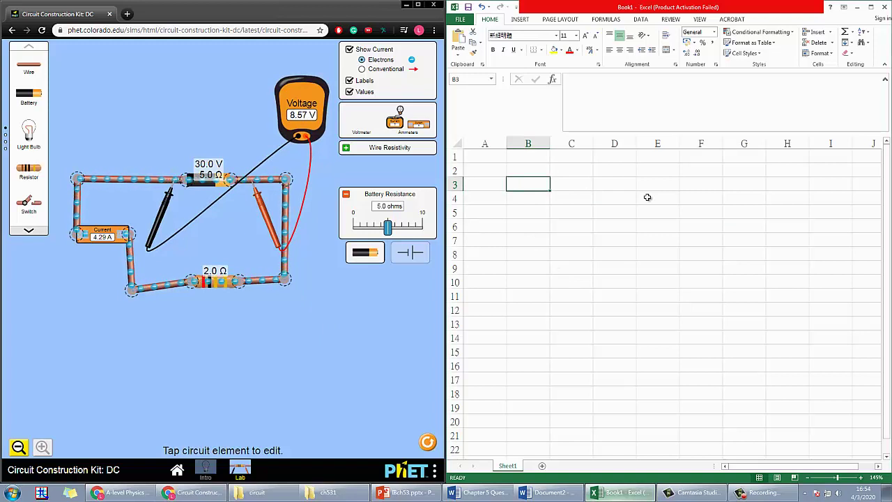
text(V)
key(Tab)
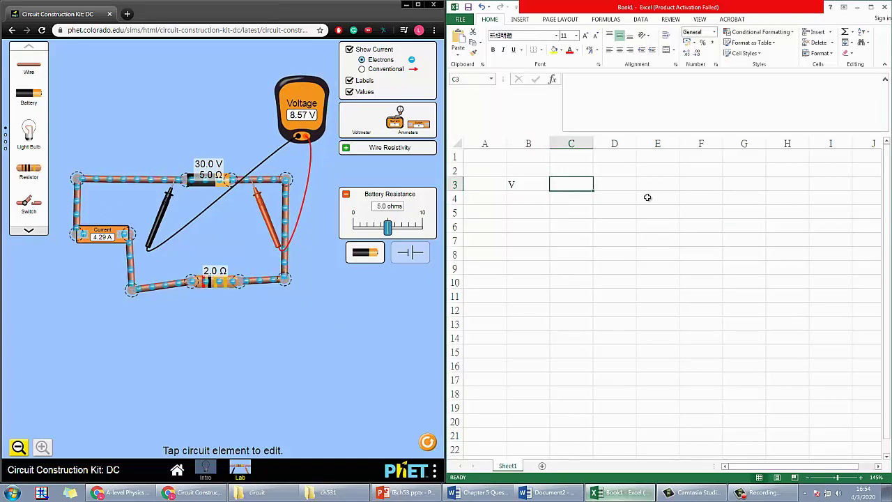
text(I)
key(Return)
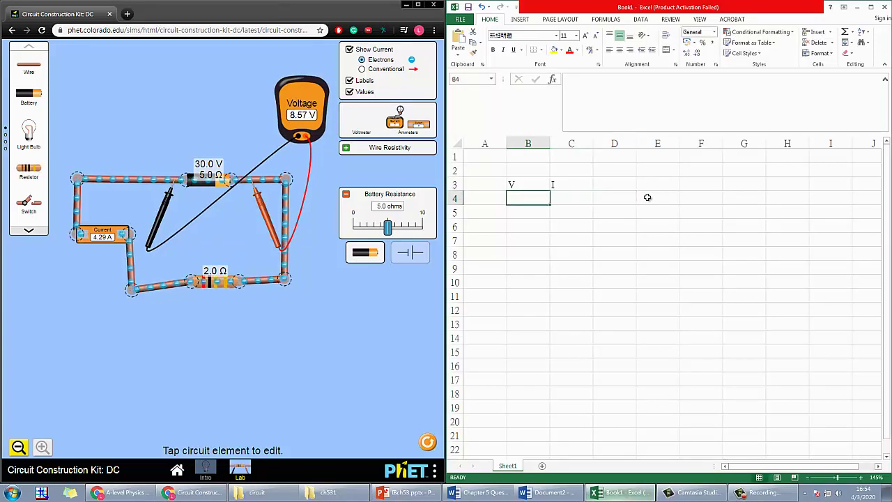
key(Right)
Step: Record the readings for the 2-ohm resistor, entering 8.57 in cell B4 and 4.29 in cell C4
click(218, 282)
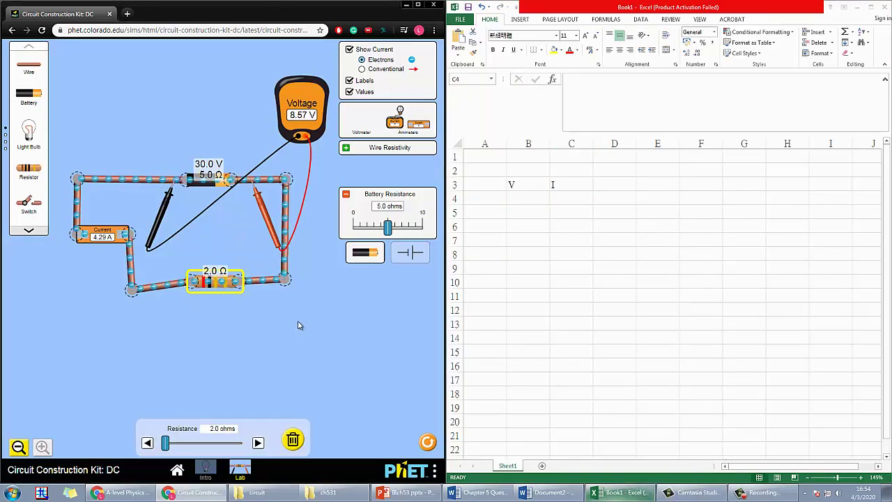
click(242, 334)
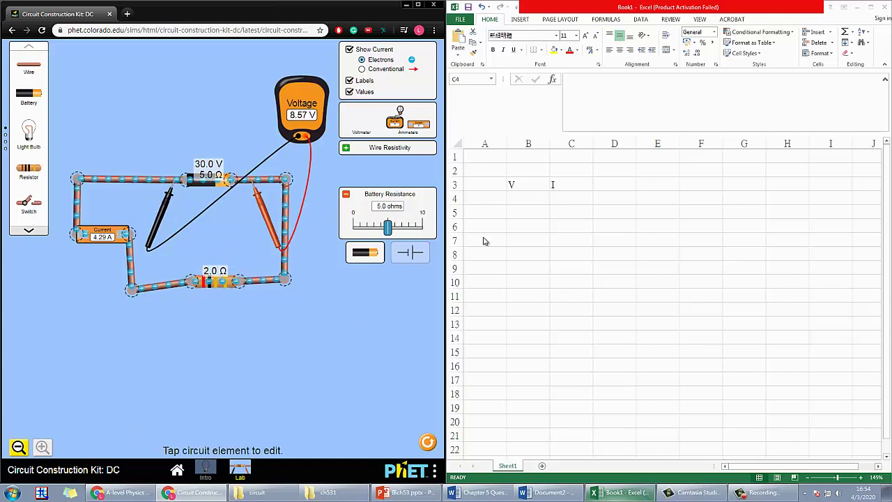
click(516, 197)
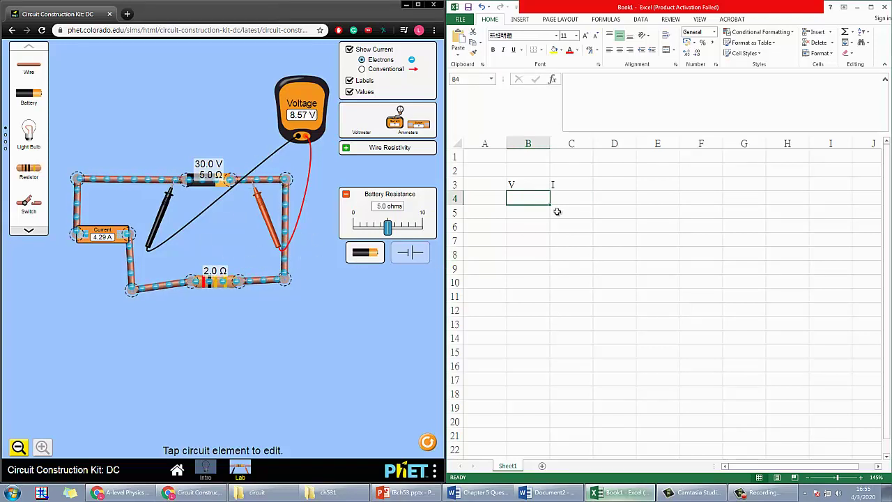
text(8.57)
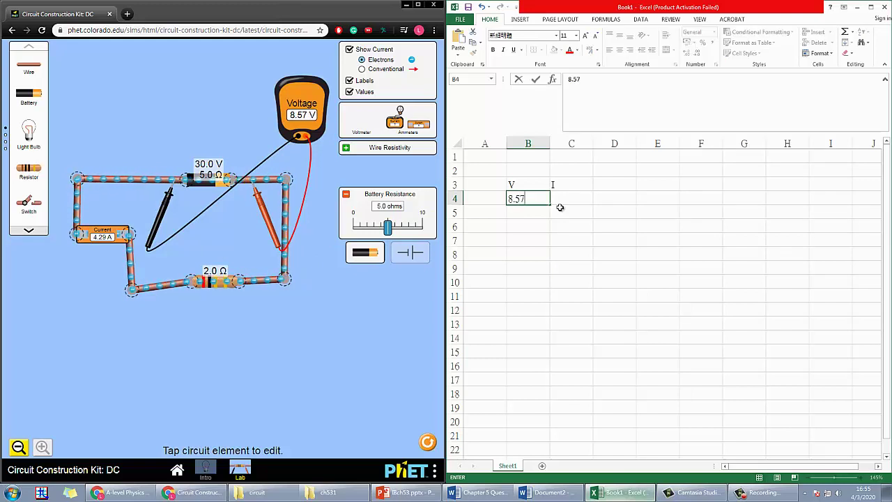
key(Tab)
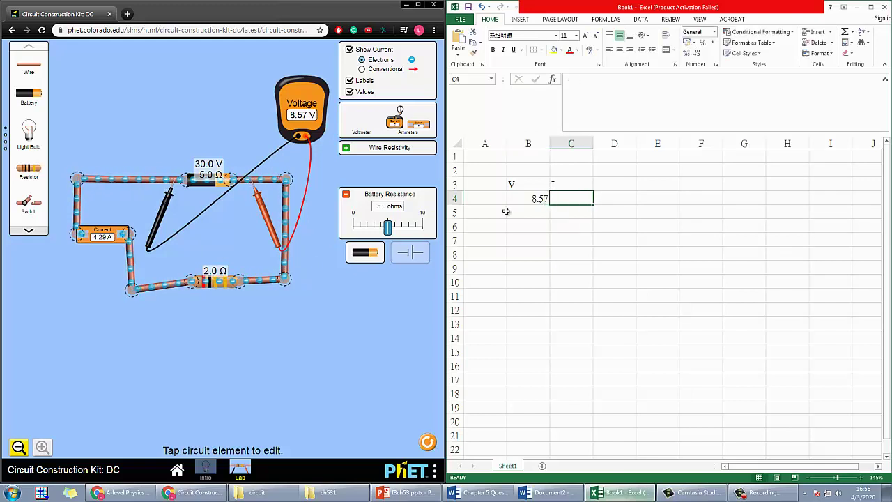
text(4.29)
key(Return)
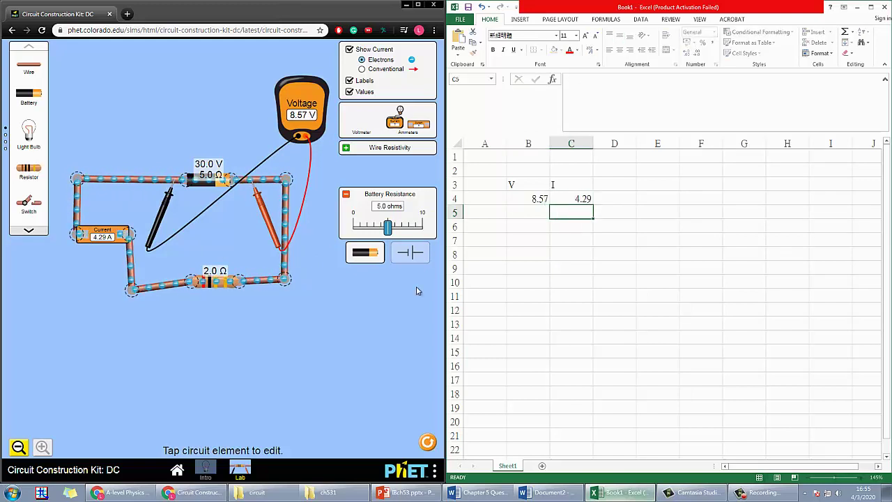
Step: Set the resistor to 4 ohms and record its readings, 13.33 in cell B5 and 3.33 in cell C5
key(Left)
click(209, 286)
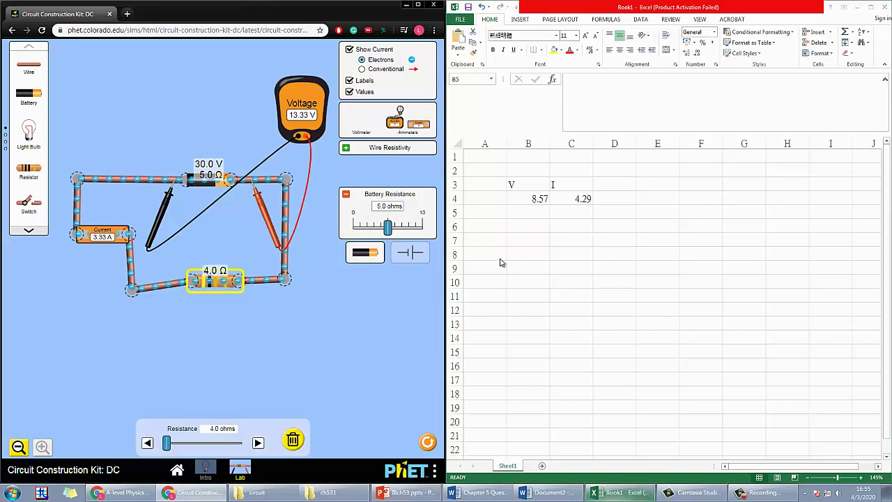
click(541, 212)
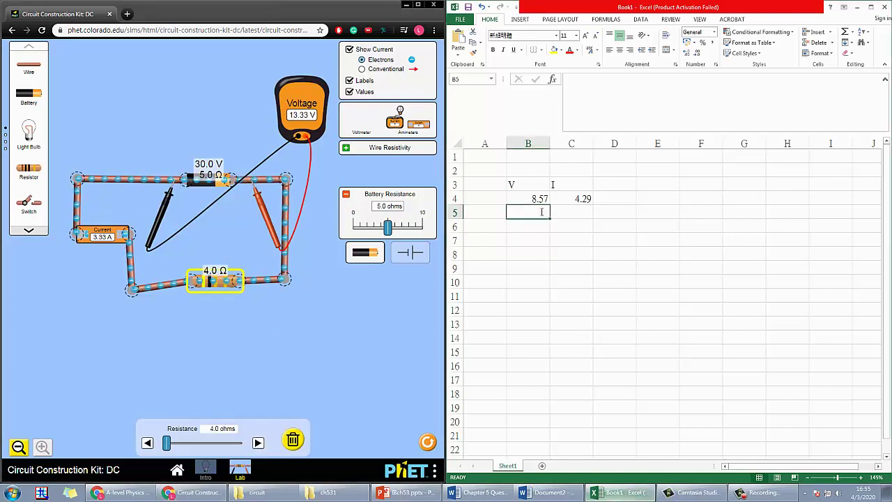
text(13.33)
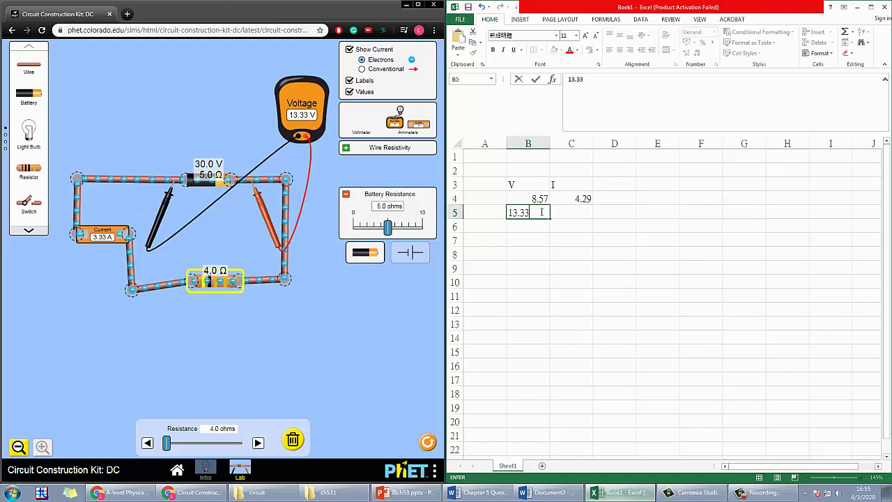
key(Tab)
text(3)
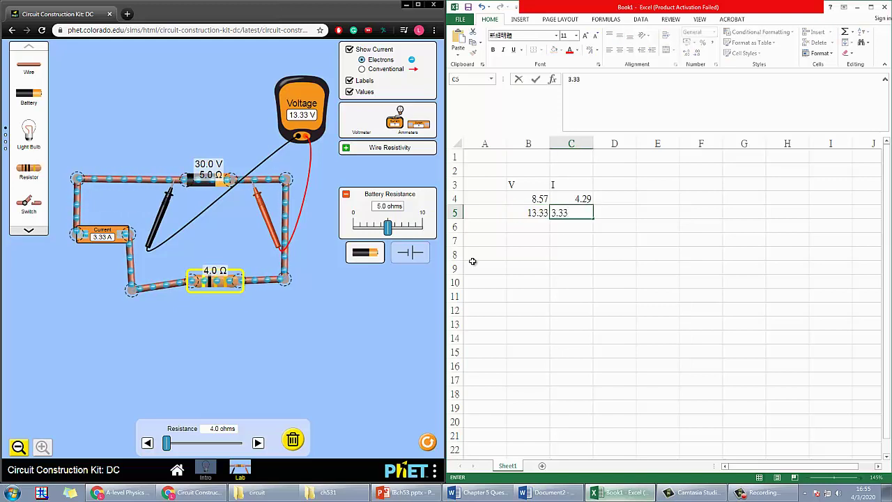
Step: Set the resistor to 6 ohms and record its readings, 16.36 in cell B6 and 2.73 in cell C6
click(258, 444)
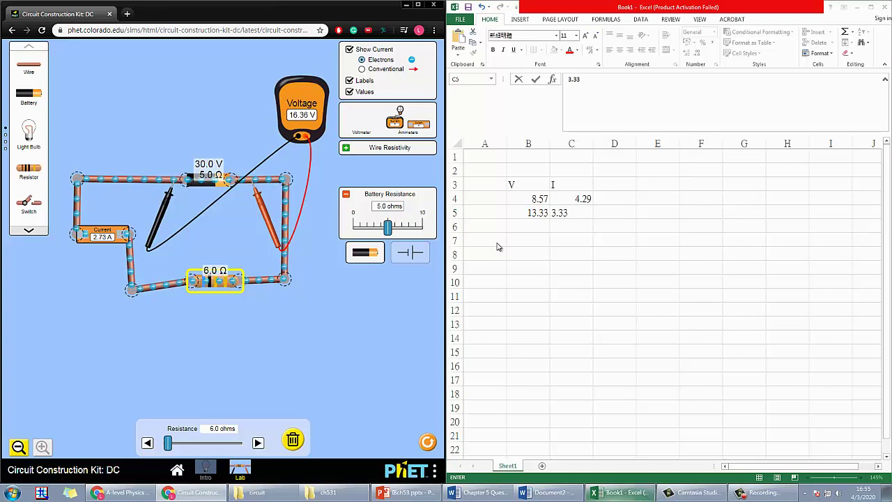
click(534, 227)
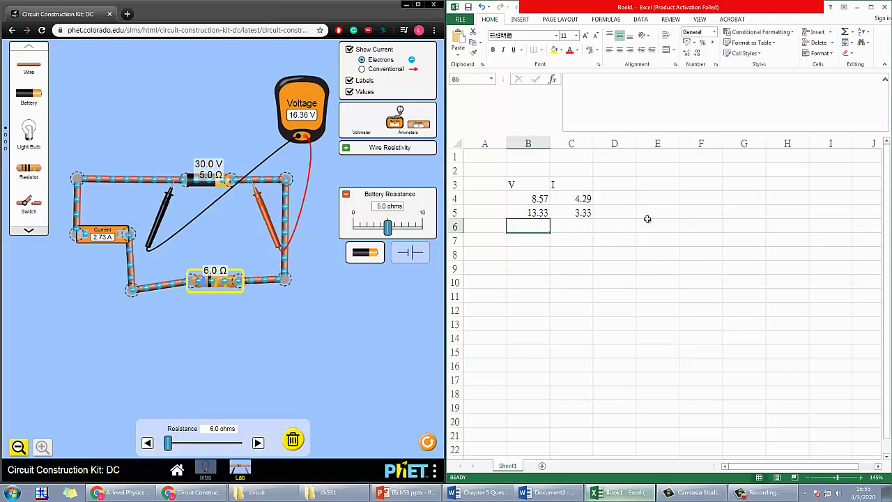
text(16.36)
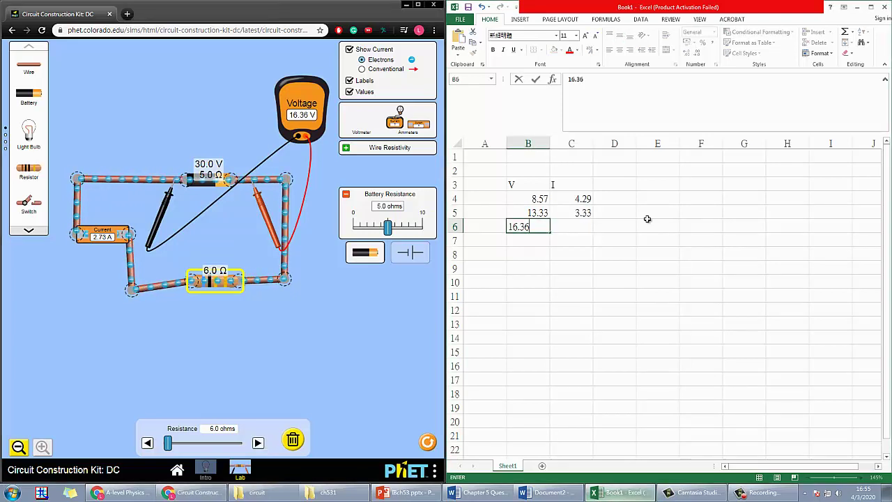
click(568, 226)
text(2.73)
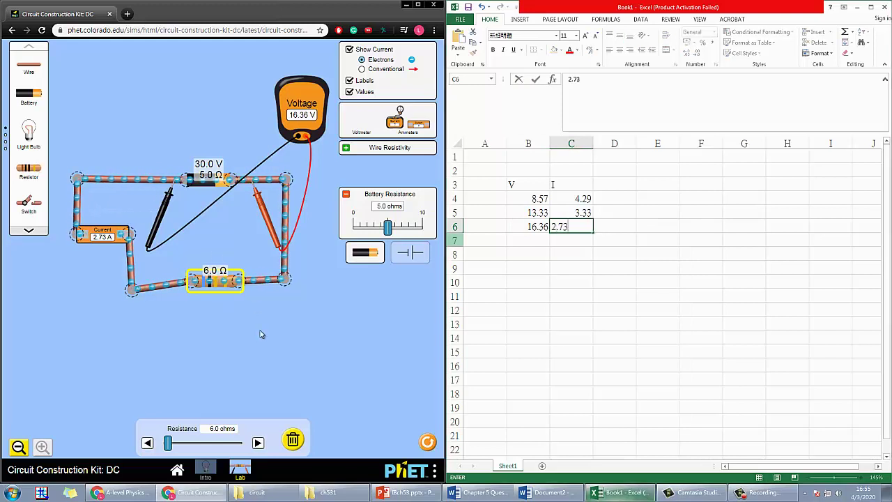
click(224, 292)
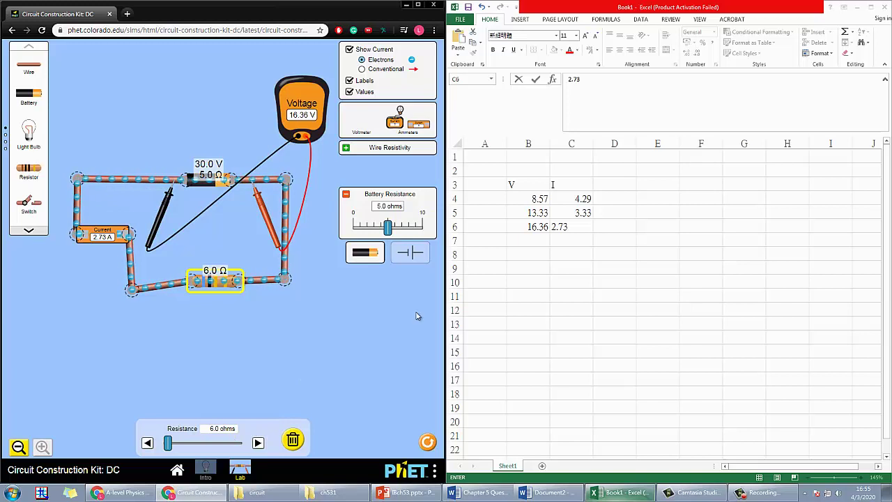
click(542, 244)
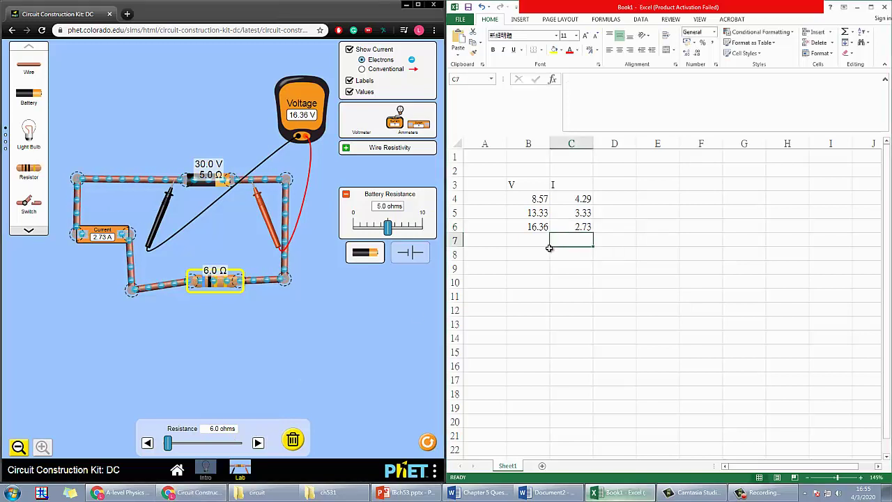
Step: Set the resistor to 9 ohms and record its readings, 19.29 in cell B7 and 2.14 in cell C7
click(258, 443)
click(258, 444)
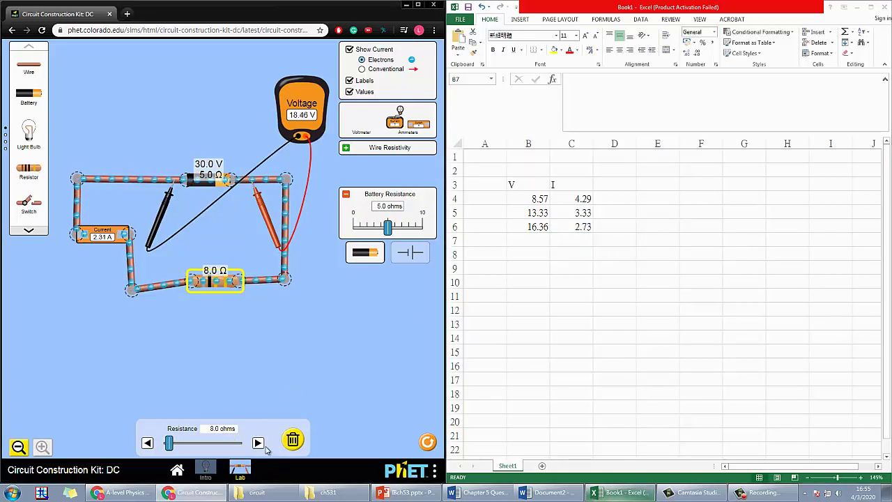
click(537, 240)
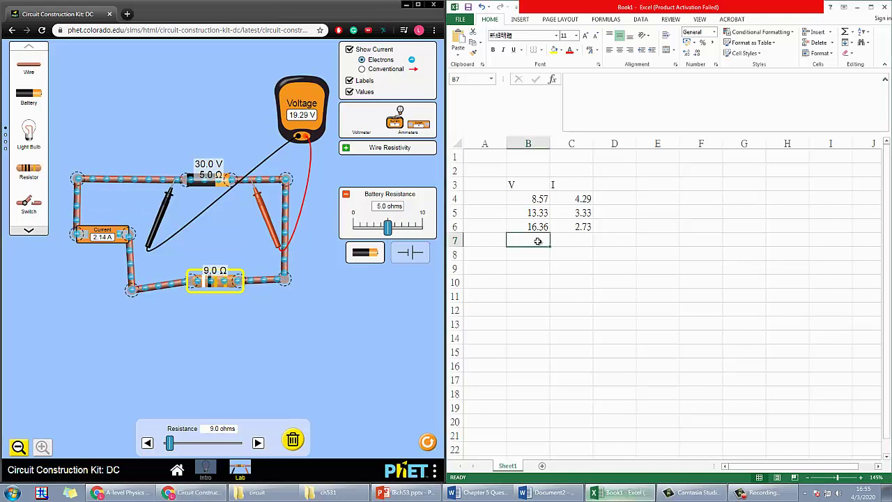
text(19.27)
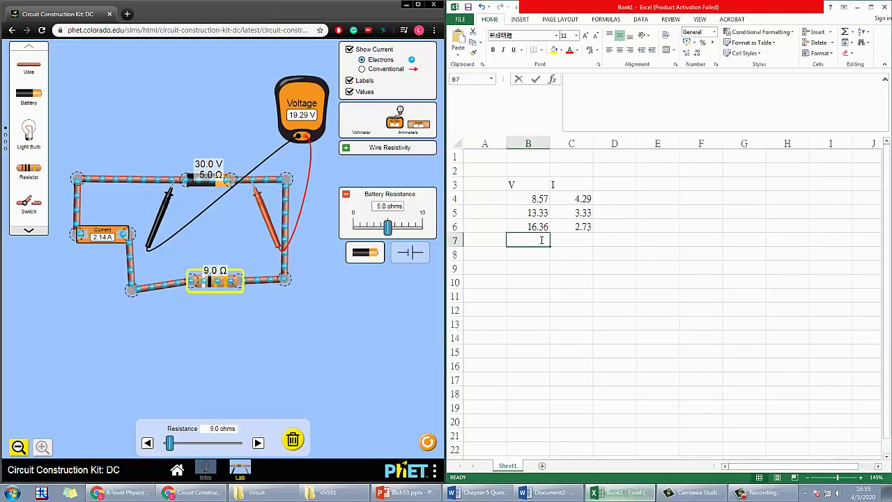
text(9)
key(Return)
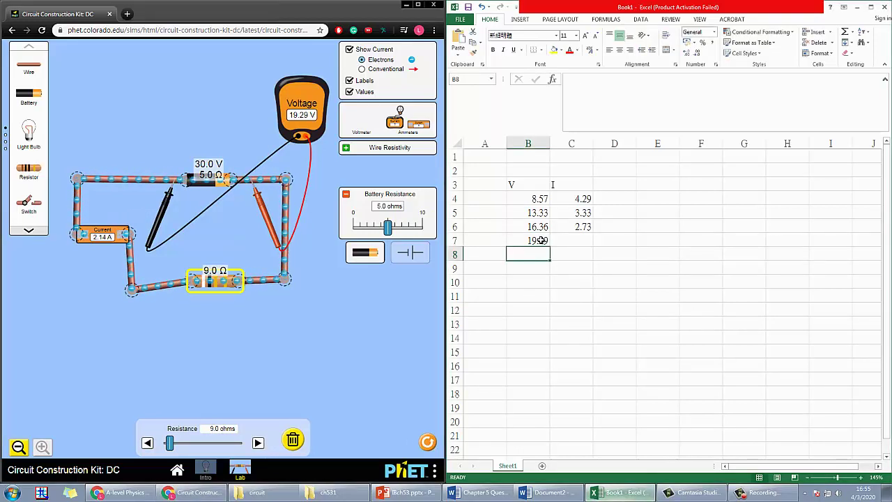
click(567, 239)
text(2.14)
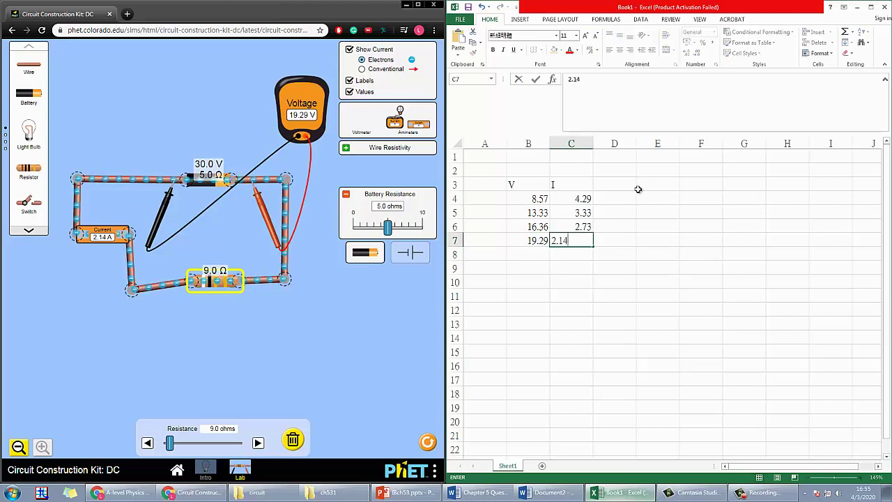
click(539, 253)
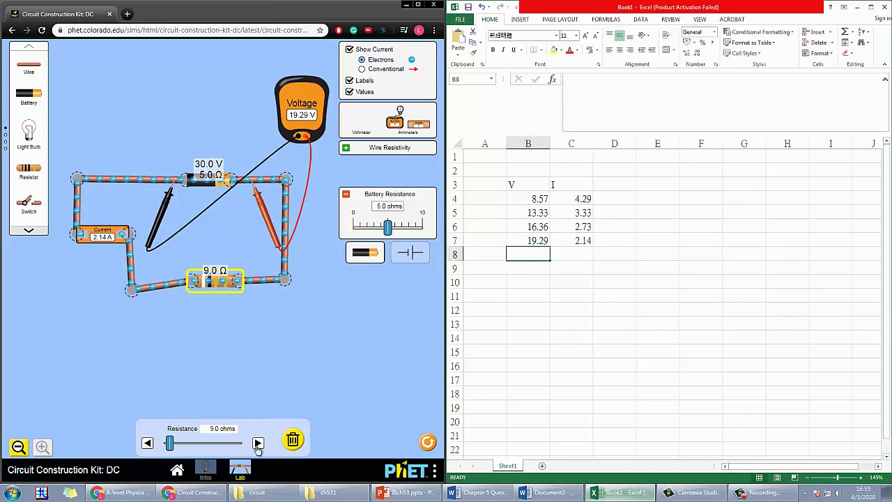
Step: Set the resistor to 13 ohms and record its readings, 21.67 in cell B8 and 1.67 in cell C8
click(257, 443)
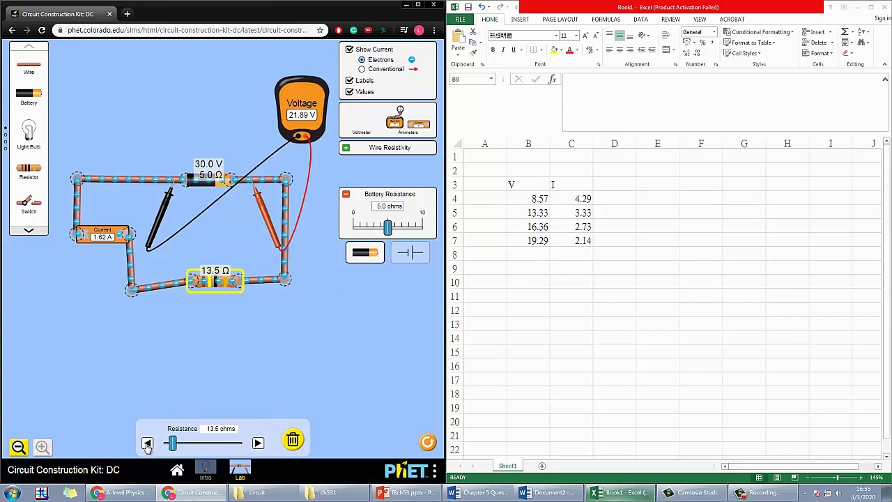
click(525, 255)
text(21.67)
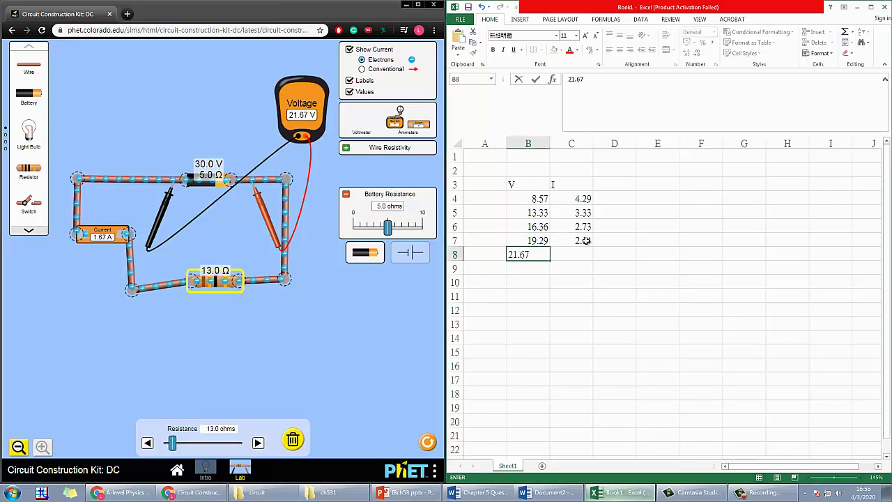
key(Tab)
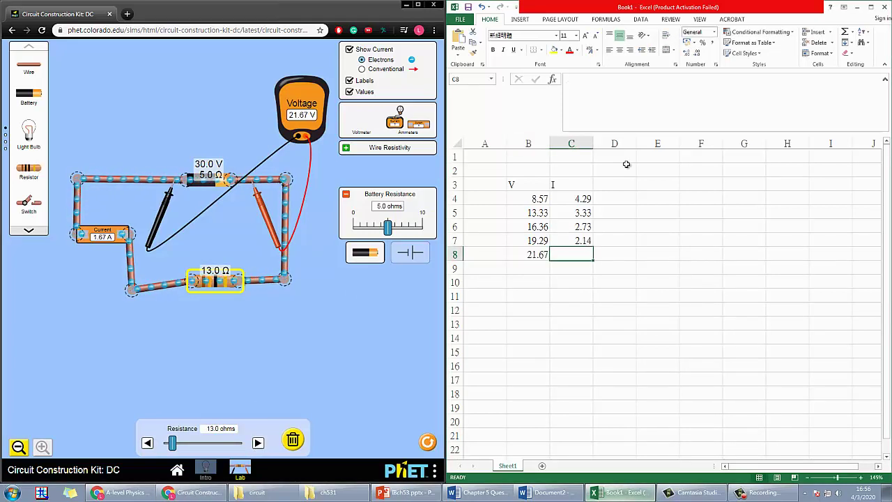
text(1.67)
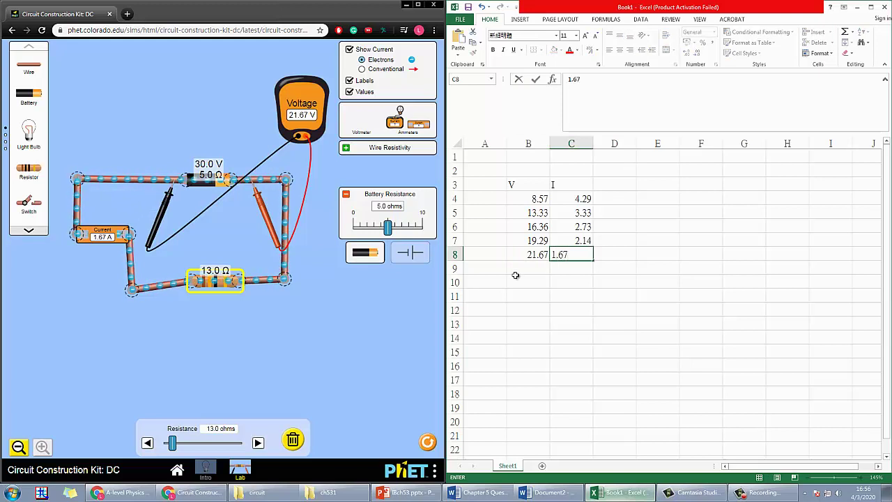
drag(515, 277, 515, 269)
Step: Set the resistor to 18 ohms and record its readings, 23.48 in cell B9 and 1.3 in cell C9
click(257, 443)
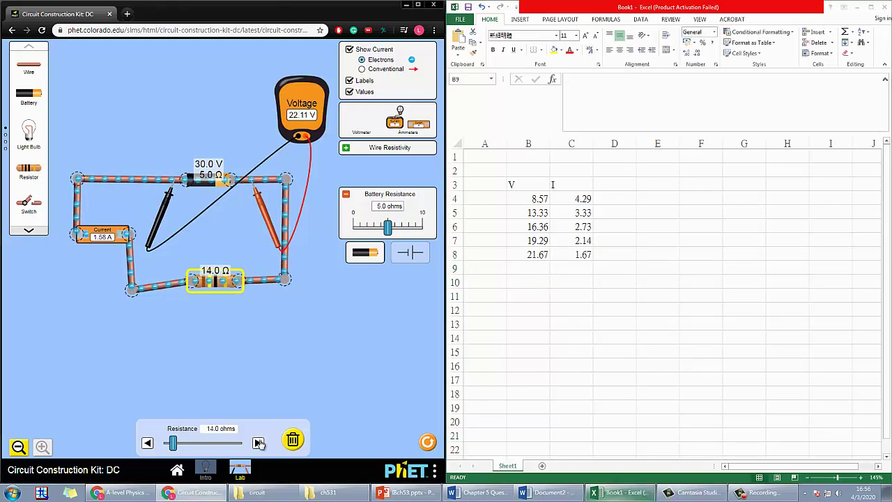
click(258, 444)
click(257, 443)
click(257, 444)
click(257, 443)
click(549, 271)
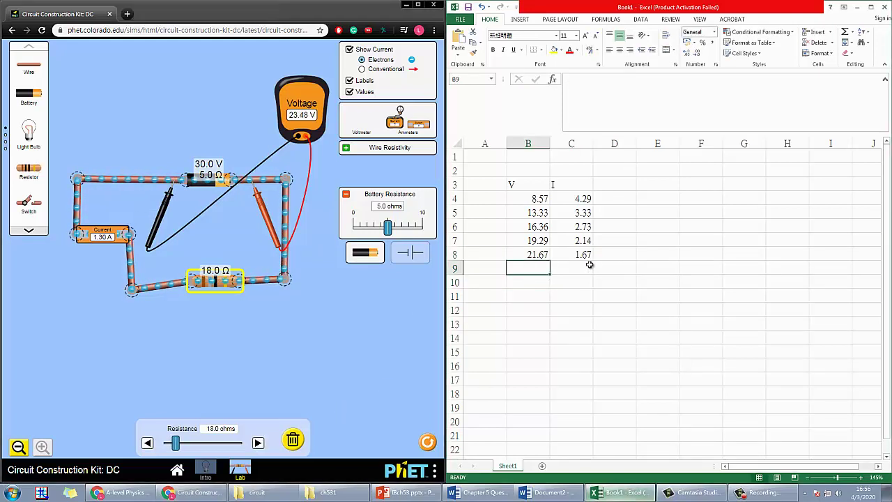
text(23.)
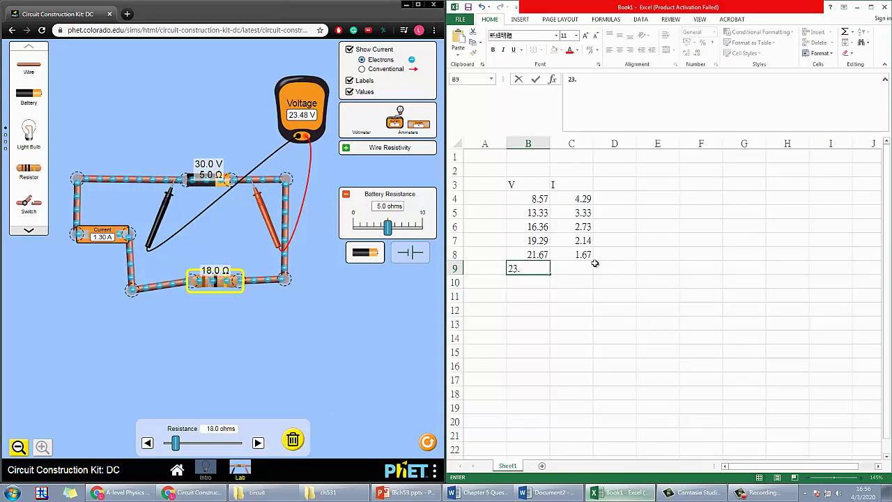
text(48)
click(584, 267)
text(1.3)
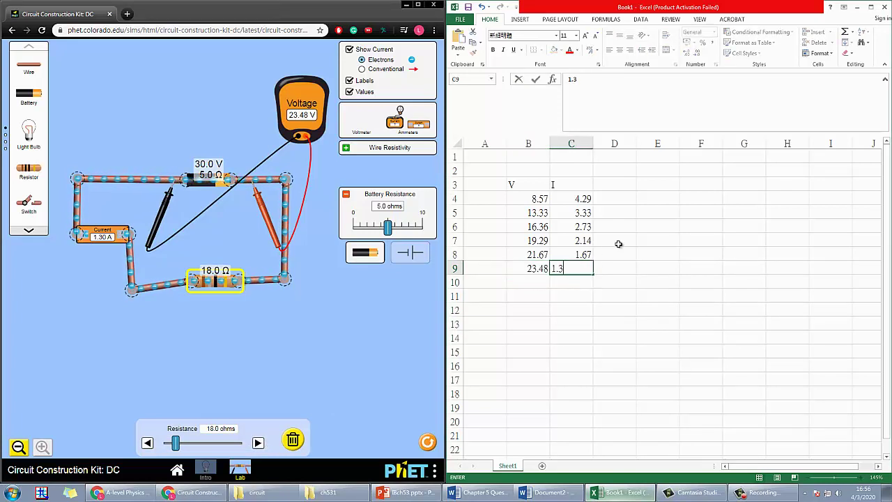
key(Return)
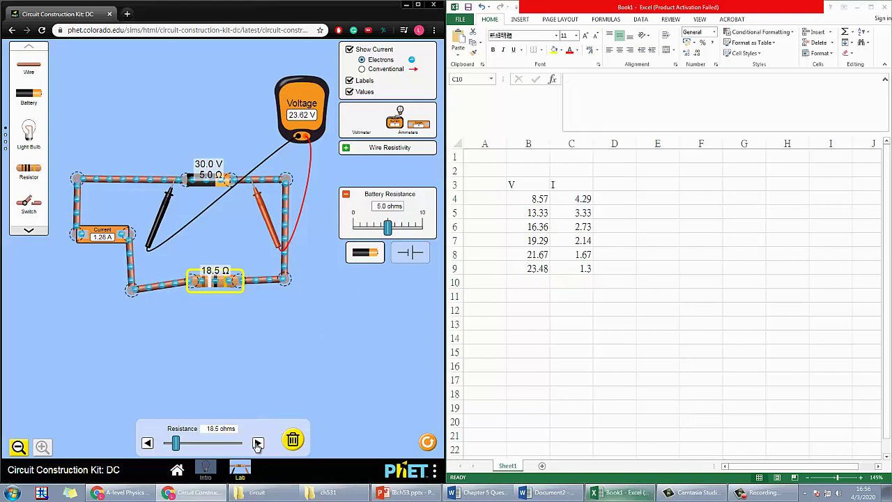
Step: Set the resistor to 25 ohms and record its readings, 25 in cell B10 and 1 in cell C10
click(255, 446)
drag(175, 443, 180, 443)
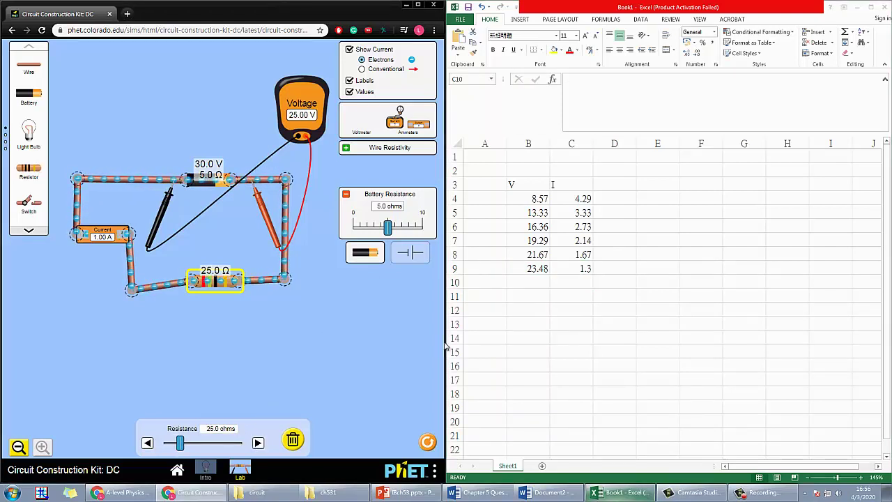
click(542, 281)
text(25)
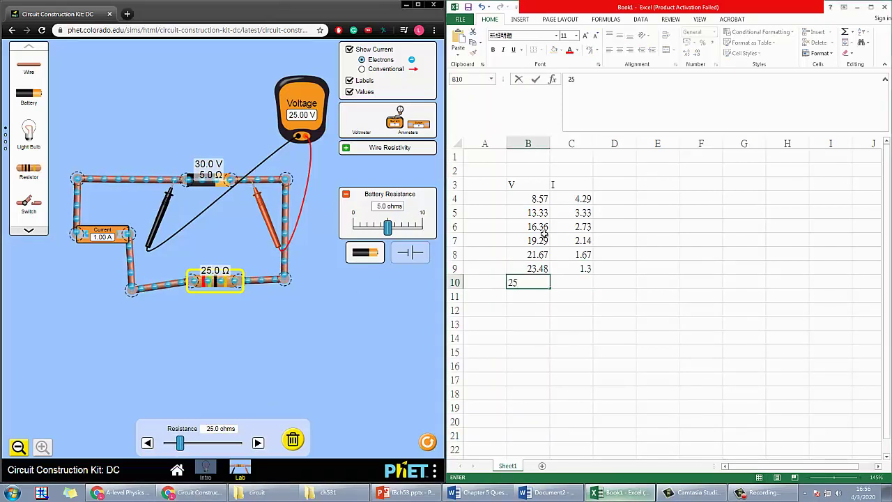
click(577, 282)
text(1)
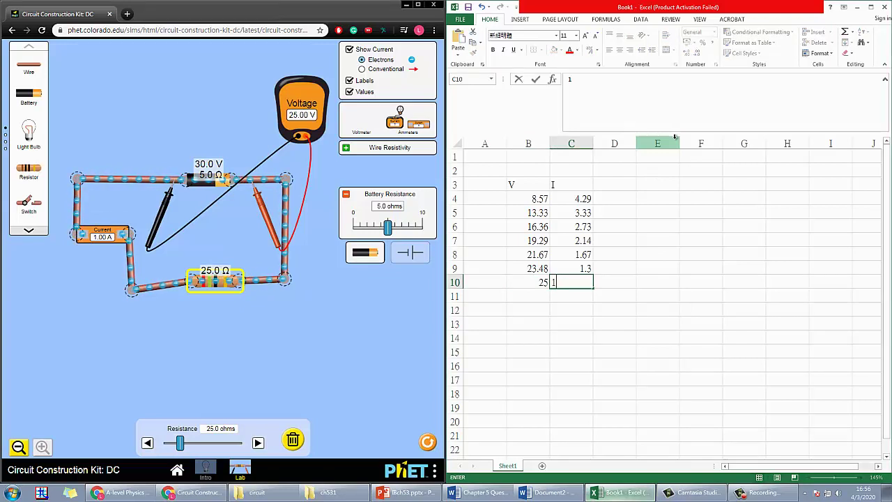
click(658, 284)
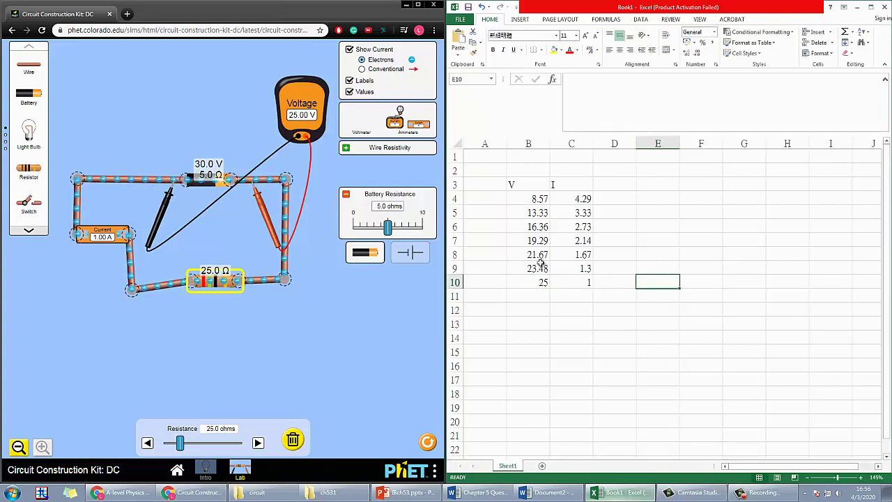
Step: Try to show two decimal places in cell B10 by re-entering the voltage as 25.00
click(530, 294)
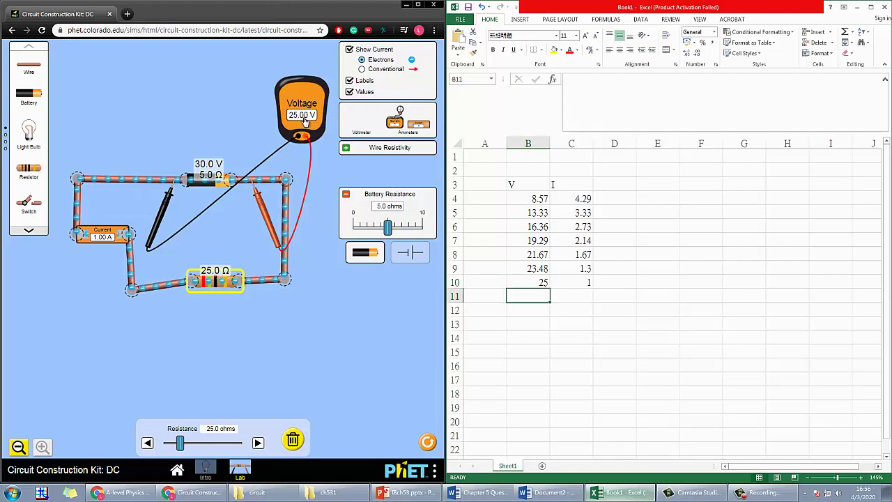
click(546, 282)
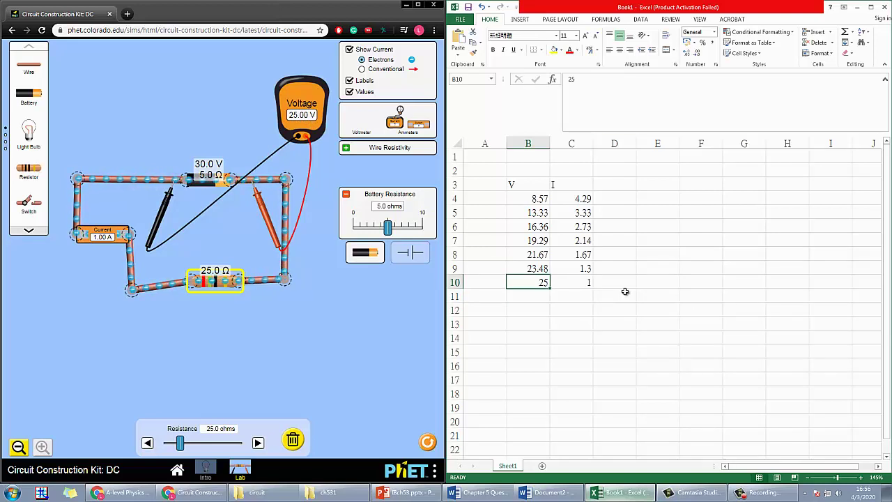
text(25.0)
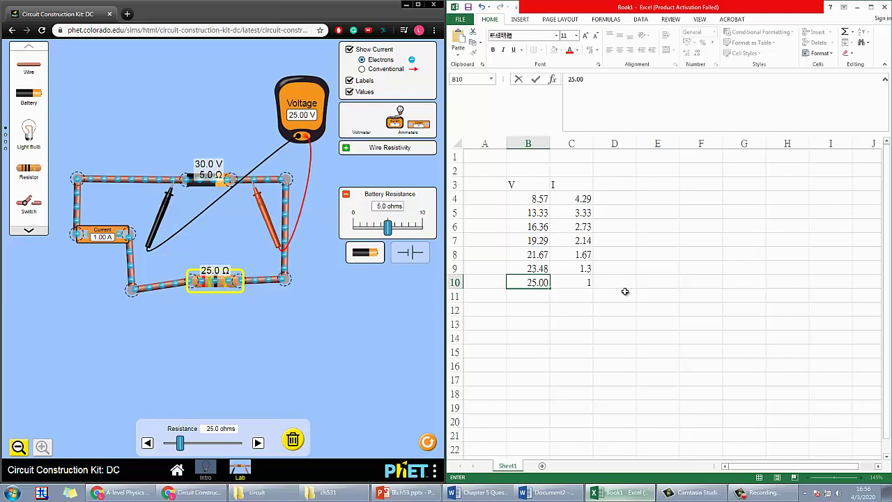
text(0)
key(Return)
key(Up)
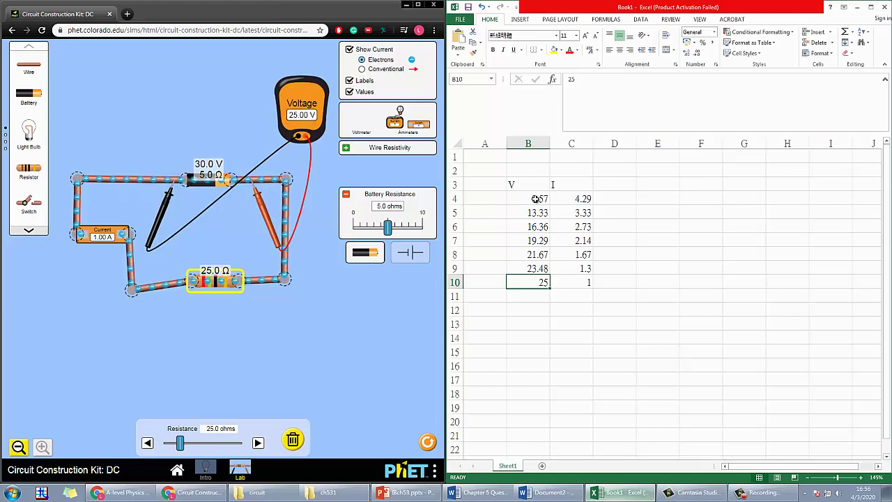
Step: Format the voltage cells B4 to B14 to display two decimal places
drag(536, 198, 533, 341)
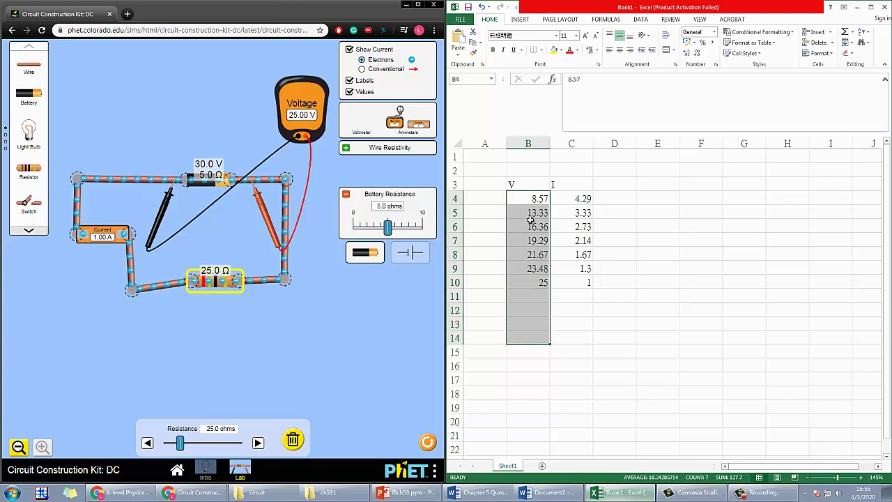
click(687, 54)
click(698, 56)
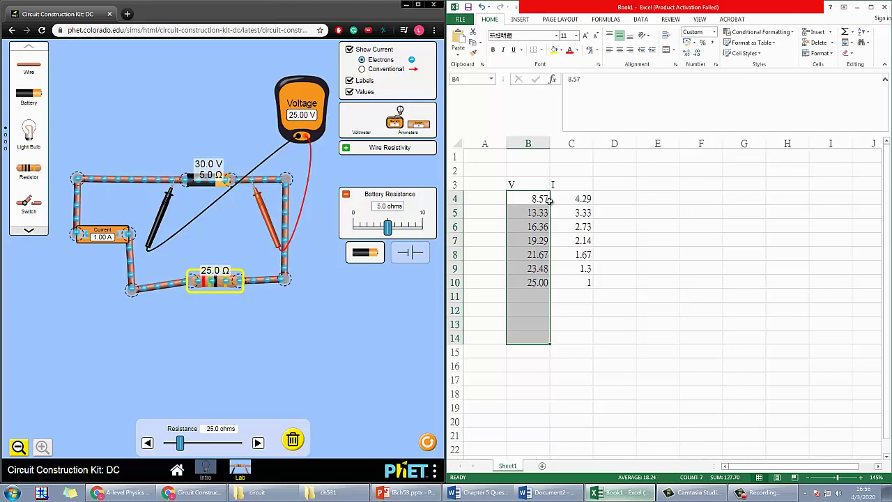
click(529, 282)
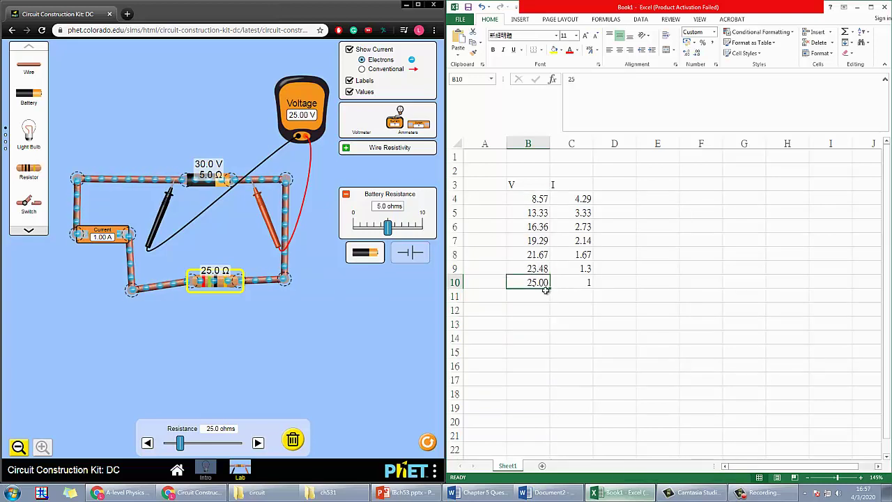
Step: Format the current cells C4 to C15 to display two decimal places
drag(581, 200, 584, 352)
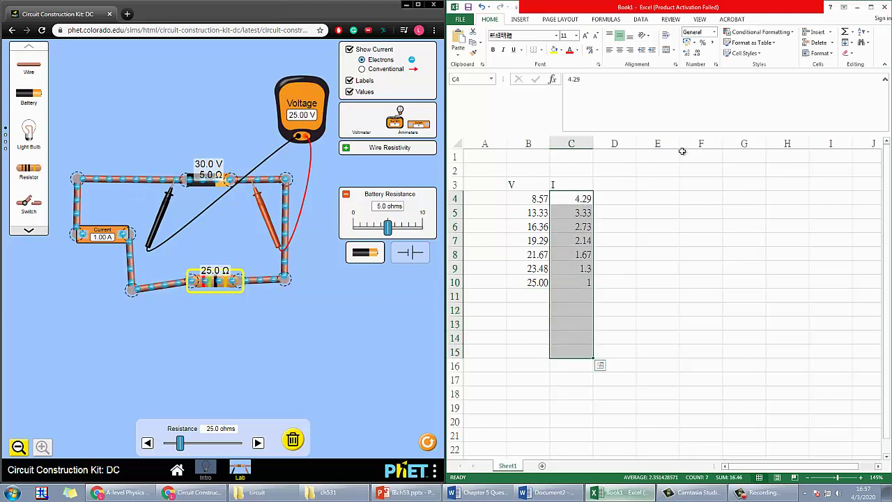
click(698, 54)
click(698, 54)
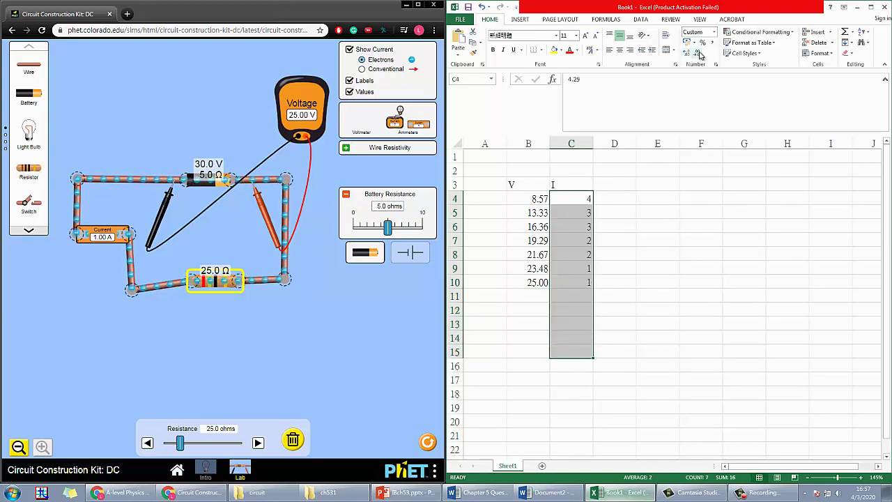
click(687, 53)
click(687, 54)
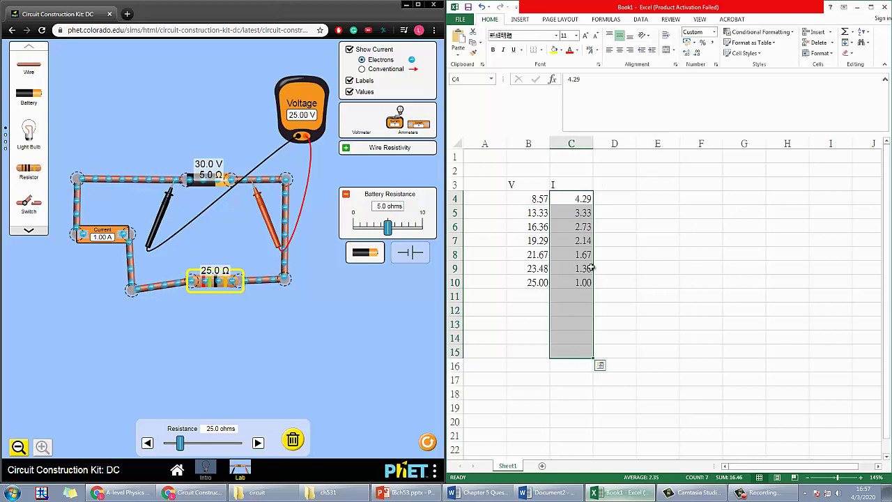
click(614, 282)
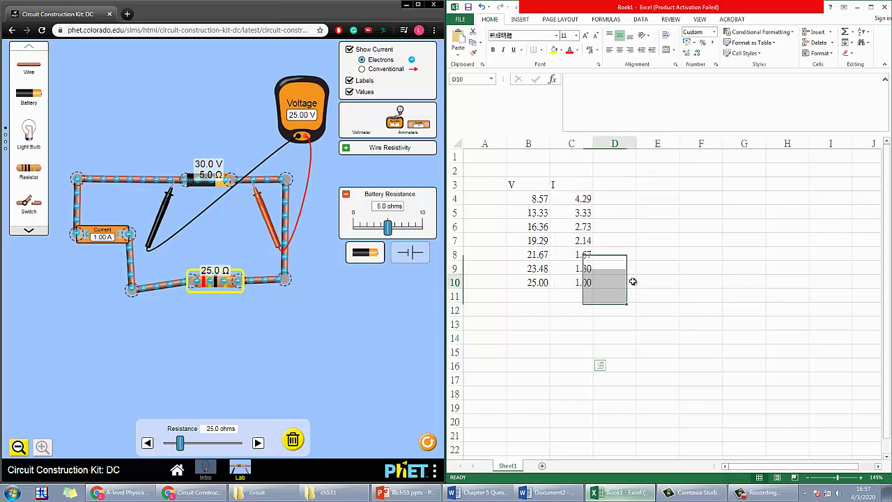
click(520, 293)
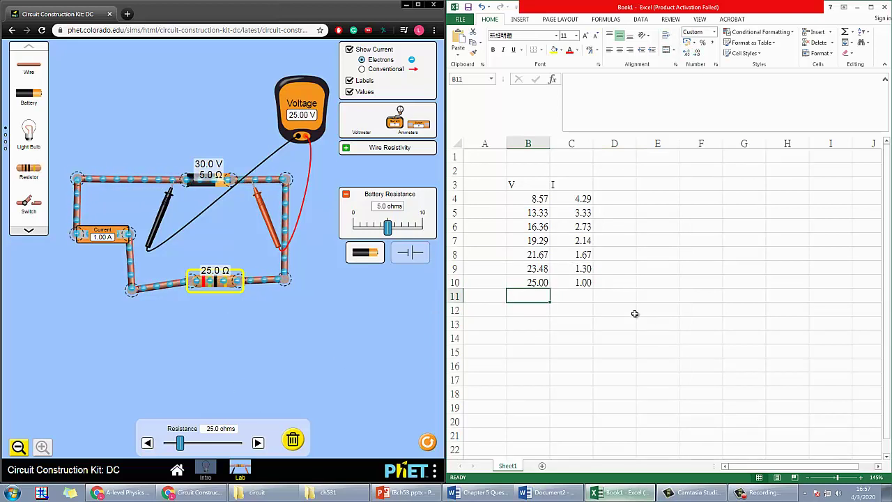
Step: Enter 25.00 as text in cell E10 using a leading apostrophe, and reselect the cell
click(648, 281)
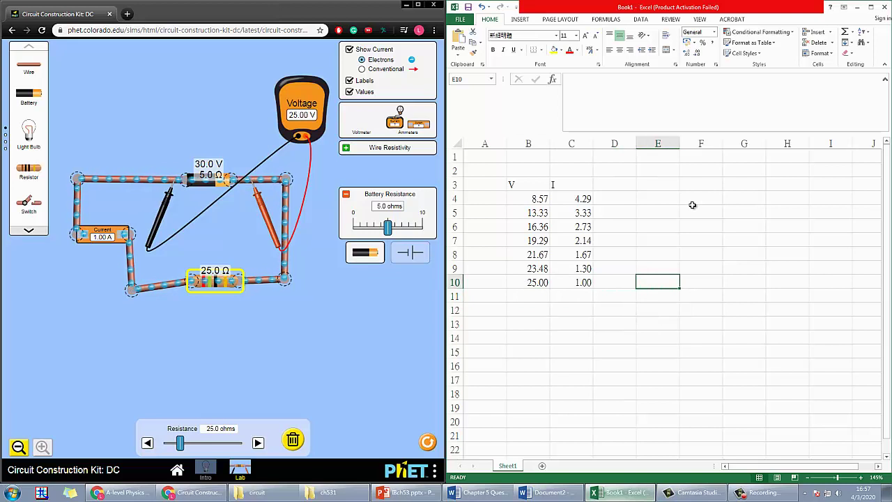
text(')
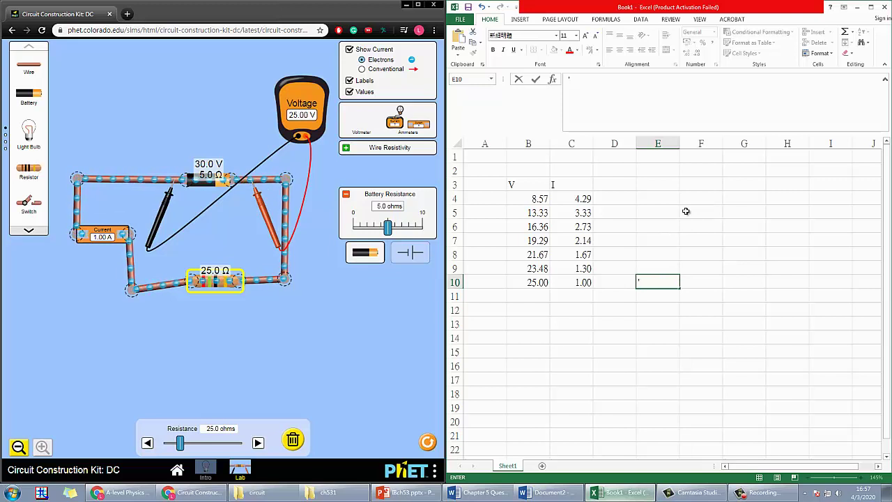
text(25.00)
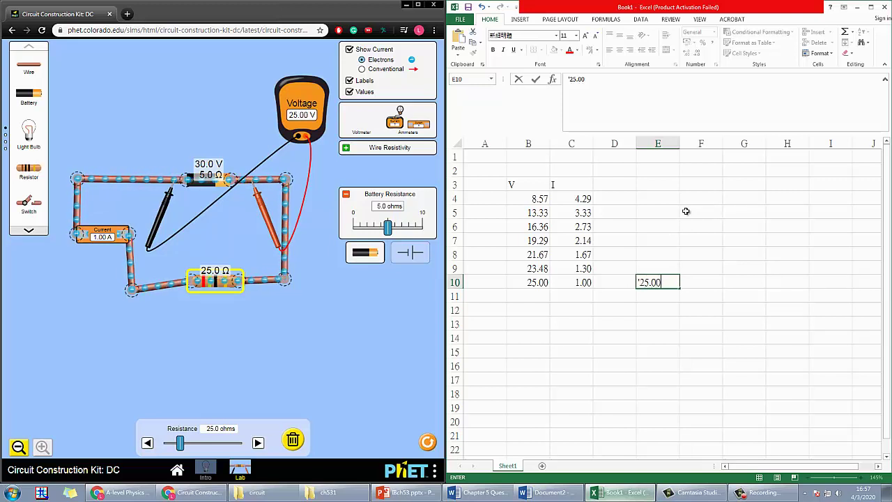
key(Return)
click(676, 281)
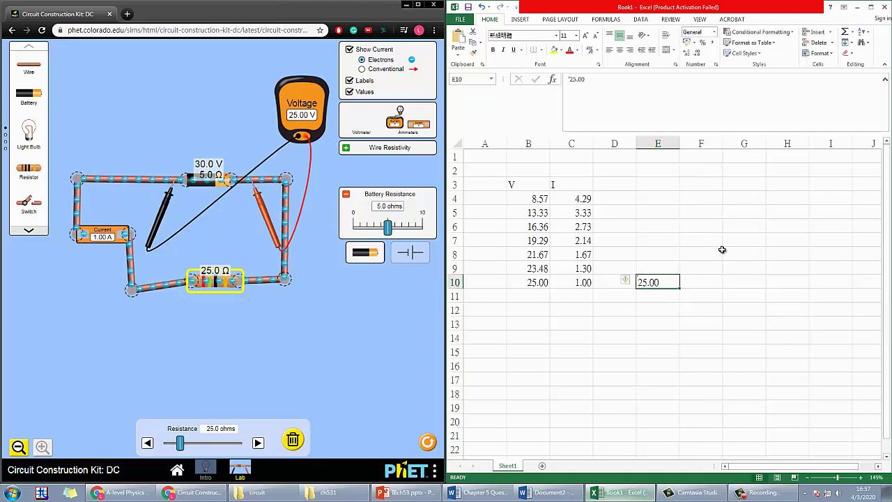
Step: Clear the text entry from cell E10
click(695, 278)
key(Left)
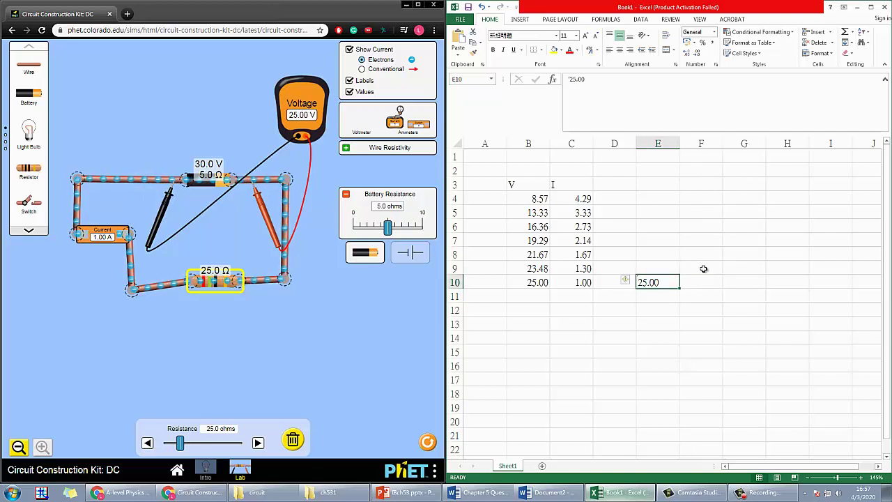
click(697, 281)
key(Left)
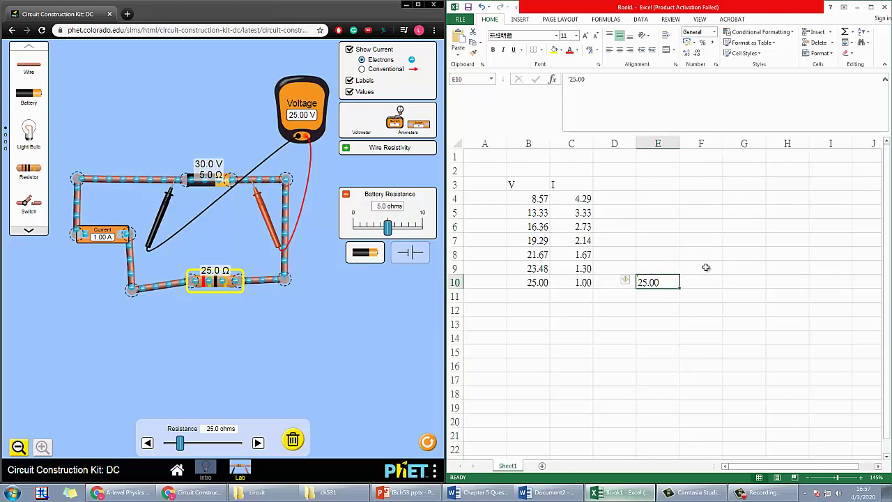
key(Delete)
Step: Set the load resistance to 49.5 ohms and record 27.25 in cell B11 and 0.55 in cell C11
click(548, 293)
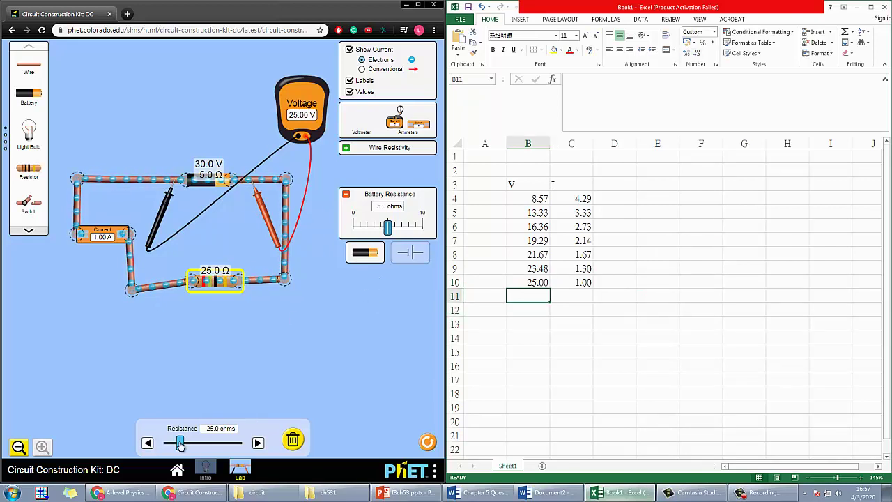
drag(180, 444, 196, 443)
click(532, 294)
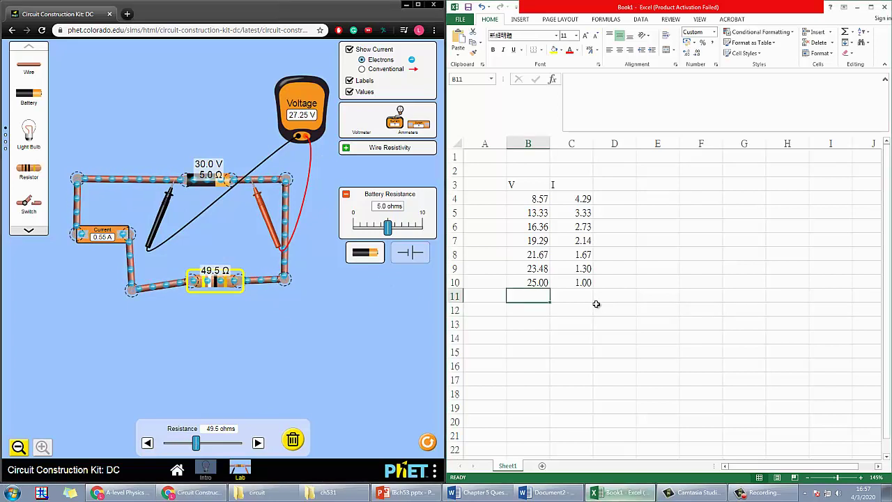
text(27.25)
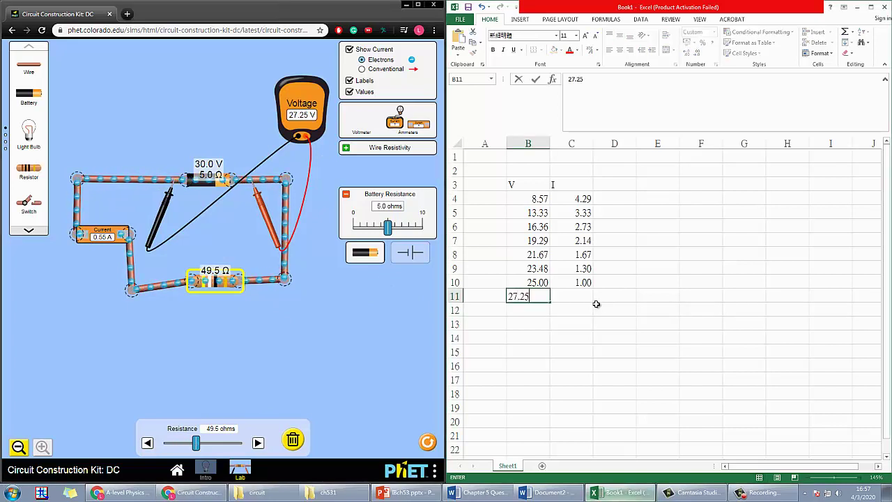
key(Tab)
text(0.55)
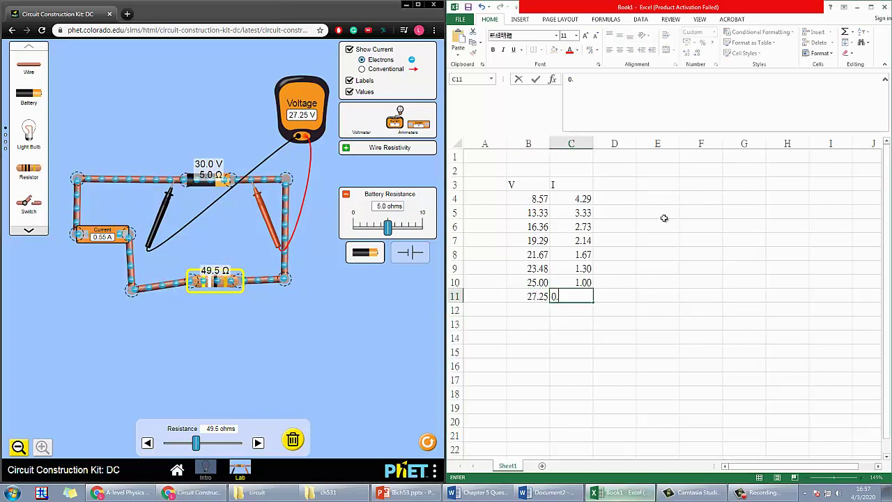
key(Return)
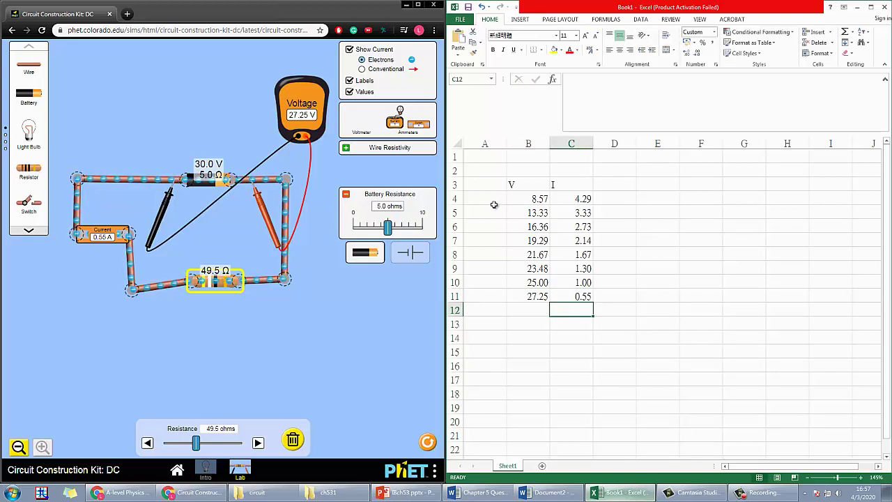
Step: Number the readings 1 to 8 in cells A4 to A11 and maximize the spreadsheet window
click(493, 204)
text(1)
key(Return)
text(2)
key(Return)
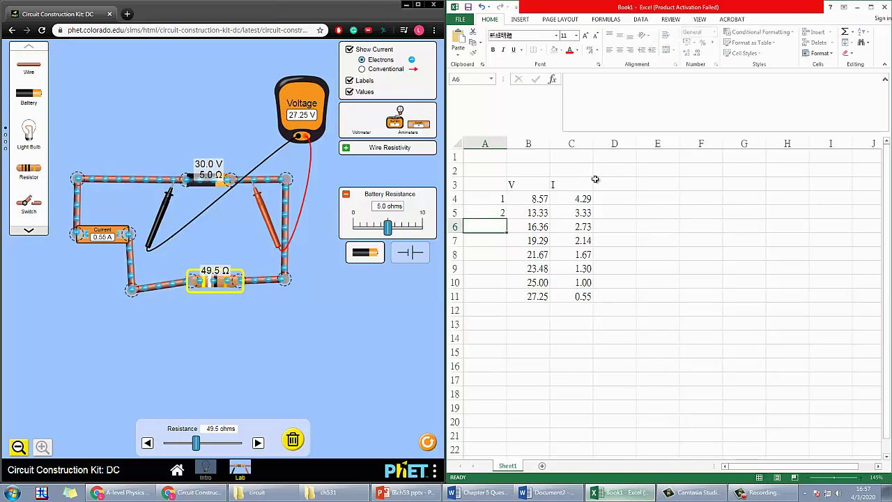
text(3 4 5 6 7 8)
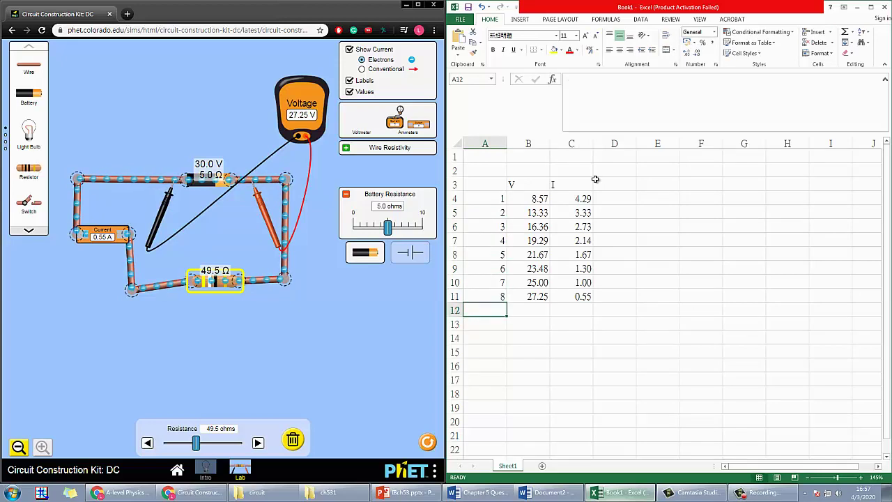
double_click(671, 8)
Step: Insert a markers-only scatter chart from the voltage and current data in cells B3 to C11
drag(70, 184, 112, 294)
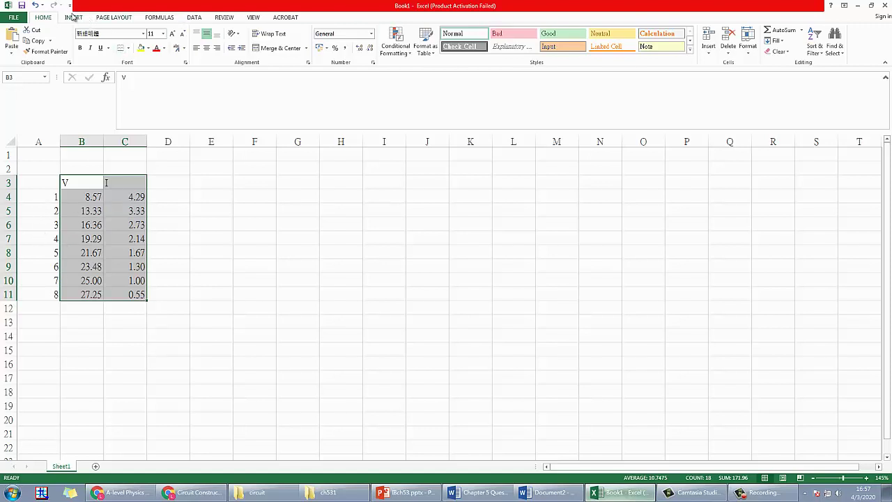
click(72, 17)
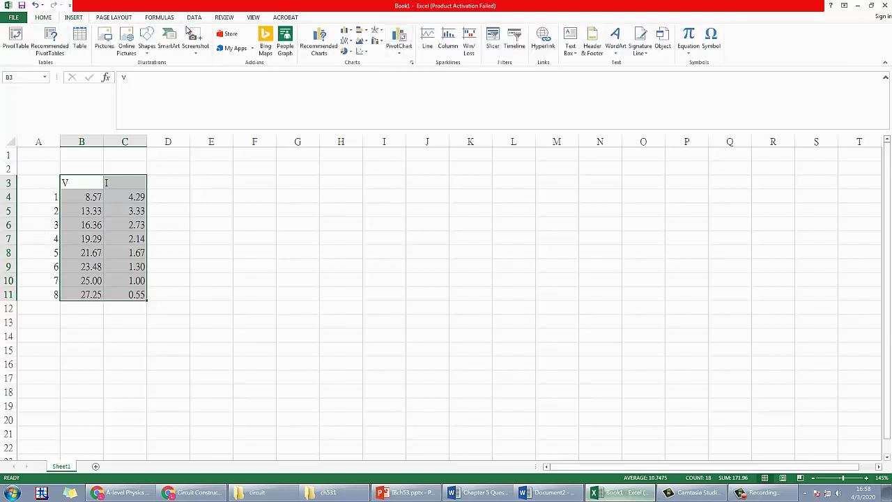
click(362, 52)
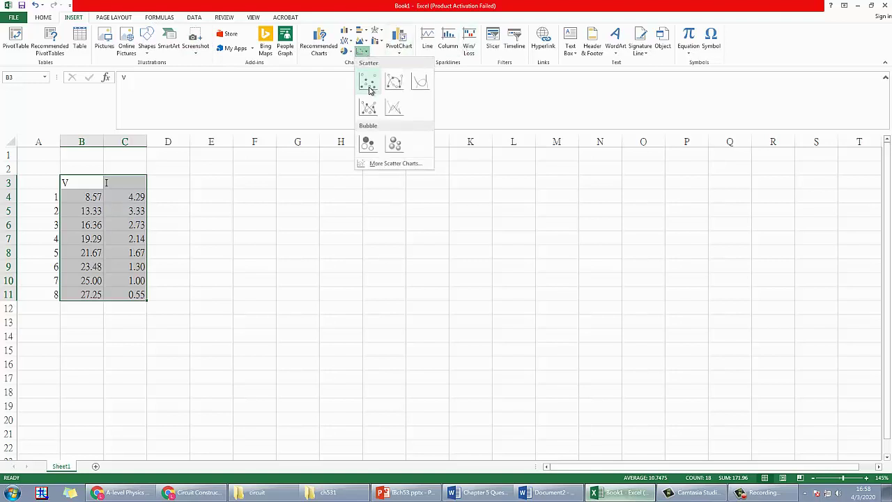
click(368, 84)
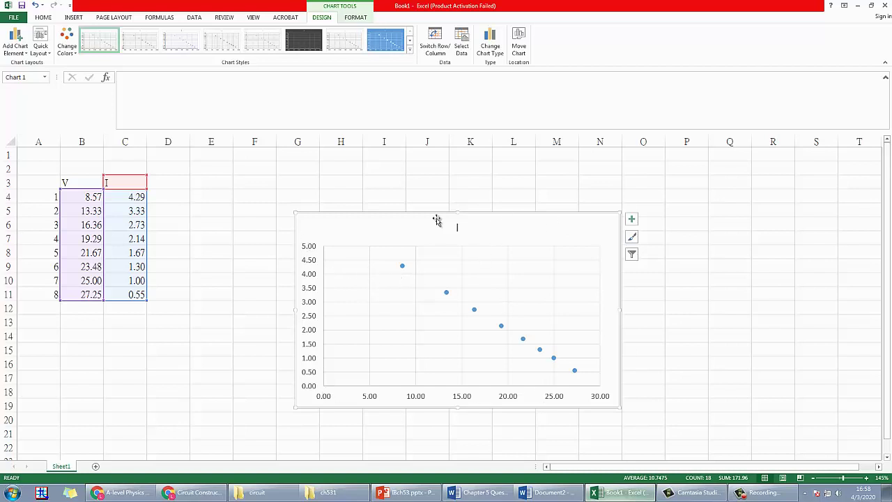
Step: Try switching the scatter chart's rows and columns and back, and delete the chart
click(436, 52)
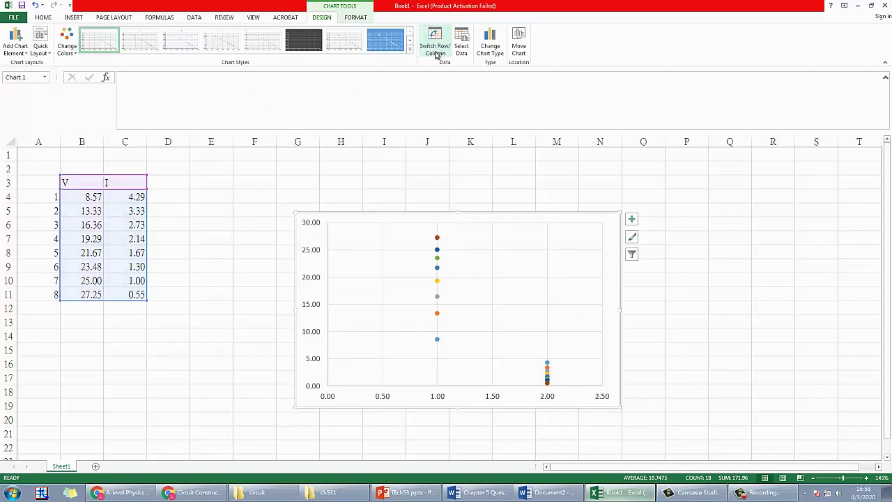
click(437, 53)
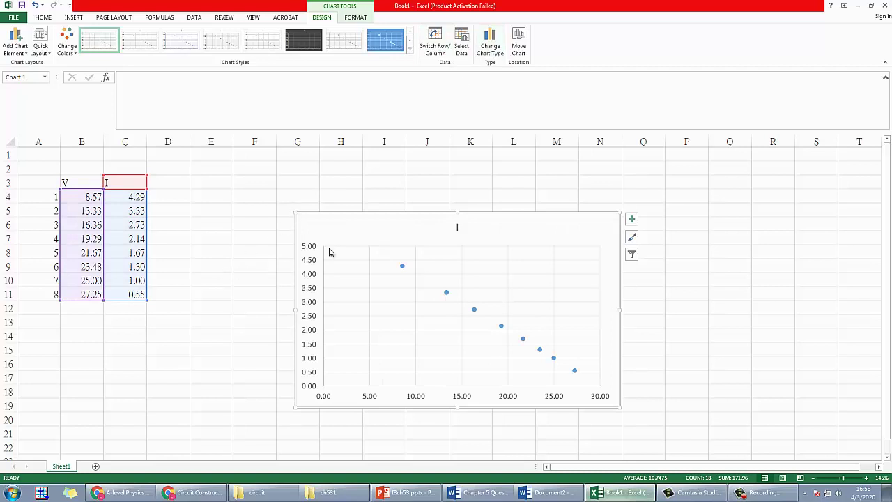
click(230, 202)
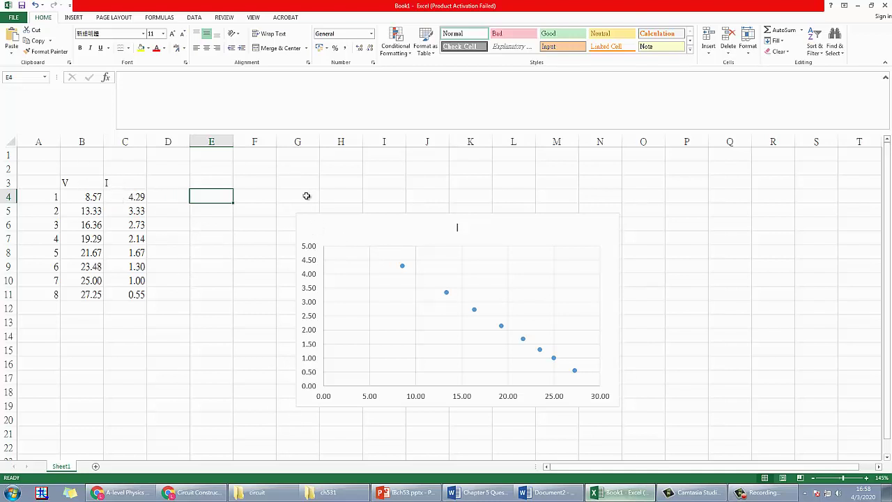
click(536, 225)
key(Delete)
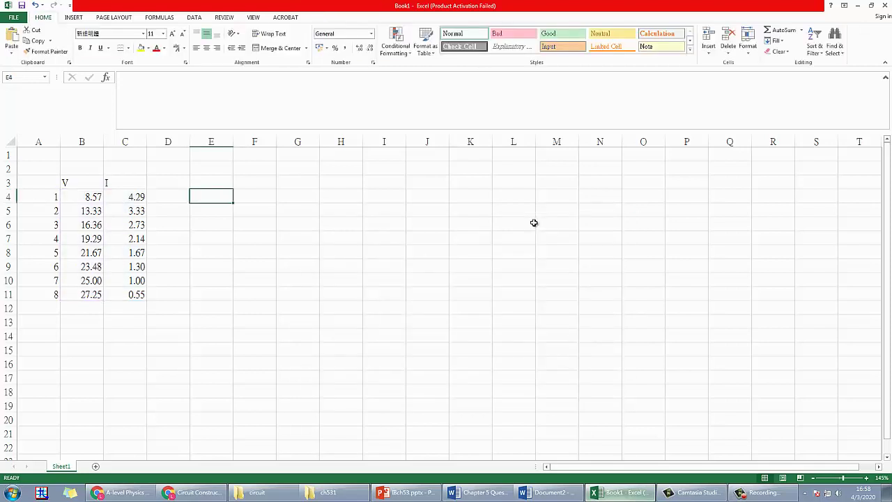
Step: Swap the two data columns so that current I occupies cells B3 to B11 and voltage V occupies C3 to C11
drag(98, 185, 84, 288)
key(ctrl+x)
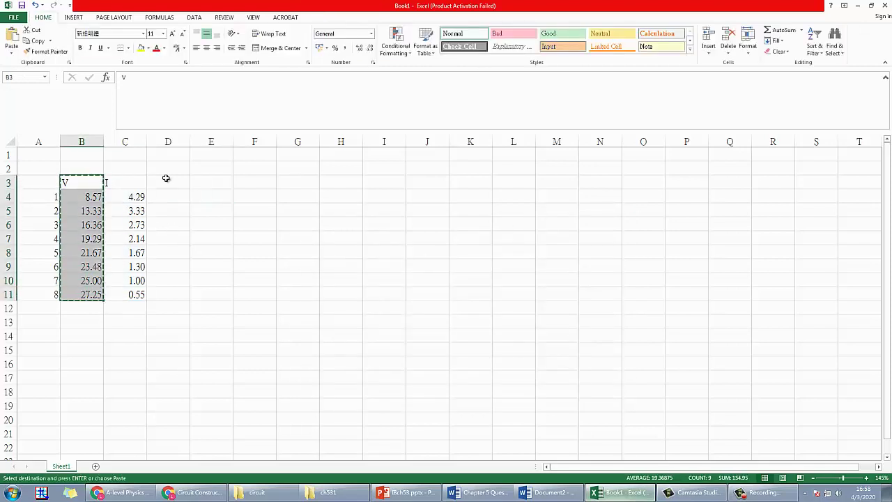
click(166, 180)
key(ctrl+v)
drag(118, 183, 178, 294)
key(ctrl+c)
click(82, 183)
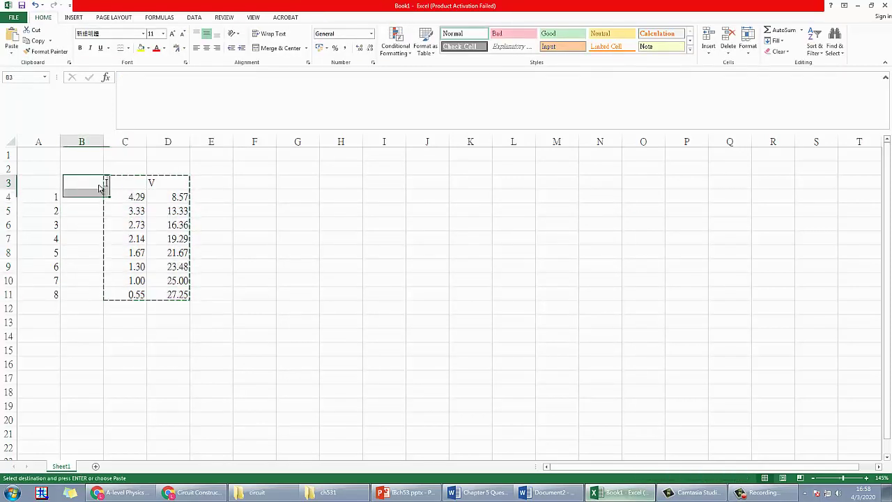
key(ctrl+v)
click(211, 196)
Step: Insert a markers-only scatter chart of V against I from cells B3 to C11 and delete its title
drag(81, 184, 124, 293)
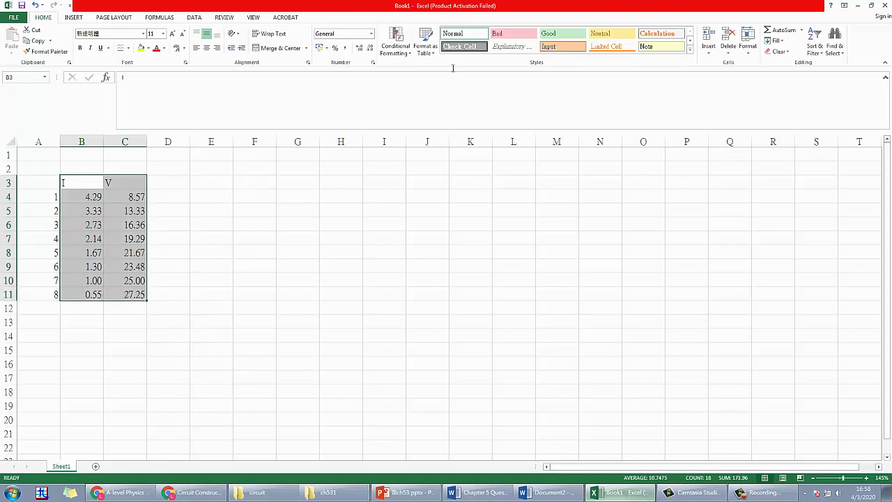
click(73, 17)
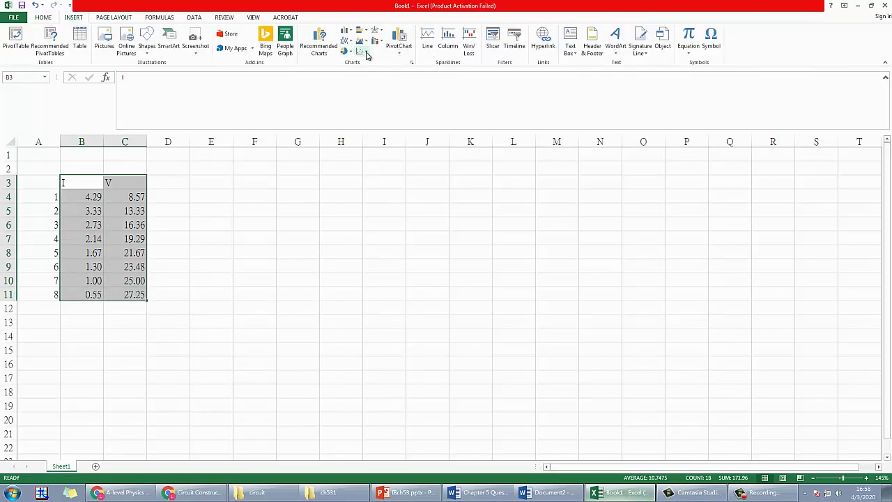
click(362, 51)
click(367, 80)
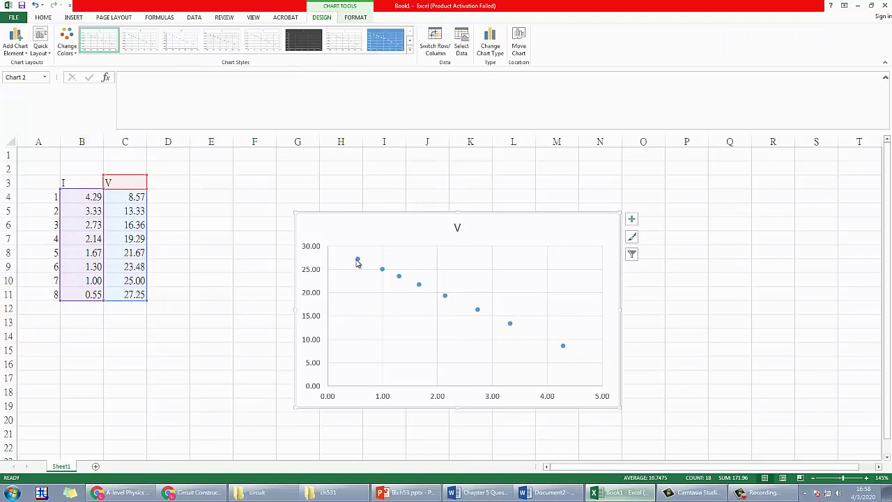
click(460, 225)
key(Delete)
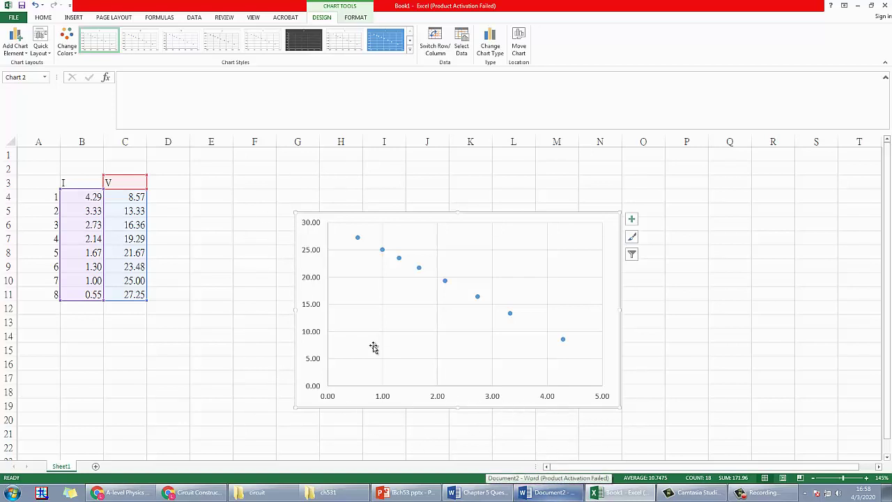
Step: Add a linear trendline to the V series and display its equation on the chart
click(419, 268)
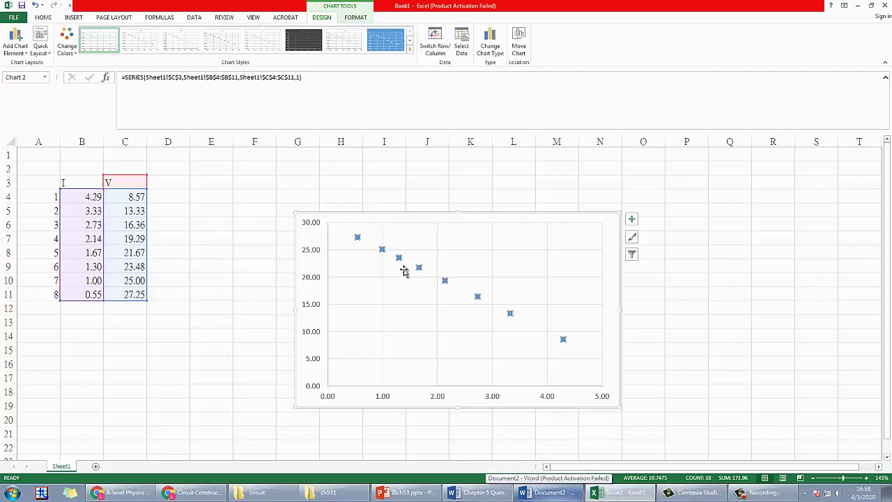
right_click(564, 339)
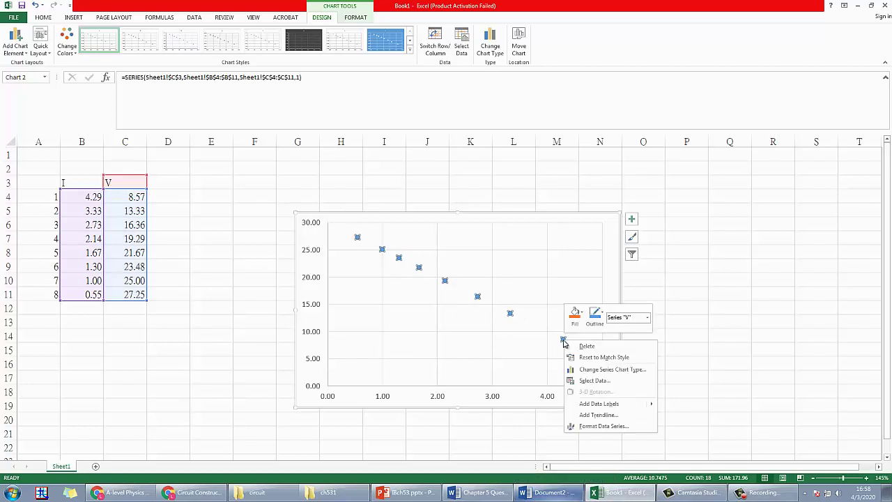
click(598, 415)
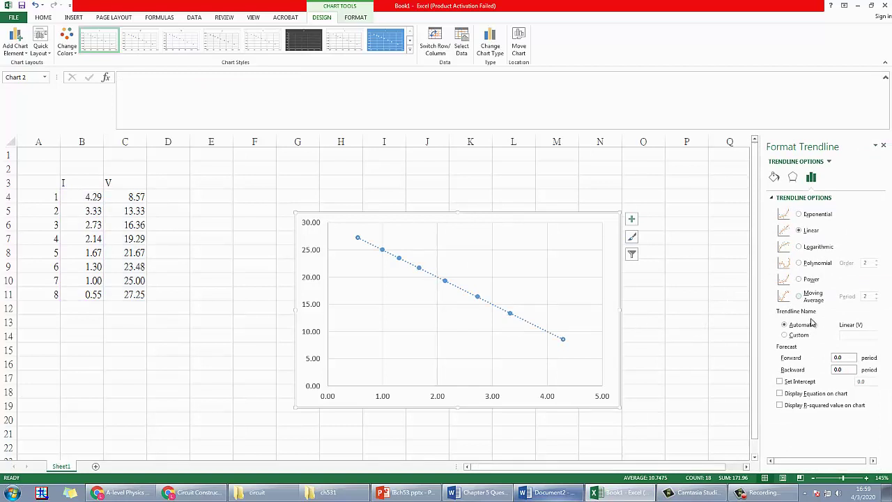
click(801, 395)
Step: Enlarge the trendline equation to font size 20 and place it above the line near the chart's upper edge
click(515, 338)
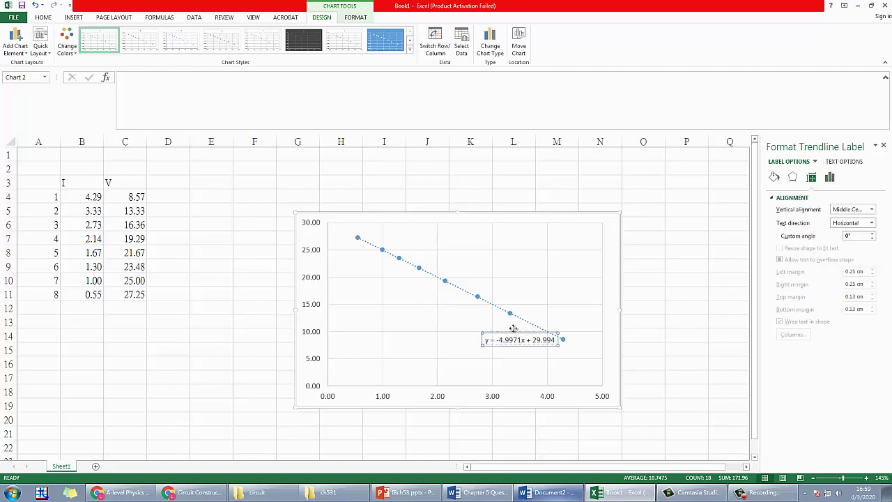
drag(514, 333, 541, 256)
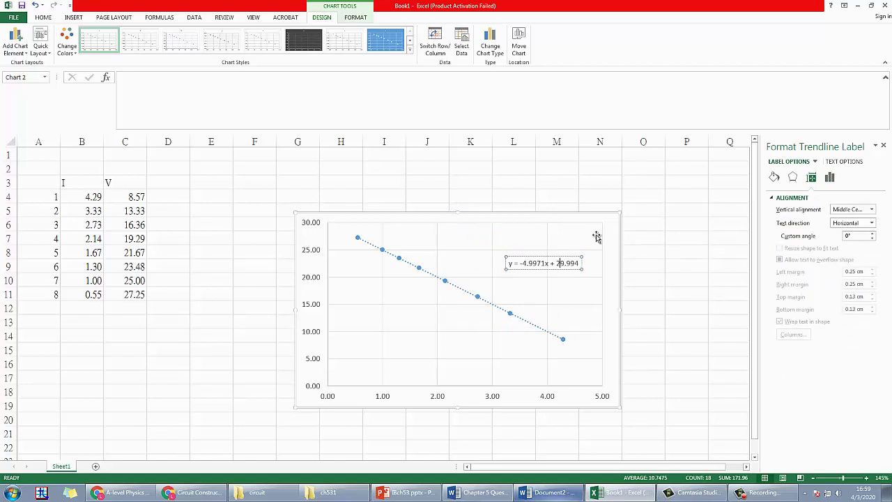
key(ctrl+a)
click(51, 19)
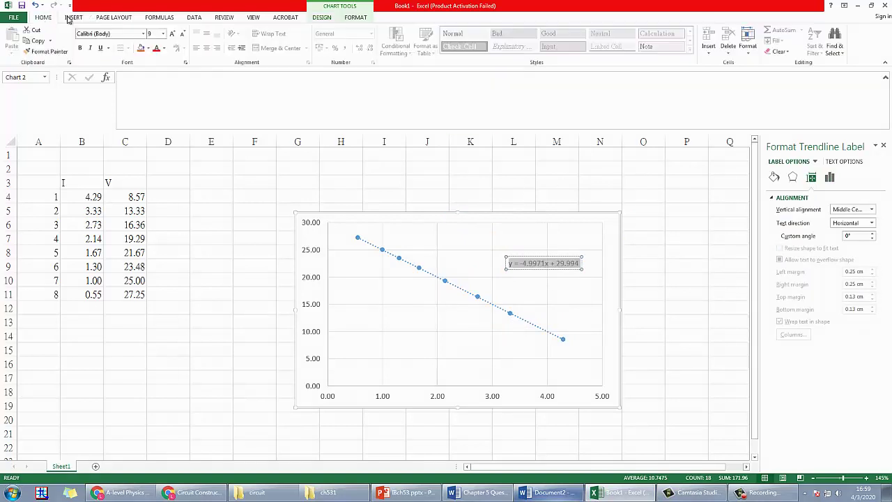
click(173, 34)
click(172, 34)
click(172, 33)
click(172, 33)
click(172, 34)
click(173, 33)
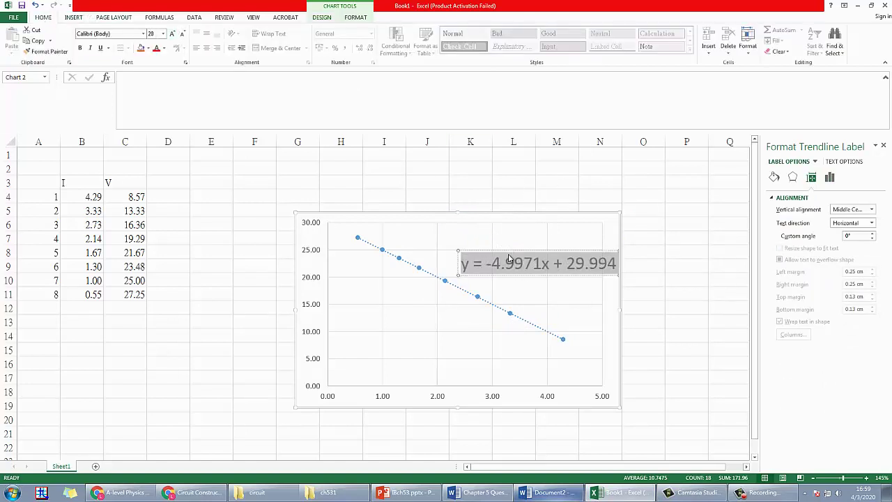
click(504, 263)
drag(533, 249, 481, 225)
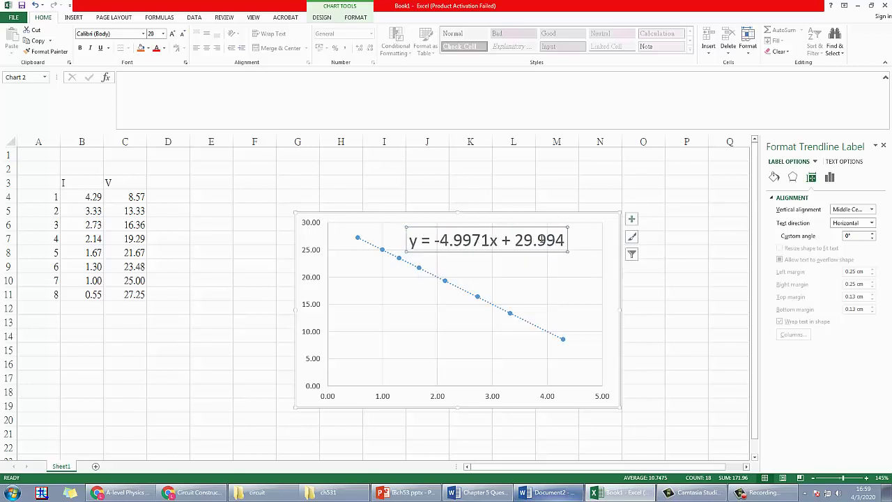
Step: Examine the slope and intercept in the trendline equation, and deselect the chart
click(513, 242)
click(492, 241)
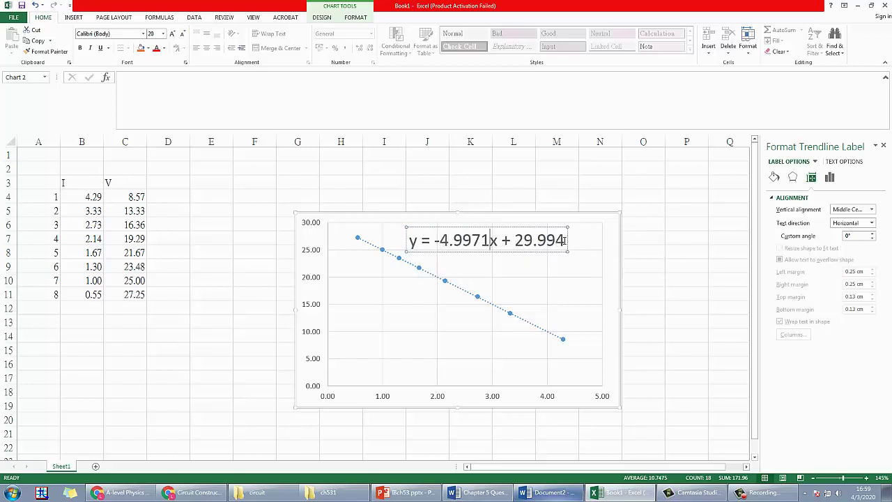
click(661, 241)
click(521, 236)
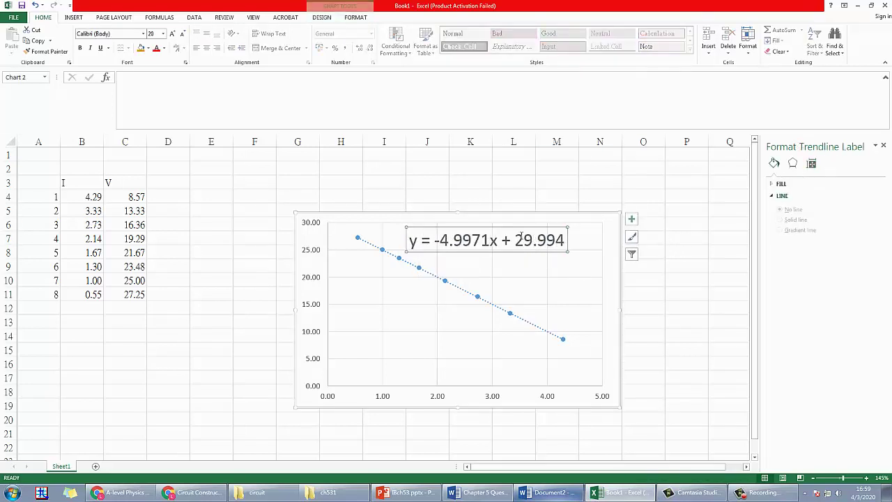
click(440, 239)
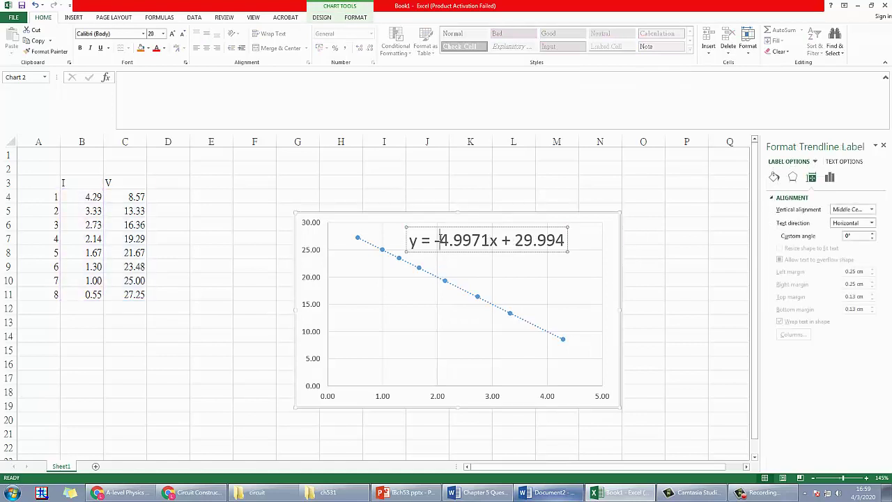
click(717, 255)
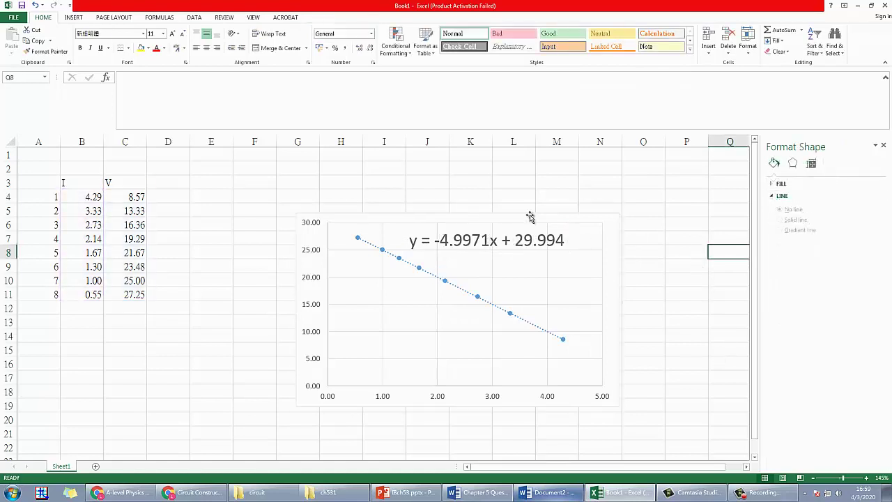
Step: Copy the trendline equation from the Excel chart and switch to the Word document Document2
click(474, 241)
triple_click(462, 239)
key(ctrl+c)
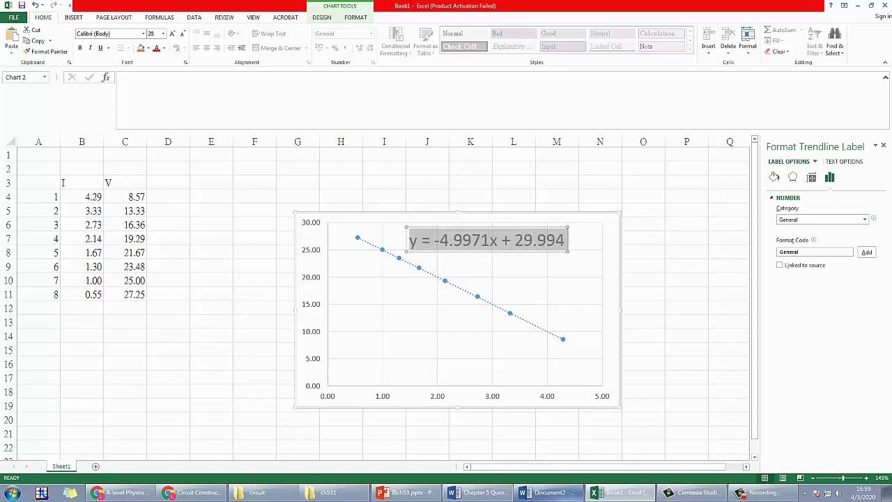
click(550, 492)
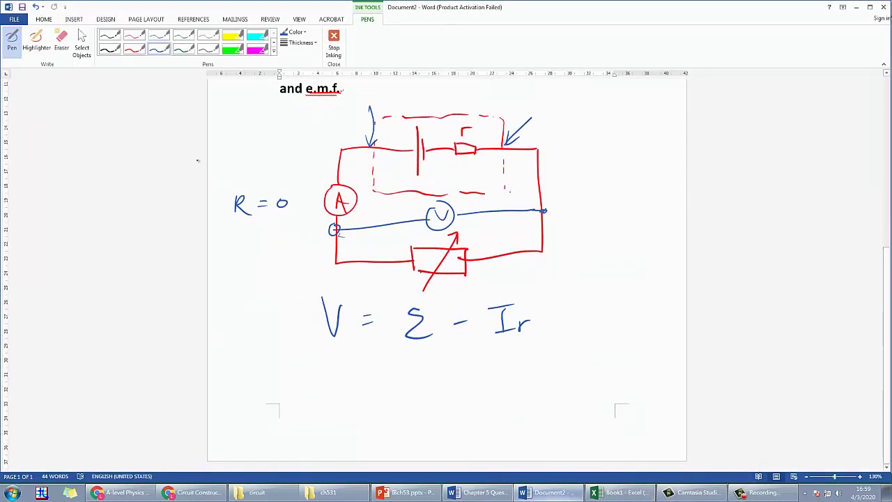
Step: Stop inking in the document and undo the misplaced paste in the objectives text
click(81, 46)
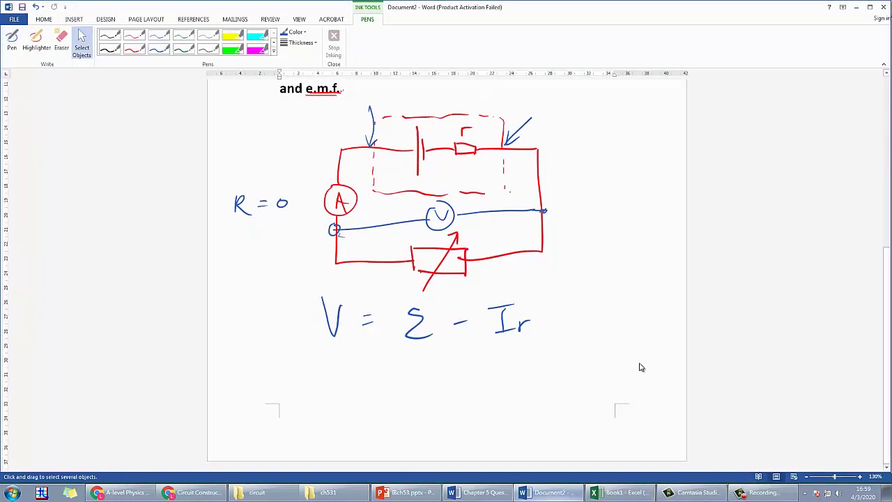
scroll(630, 370, up, 2)
scroll(615, 381, down, 2)
key(Escape)
scroll(562, 359, up, 1)
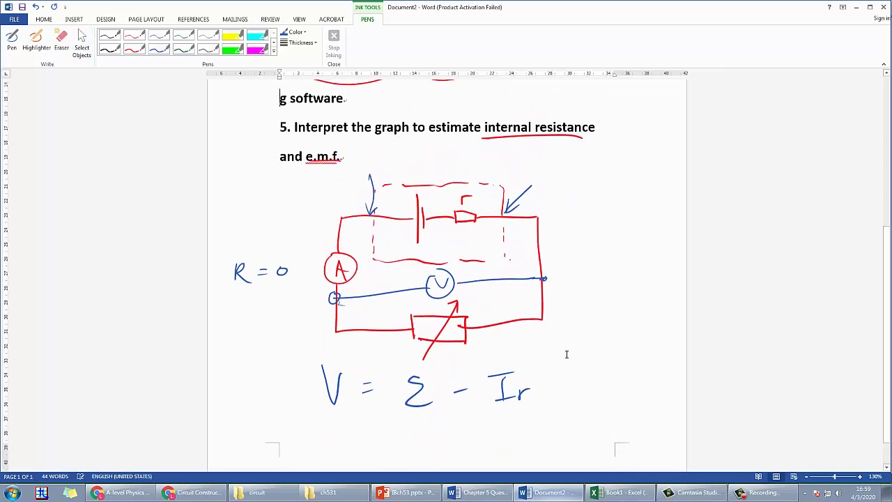
scroll(522, 299, up, 5)
key(ctrl+z)
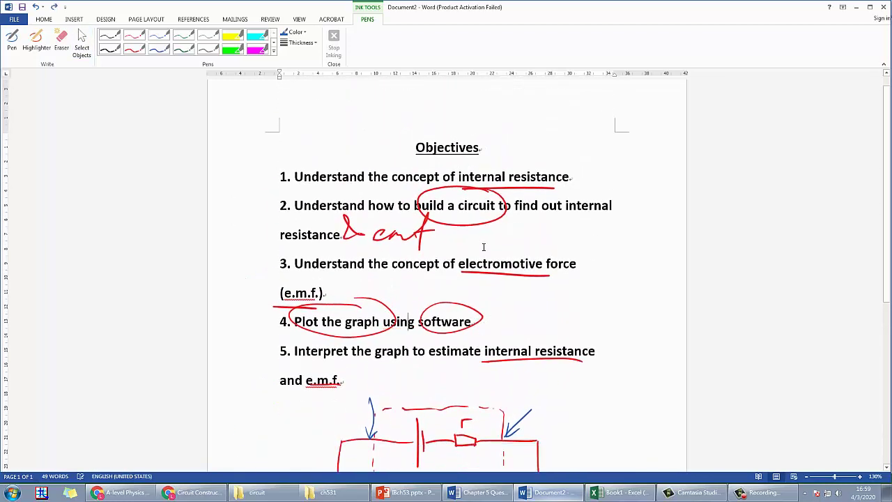
Step: Paste the trendline equation y = -4.9971x + 29.994 at the end of the document on the second page, with blank lines below it
scroll(483, 247, down, 3)
click(380, 291)
key(ctrl+End)
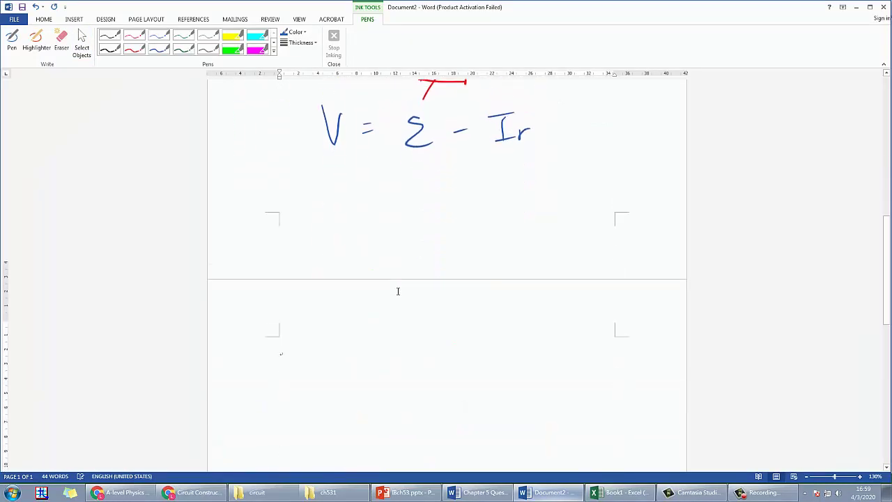
key(ctrl+v)
scroll(448, 295, down, 3)
key(Return)
scroll(446, 289, down, 3)
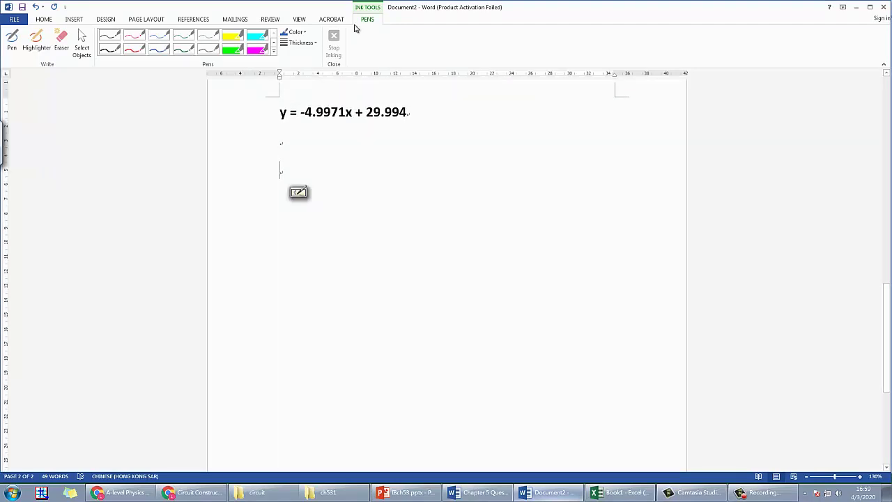
Step: Handwrite V = ε − Ir in red ink below the pasted equation
click(135, 49)
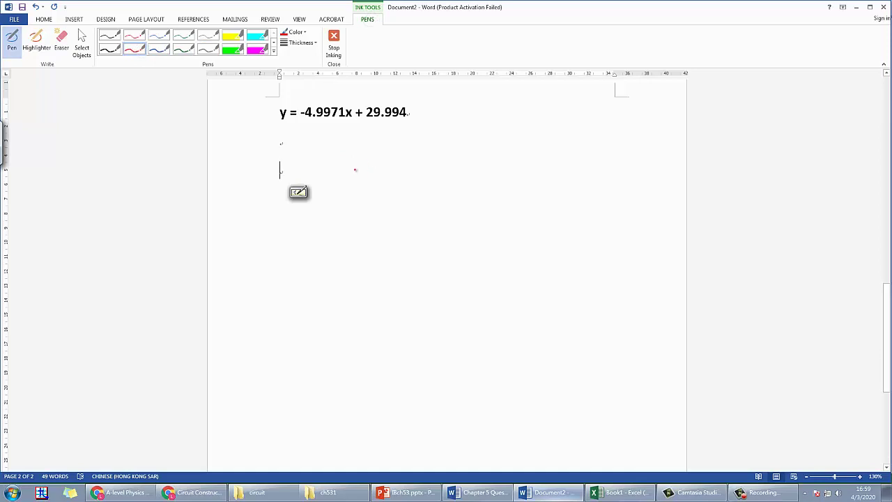
drag(341, 151, 365, 146)
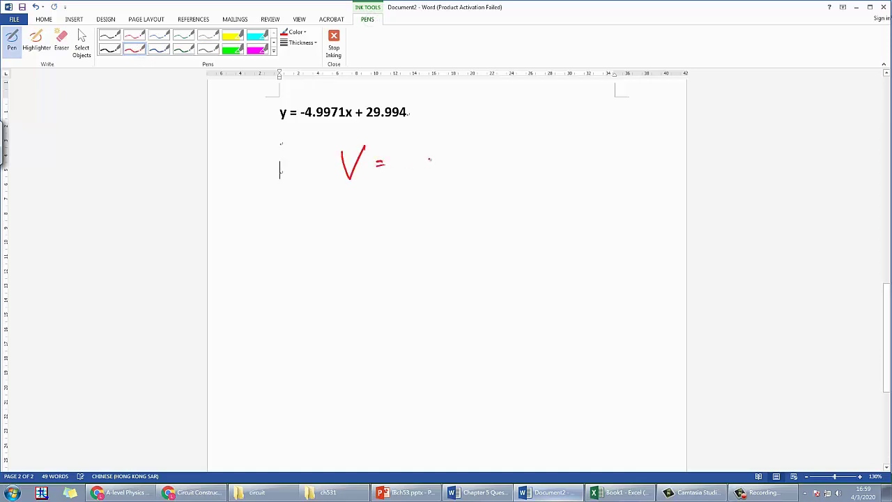
mouse_move(435, 149)
mouse_down()
mouse_move(427, 171)
mouse_move(445, 170)
mouse_up()
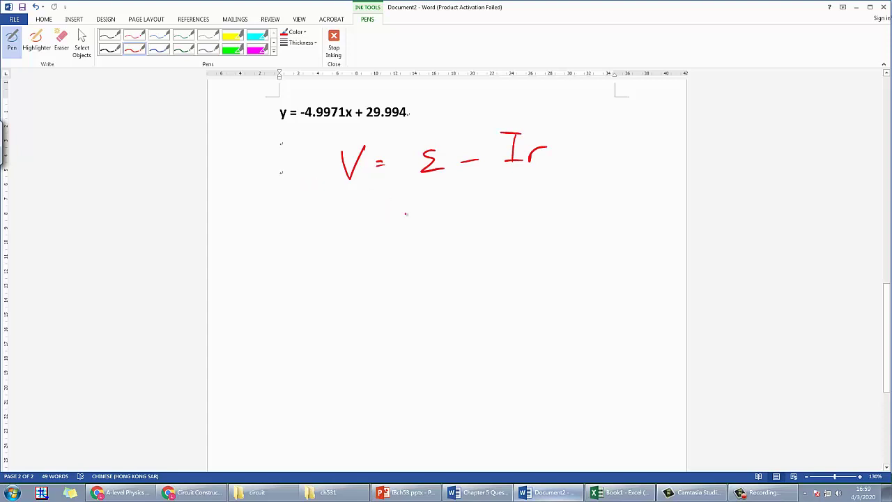
Step: Handwrite slope = −r and y-int = ε in red ink on two lines below the V = ε − Ir formula
mouse_move(339, 231)
mouse_down()
mouse_move(373, 263)
mouse_move(387, 229)
mouse_move(430, 225)
mouse_up()
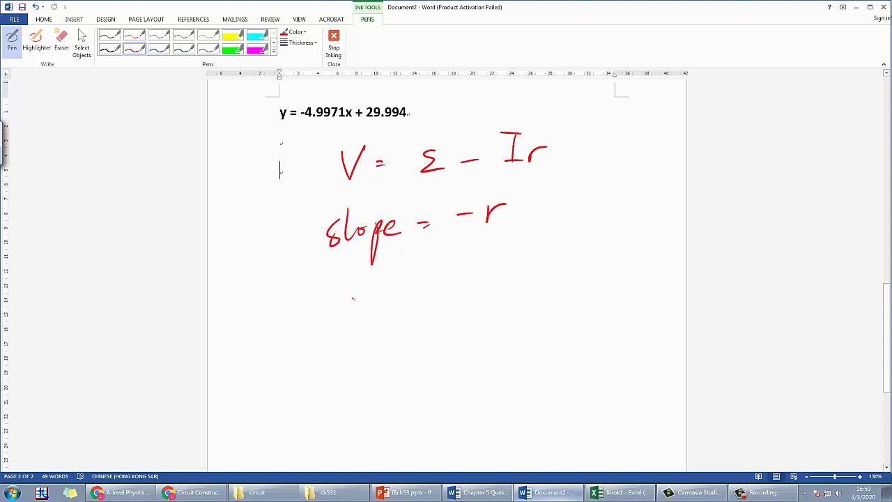
drag(349, 281, 340, 320)
drag(357, 289, 366, 288)
drag(376, 277, 377, 291)
drag(483, 287, 497, 287)
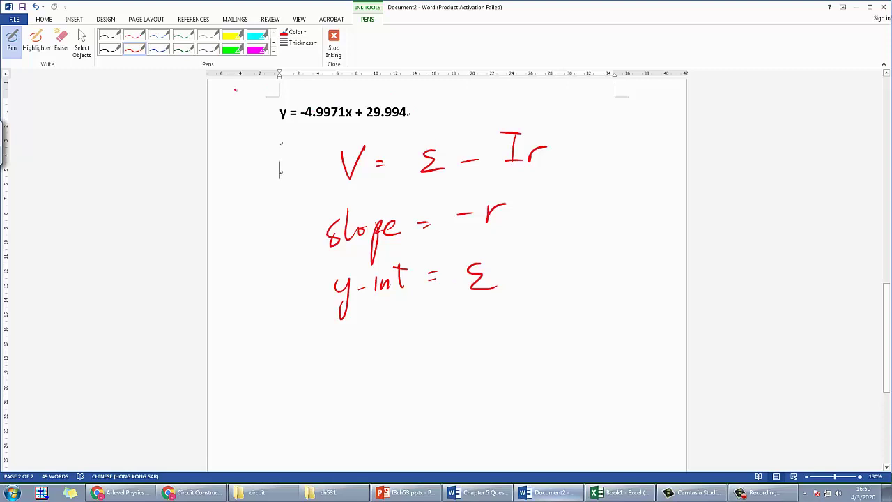
Step: Highlight -4.9971x in yellow and handwrite = −4.9971 ⇒ r = 4.9971 Ω in green beside the slope line
click(36, 42)
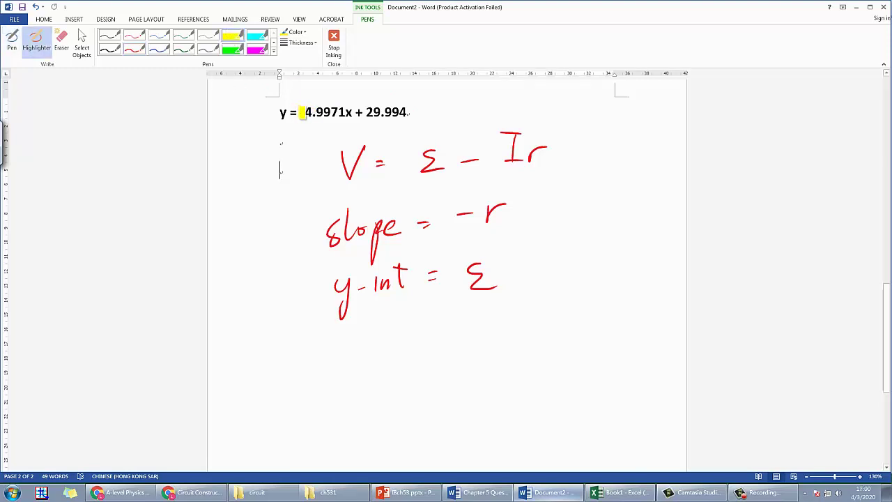
drag(301, 112, 350, 113)
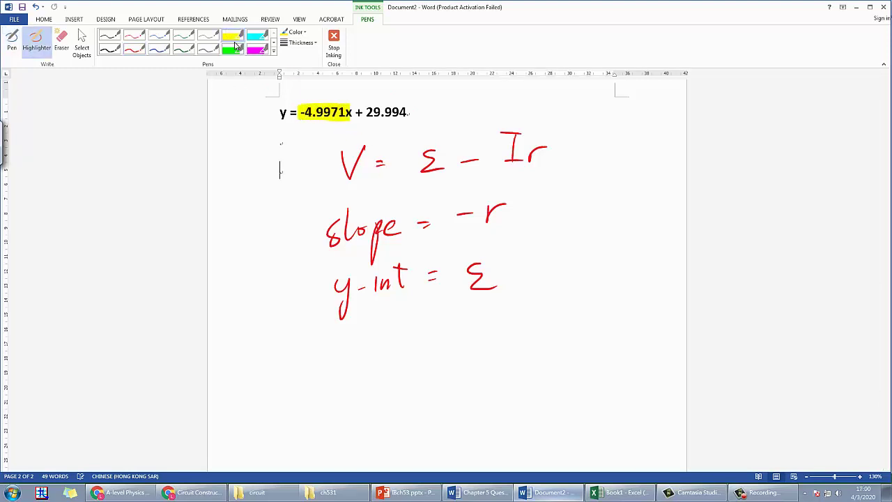
click(184, 49)
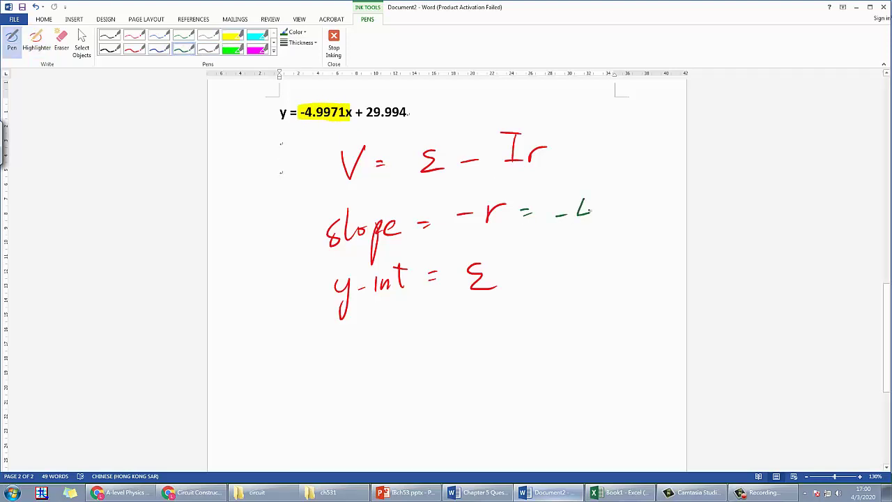
drag(585, 199, 583, 223)
click(597, 223)
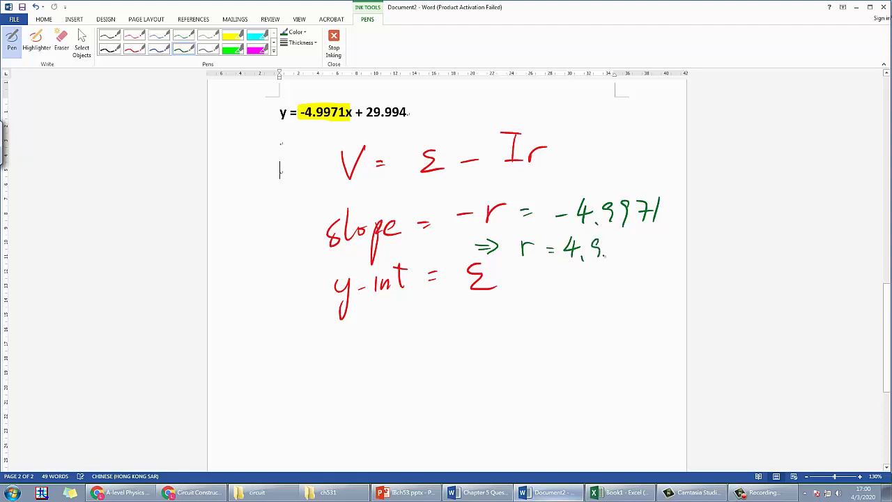
drag(663, 257, 673, 258)
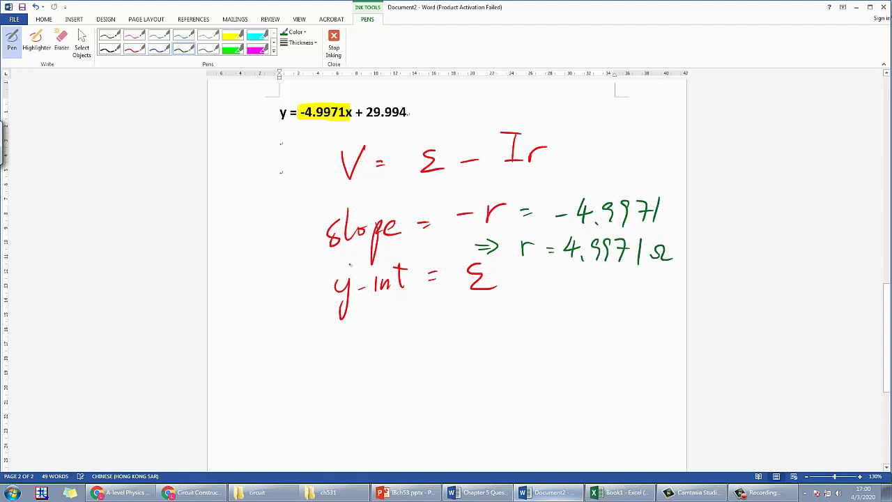
Step: Highlight 29.994 in green, handwrite = 29.994 V in green under the y-intercept line, and circle the e.m.f. result
click(232, 48)
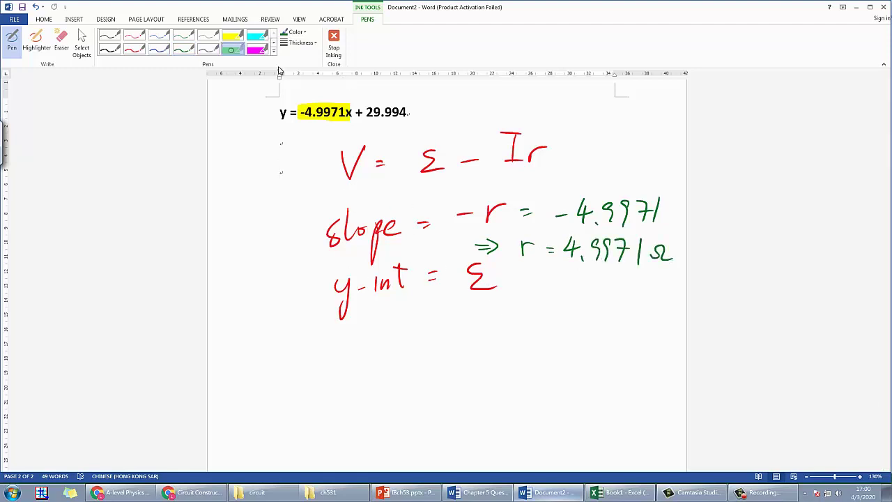
drag(368, 113, 408, 114)
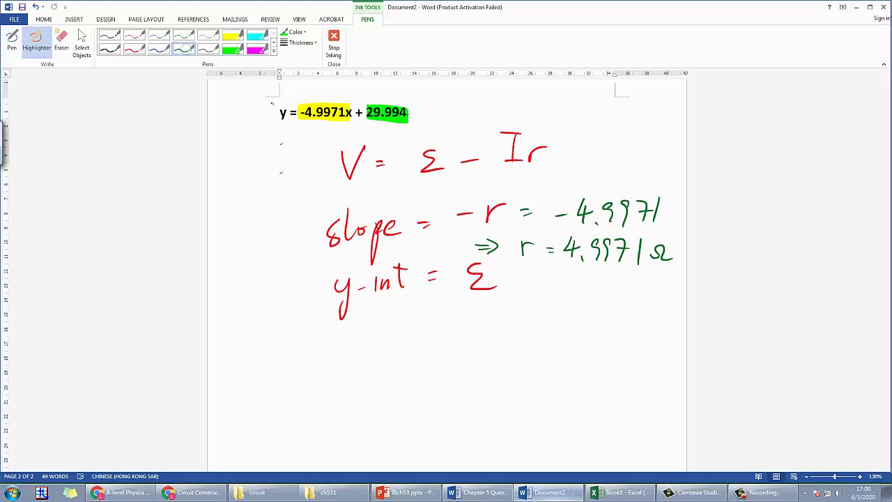
click(183, 49)
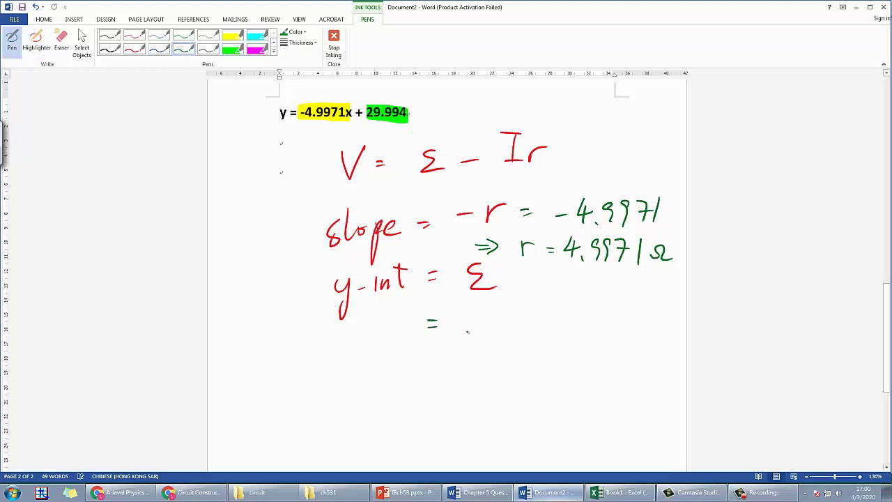
drag(490, 321, 491, 333)
click(497, 331)
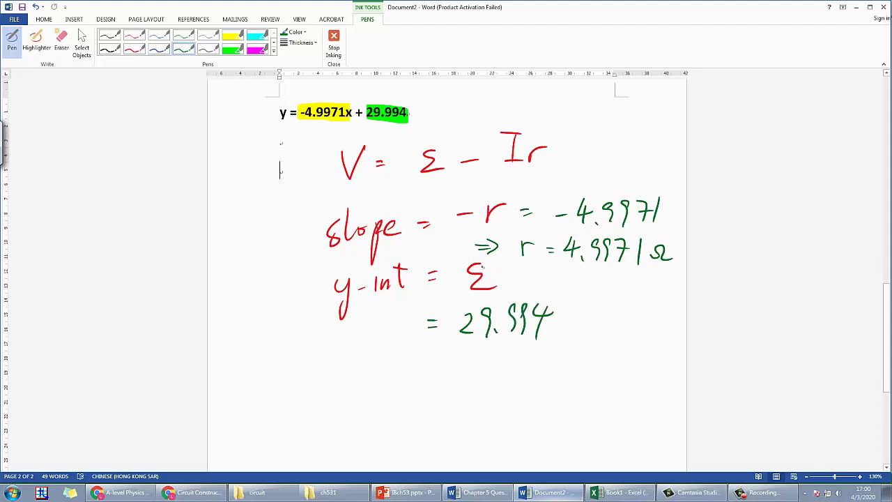
mouse_move(479, 263)
mouse_down()
mouse_move(481, 354)
mouse_move(492, 263)
mouse_up()
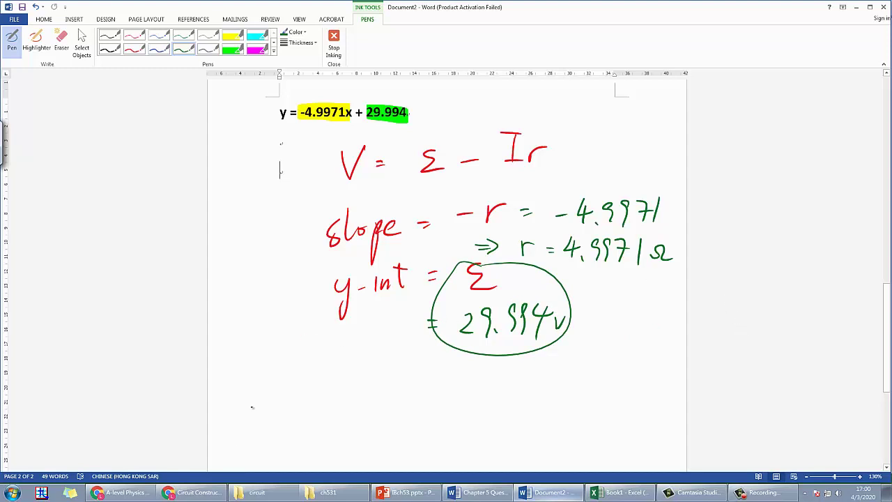
Step: Switch to the PhET circuit and check the wire resistivity setting against the battery resistance
click(198, 493)
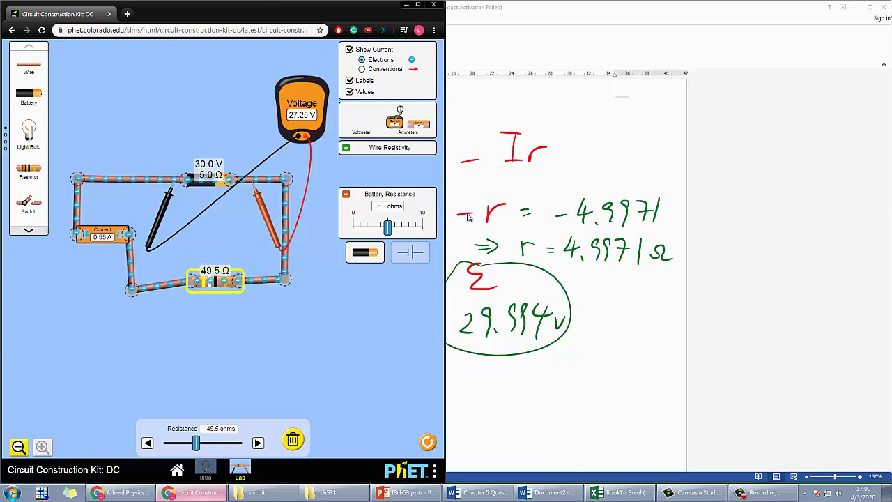
click(390, 149)
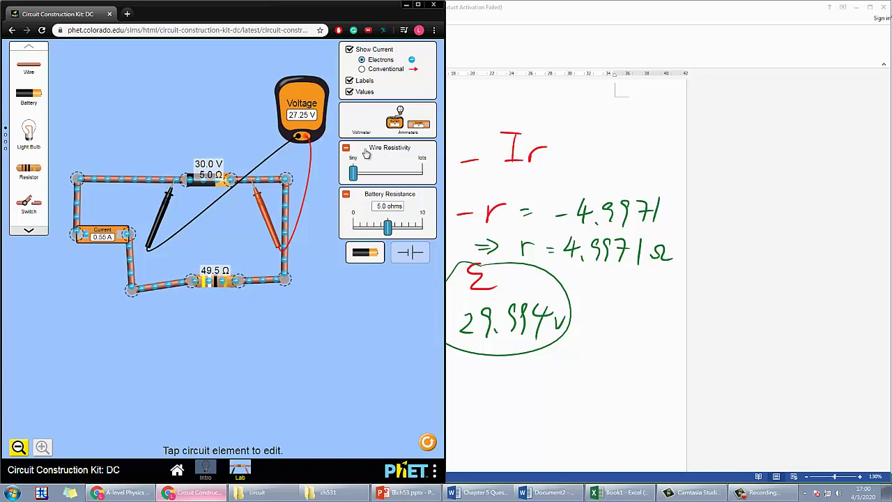
click(375, 151)
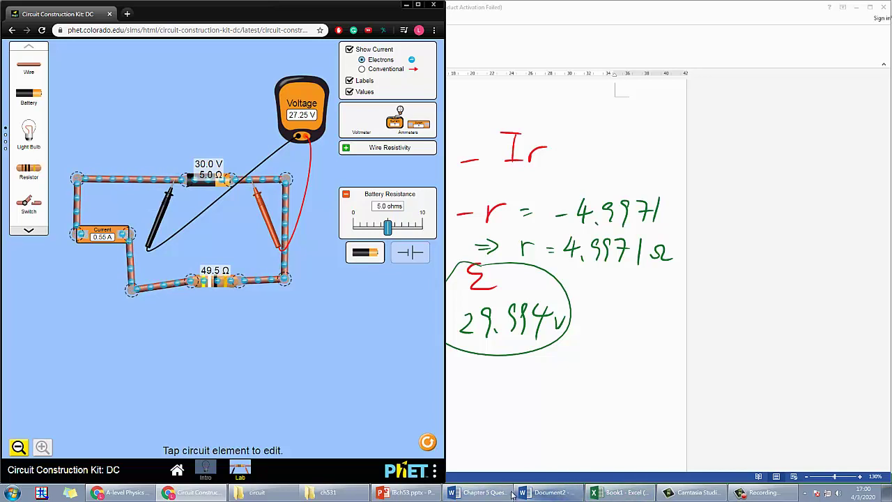
Step: Compare the current and voltage table and chart in Excel with the PhET circuit's meter readings
click(619, 492)
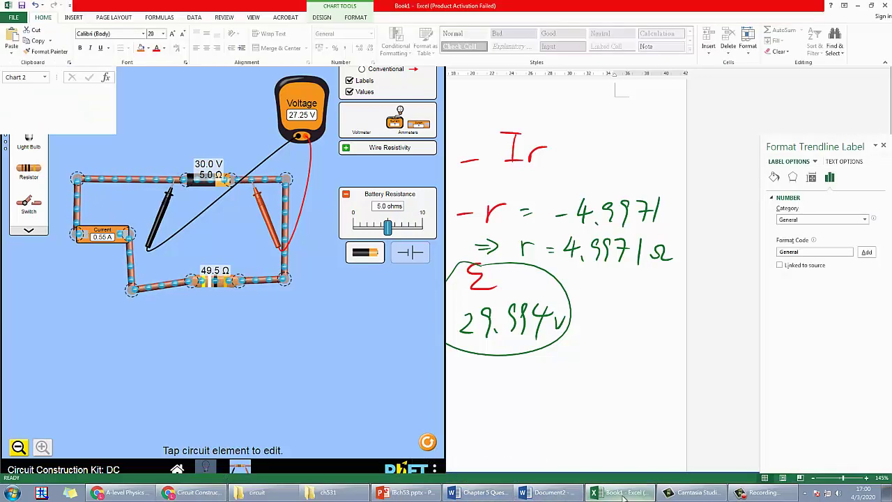
click(87, 199)
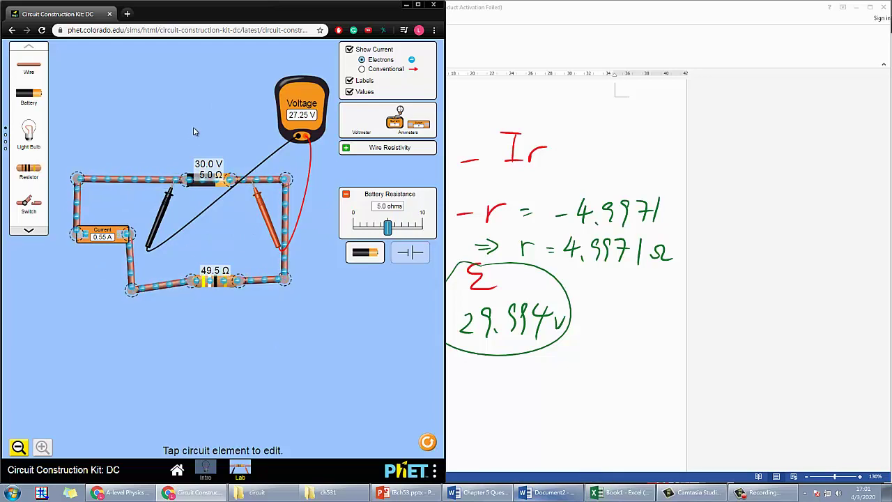
click(616, 492)
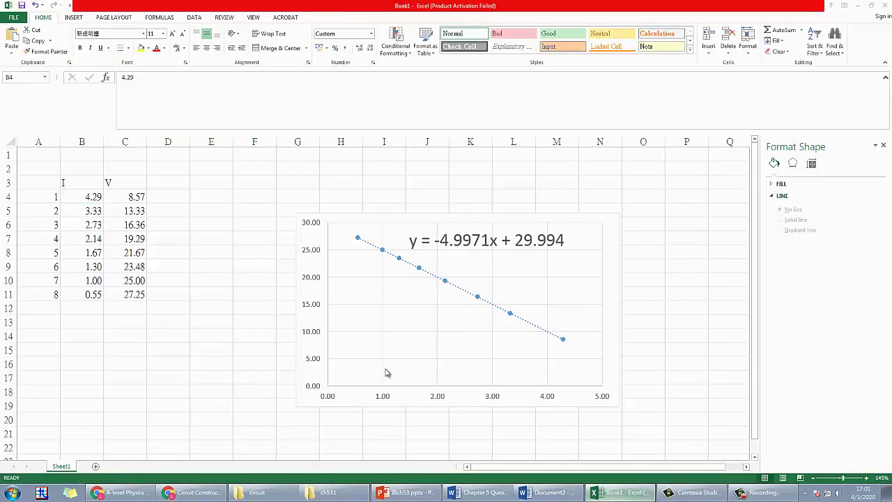
key(alt+Tab)
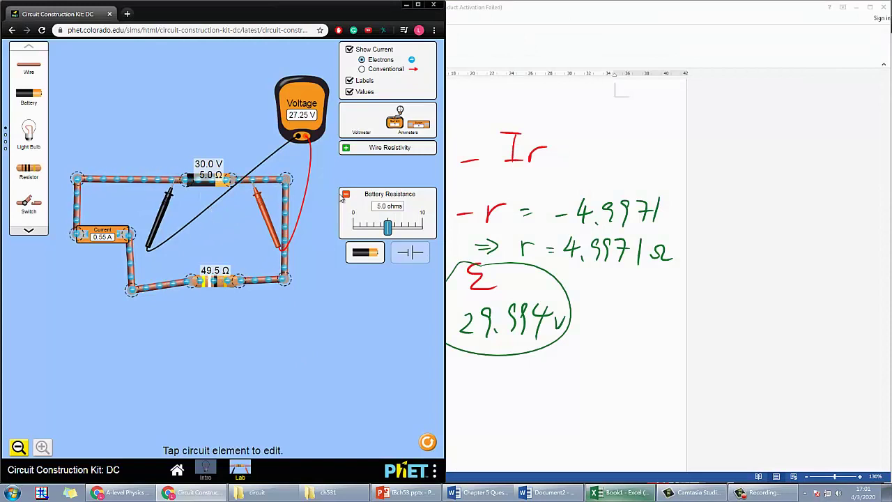
Step: Show the wire resistivity setting in the PhET circuit and inspect the battery's voltage and internal resistance
click(360, 149)
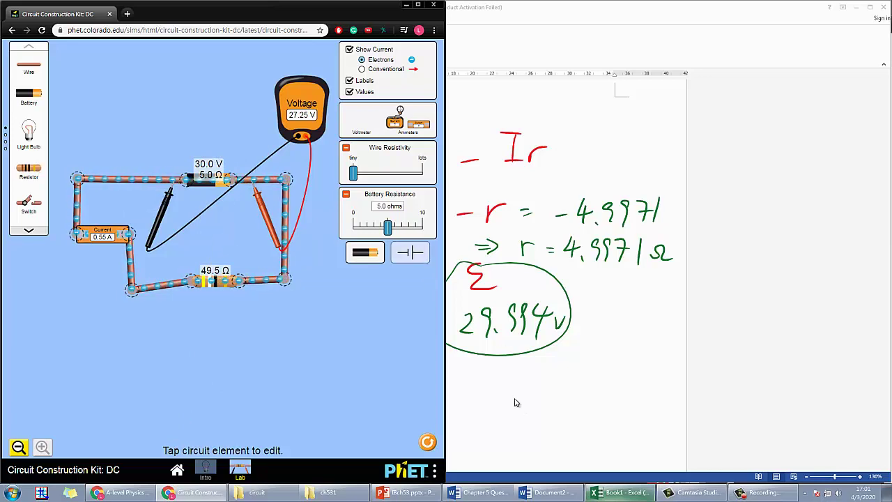
click(215, 190)
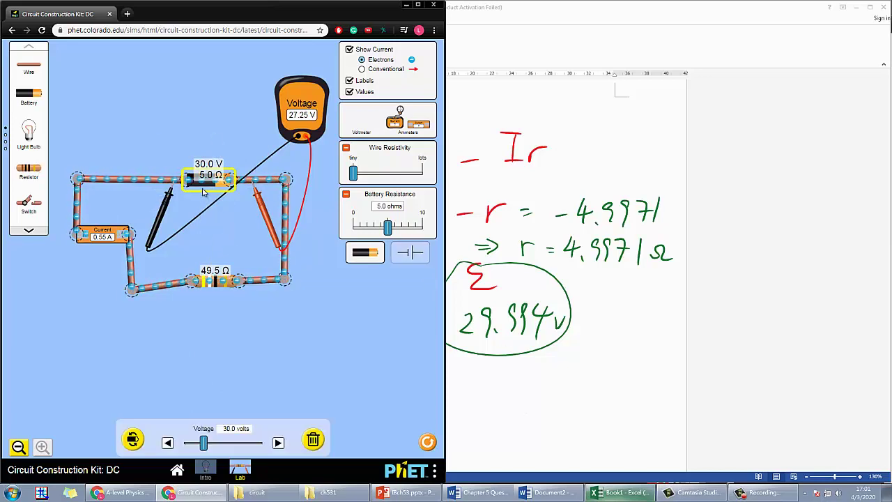
click(238, 215)
click(212, 184)
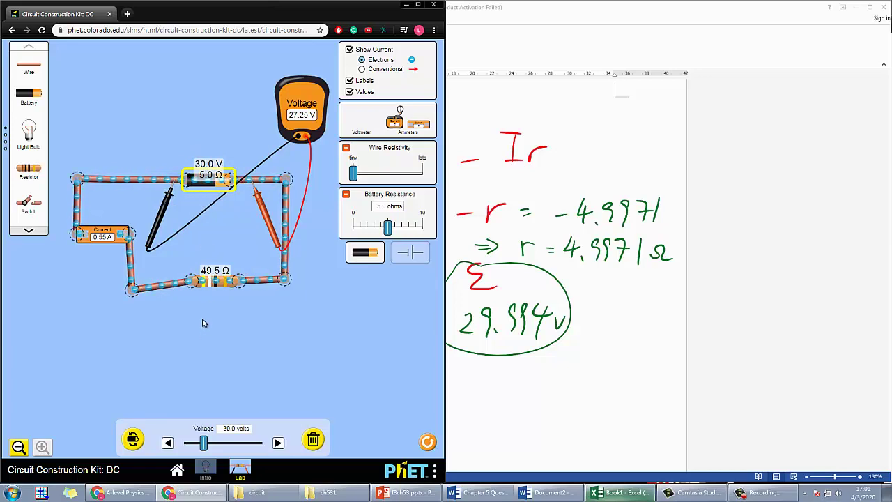
Step: Switch to the YouTube video on EMF and internal resistance, mute it, and skip ahead to 4:10
key(alt+Tab)
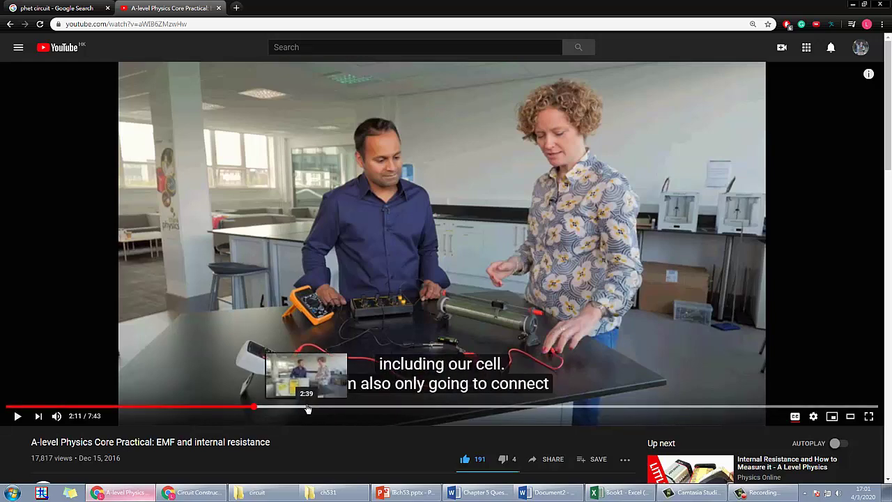
click(58, 415)
click(313, 407)
click(357, 407)
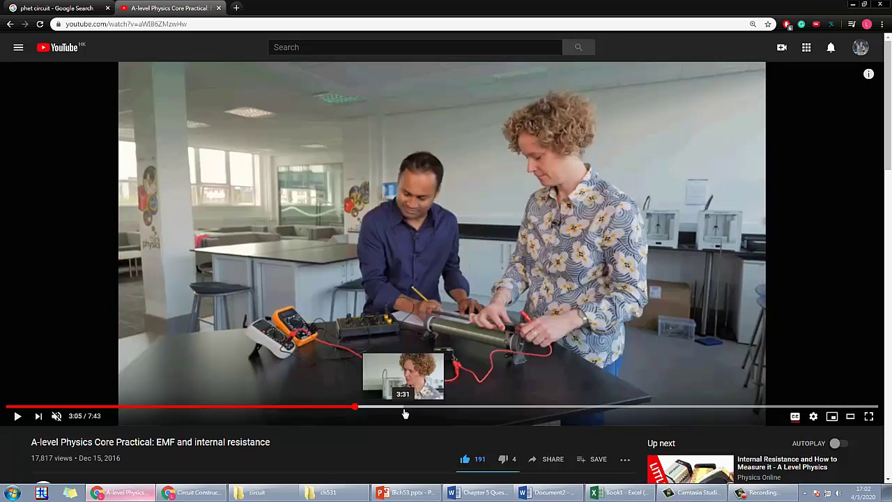
click(477, 409)
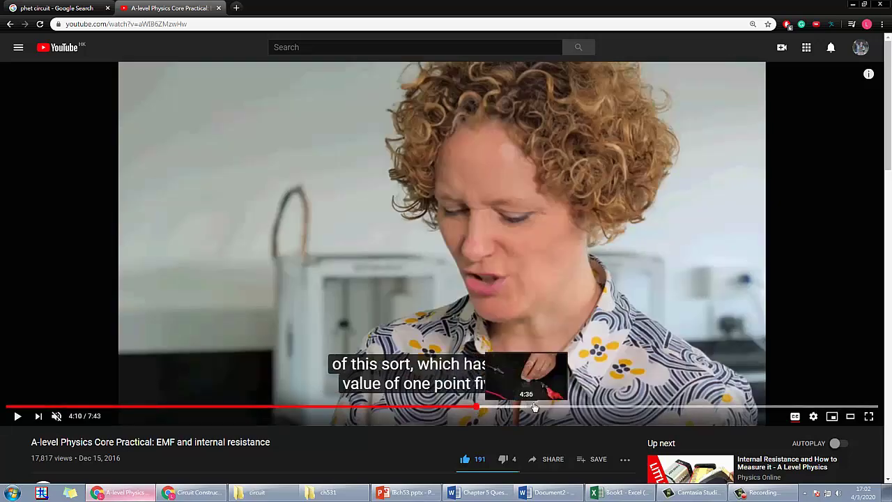
Step: Skim the later part of the experiment video from 4:40 onward, sampling the meter readings and the internal resistance discussion
click(534, 408)
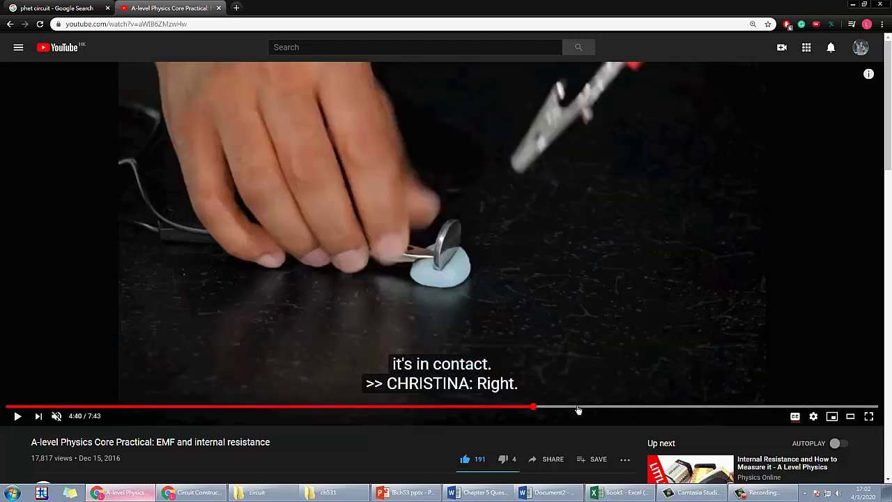
click(578, 408)
click(608, 408)
click(651, 408)
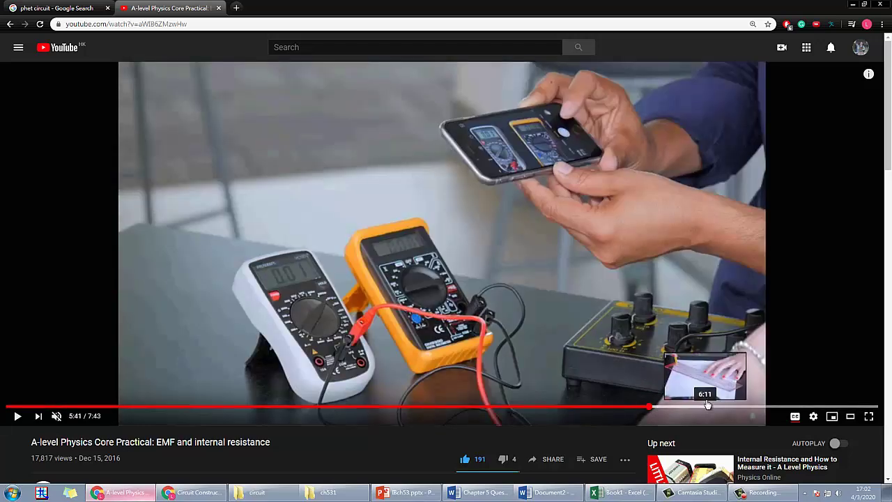
click(700, 408)
click(753, 409)
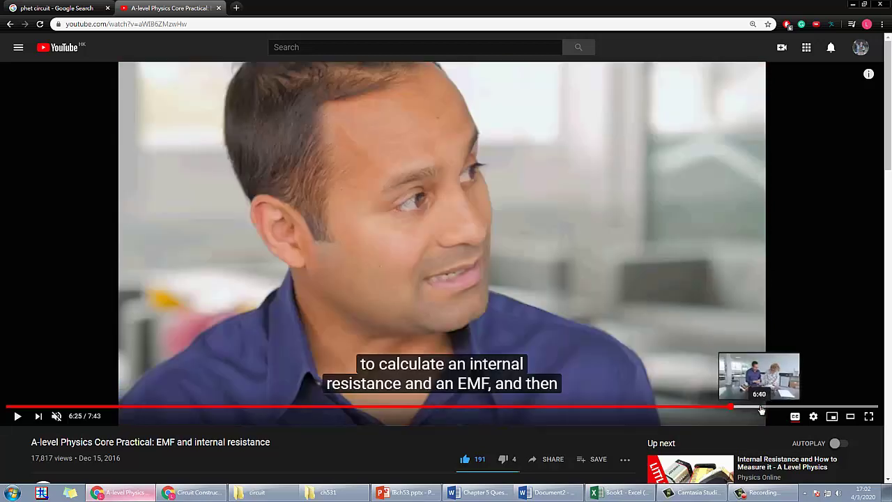
click(777, 408)
click(795, 408)
click(812, 408)
Step: Skip back through the experiment video in stages to 2:12, where the circuit readings are discussed
click(603, 408)
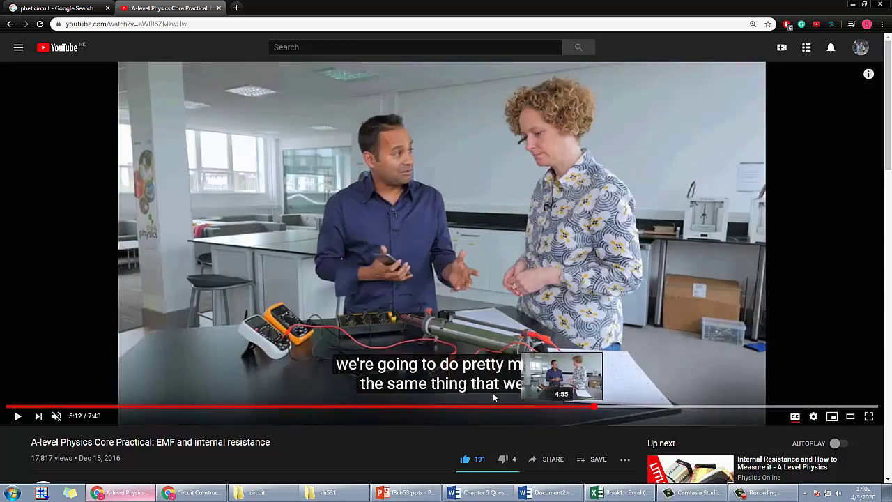
click(395, 409)
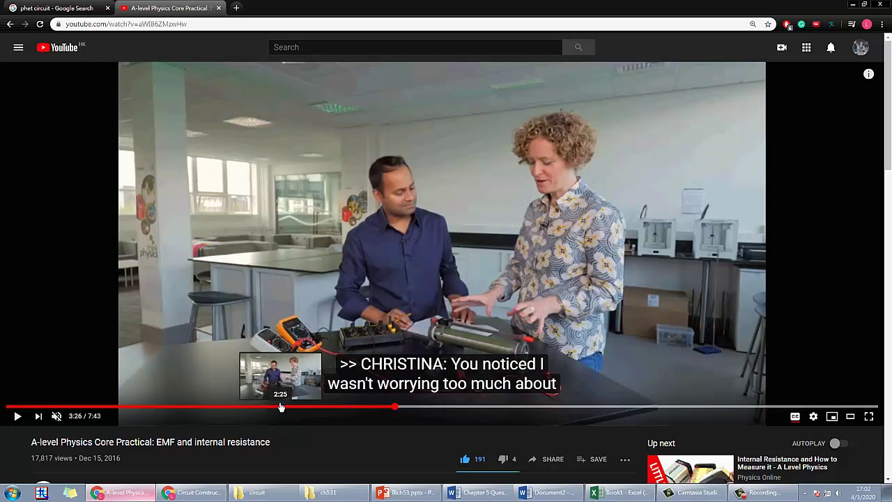
click(304, 409)
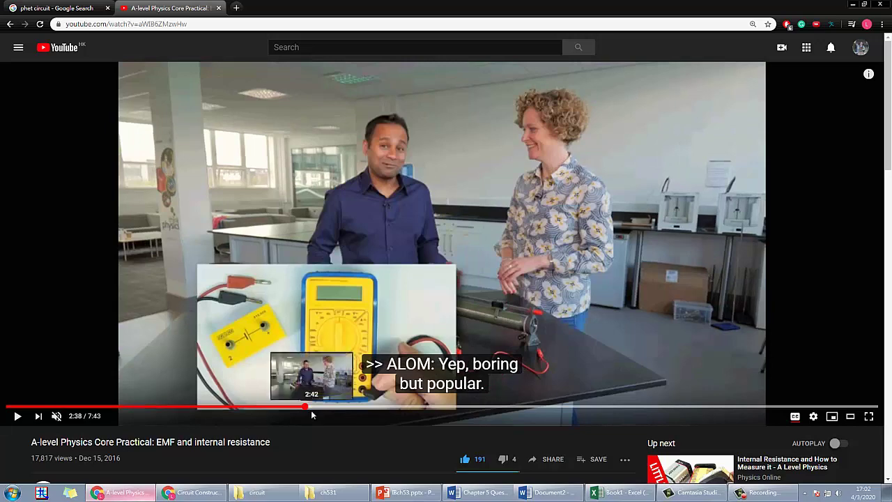
click(256, 408)
Step: Play the experiment video from 2:12 to watch the lead being connected, and pause it at 2:21
scroll(328, 402, down, 1)
scroll(328, 402, down, 1)
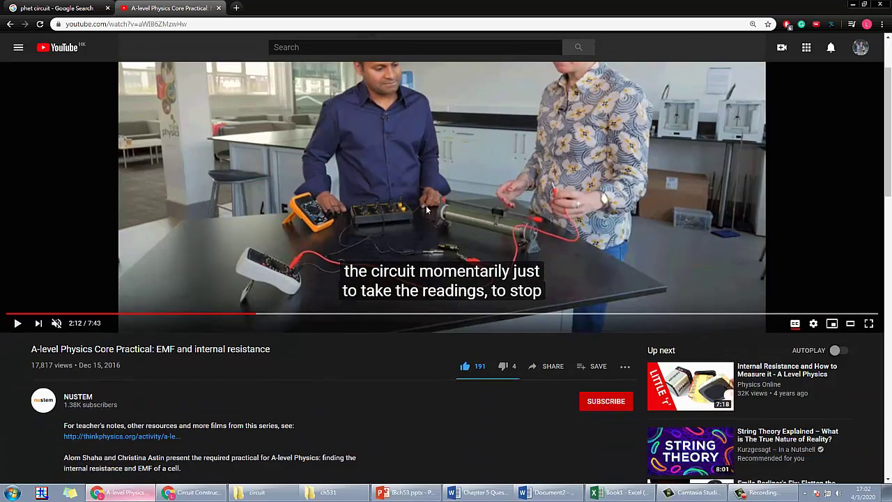
scroll(348, 384, up, 1)
click(375, 366)
scroll(375, 376, up, 1)
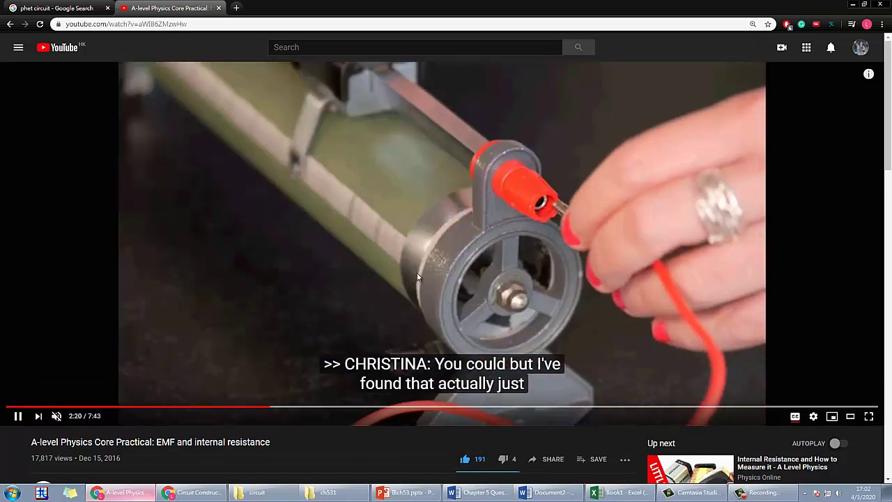
click(419, 273)
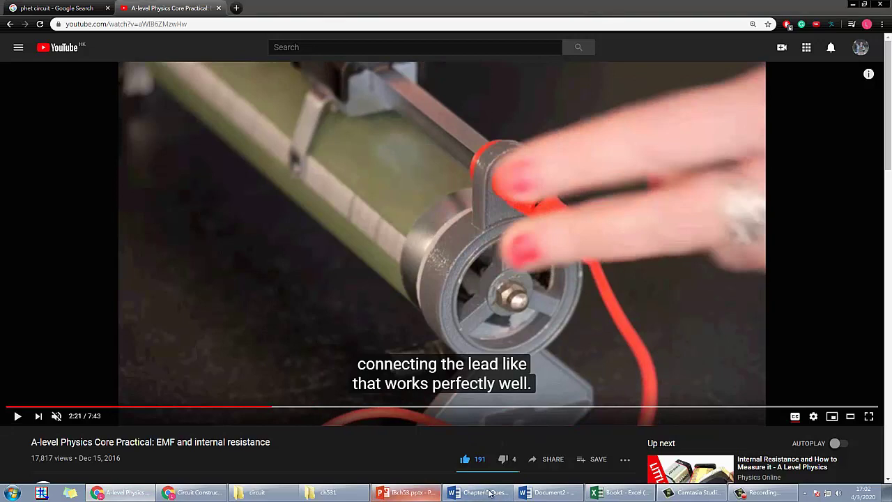
Step: Switch to the handwritten slope and intercept notes in Word, and bring up the PhET circuit beside them for comparison
click(555, 494)
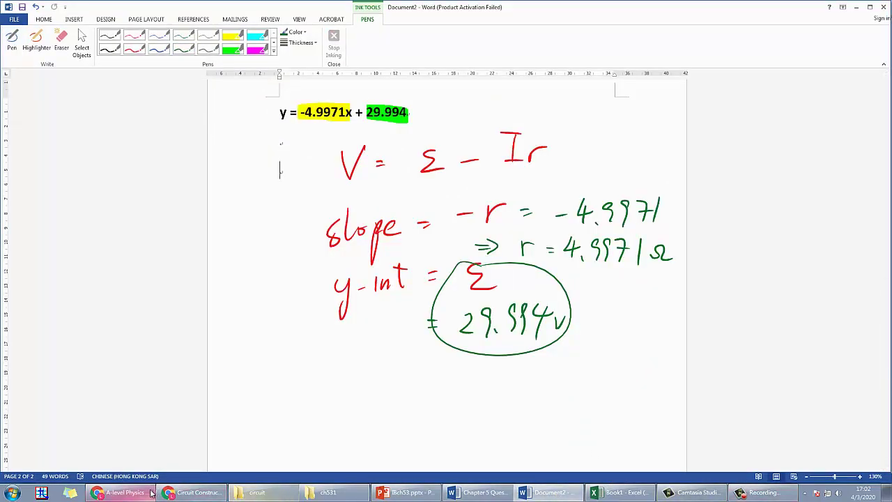
click(193, 492)
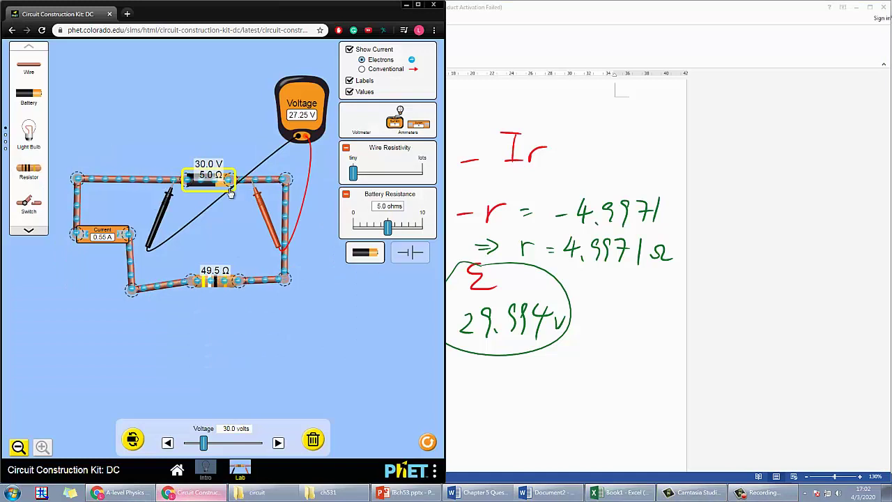